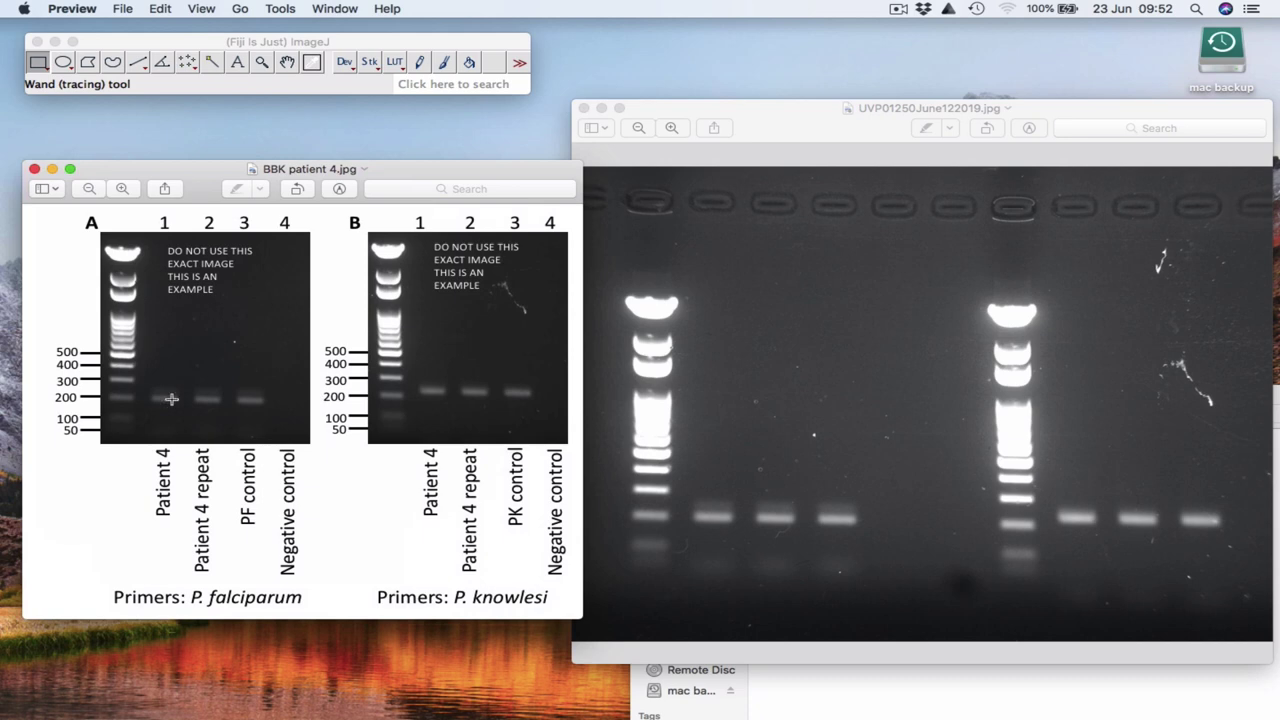
Step: Close the UVP01250June122019.jpg window in Preview
left_click(787, 130)
left_click(584, 108)
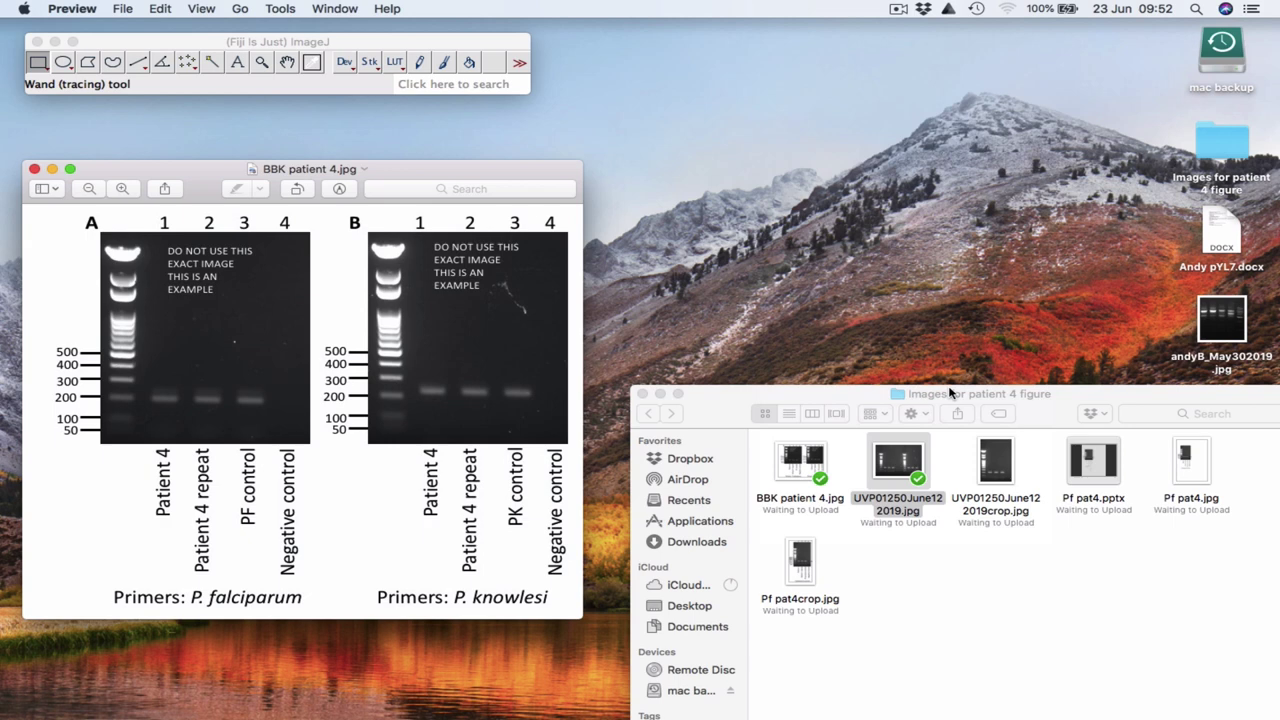
Step: Open UVP01250June122019.jpg from Finder with Fiji via Open With > Other
right_click(899, 463)
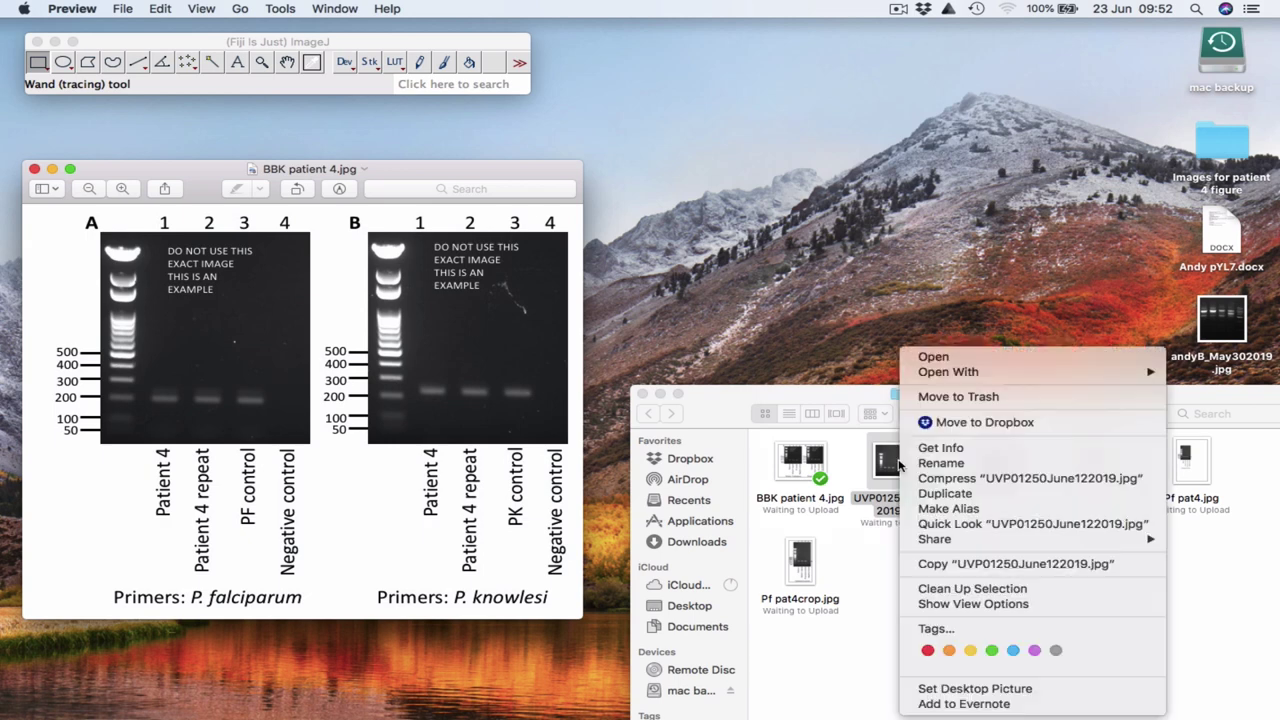
mouse_move(914, 374)
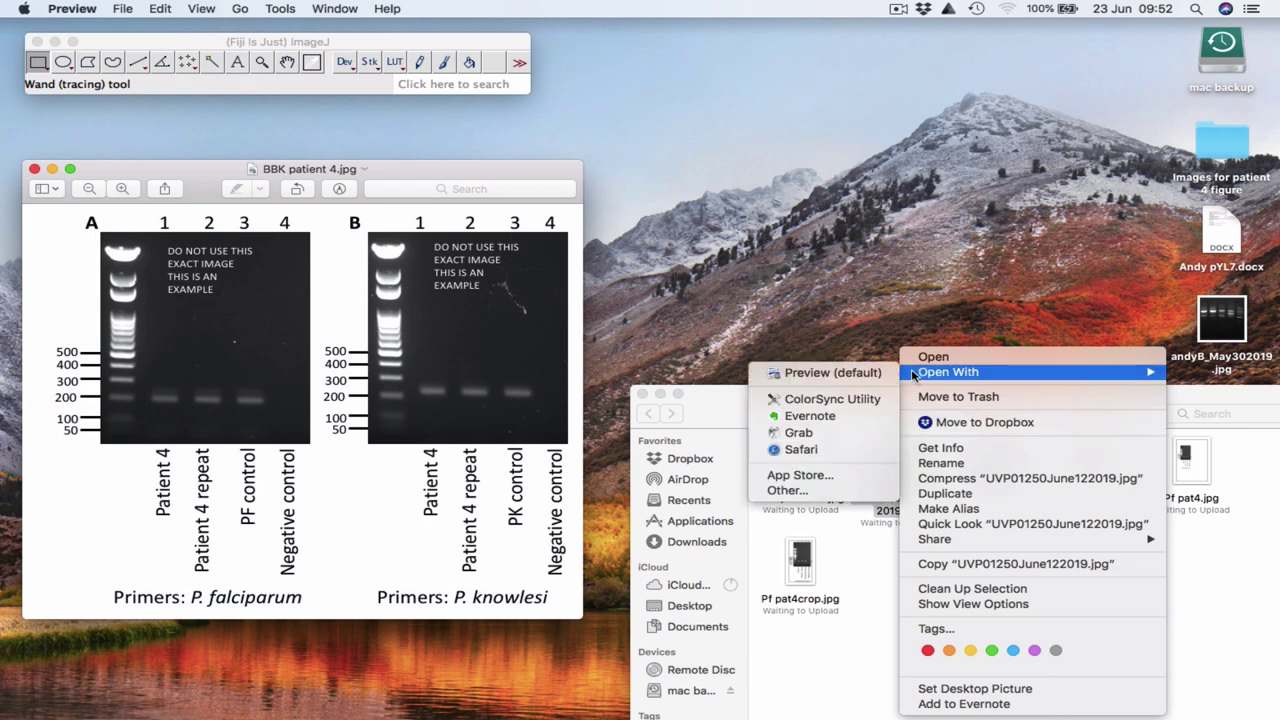
left_click(824, 494)
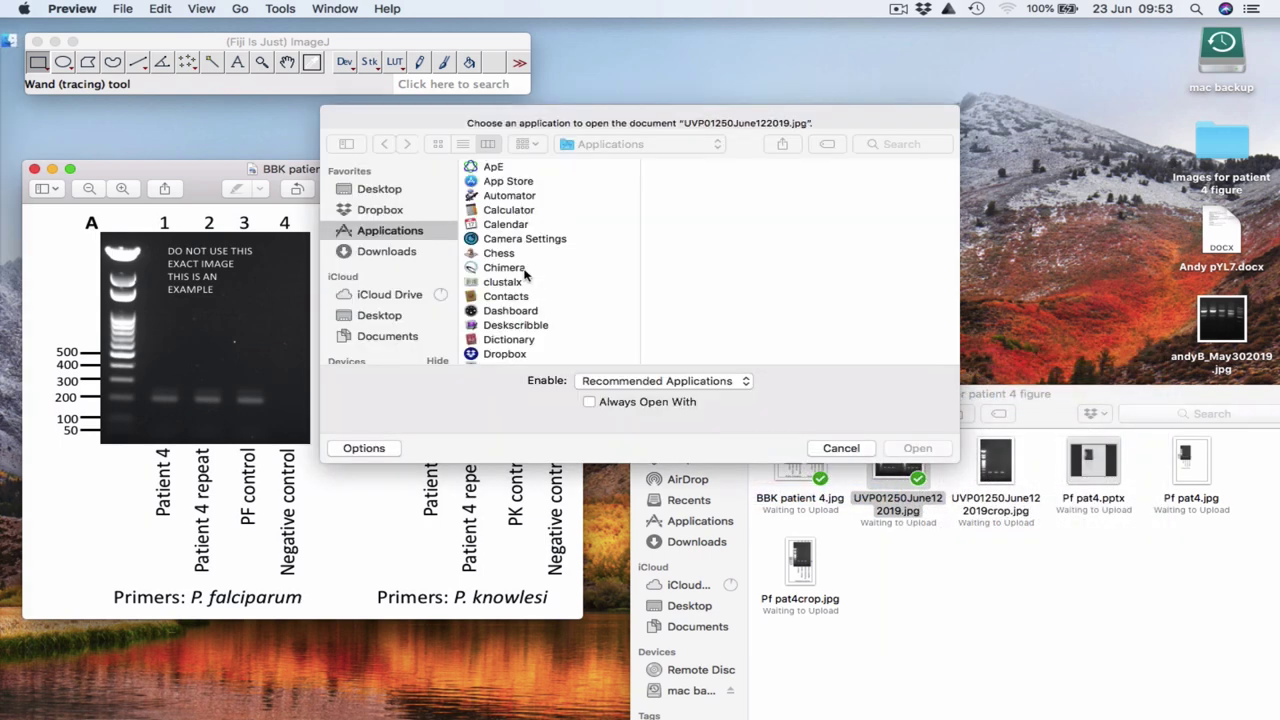
scroll(491, 280, "down", 5)
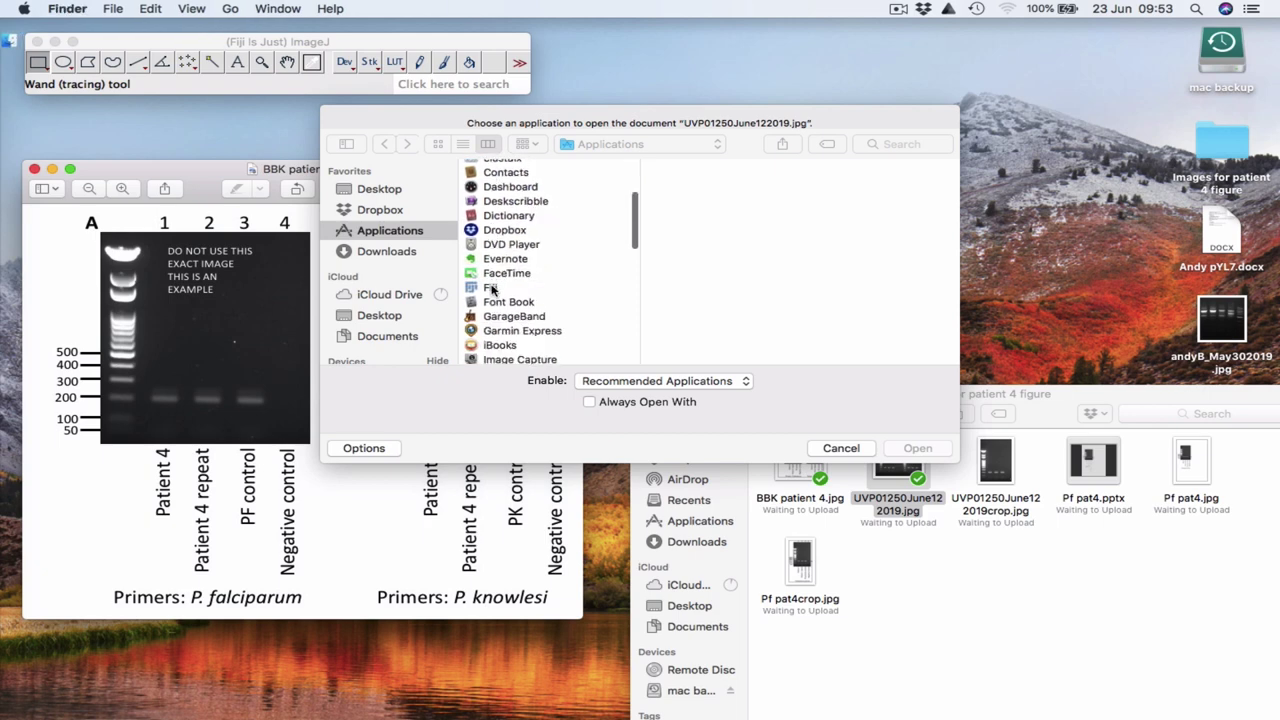
left_click(491, 289)
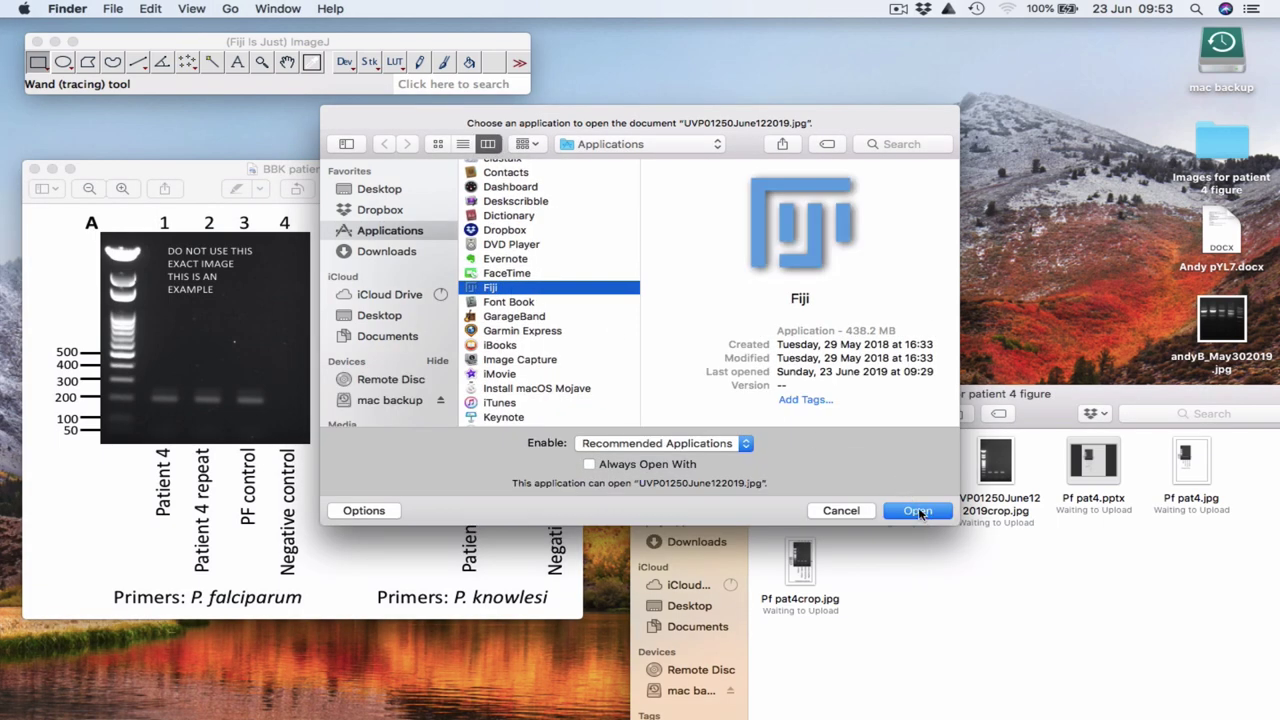
left_click(918, 511)
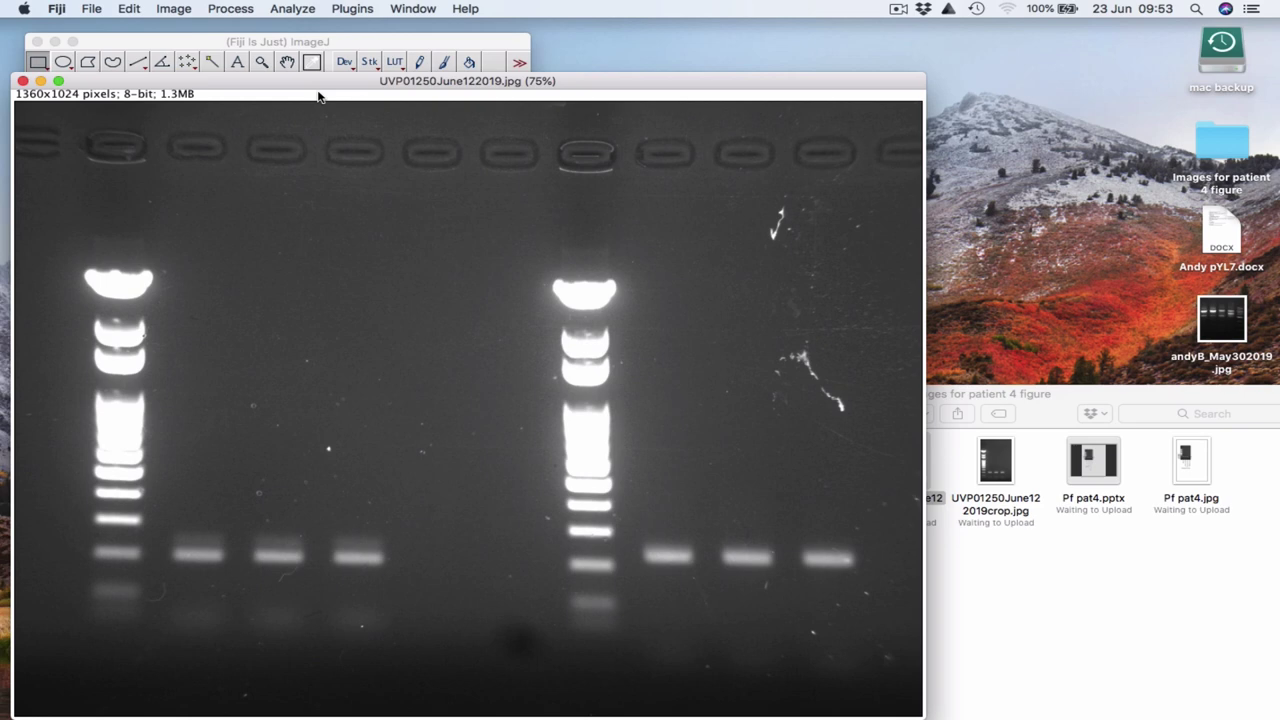
Step: Rotate the gel image by -1.0 degrees so the wells and bands run level
left_click_drag(311, 87, 367, 75)
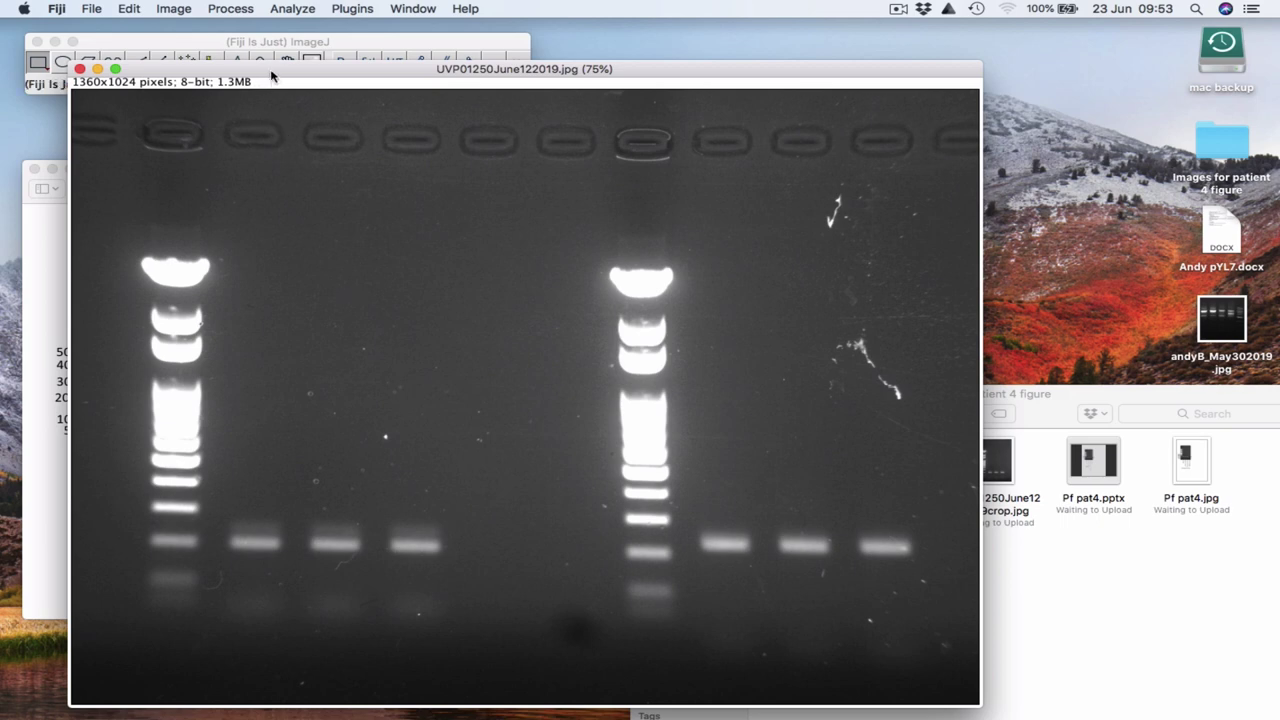
left_click(175, 8)
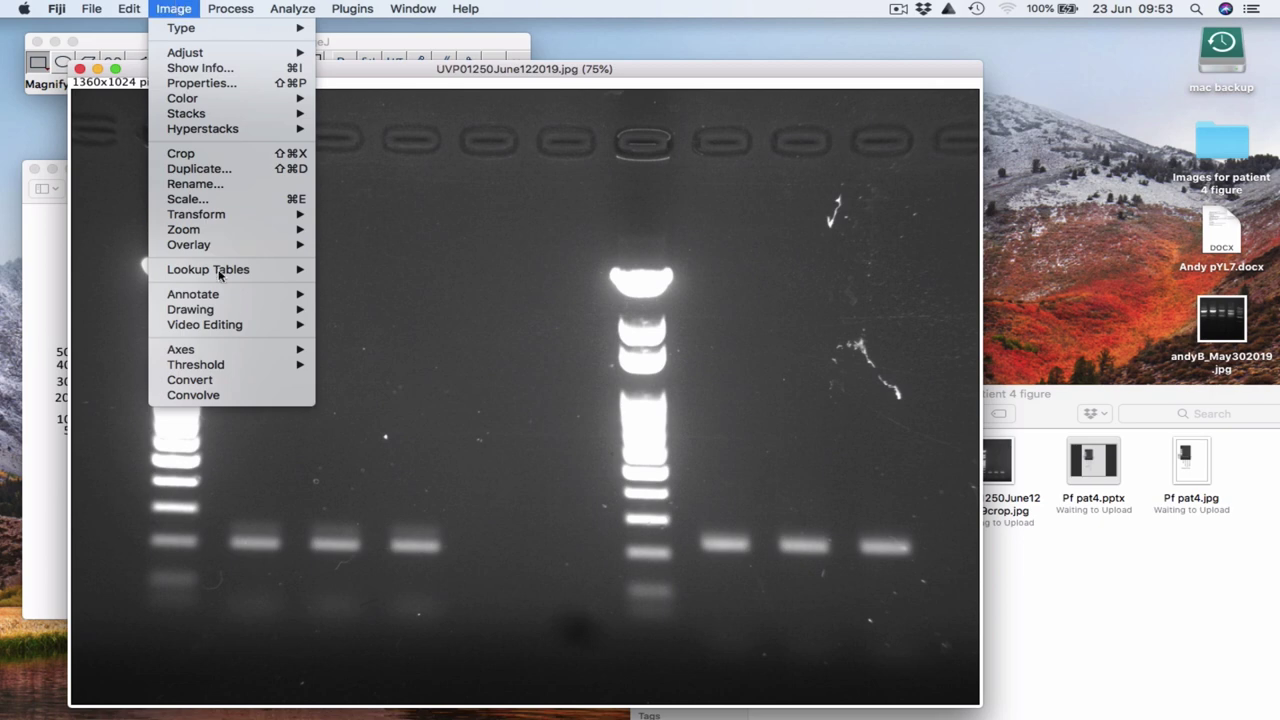
mouse_move(231, 214)
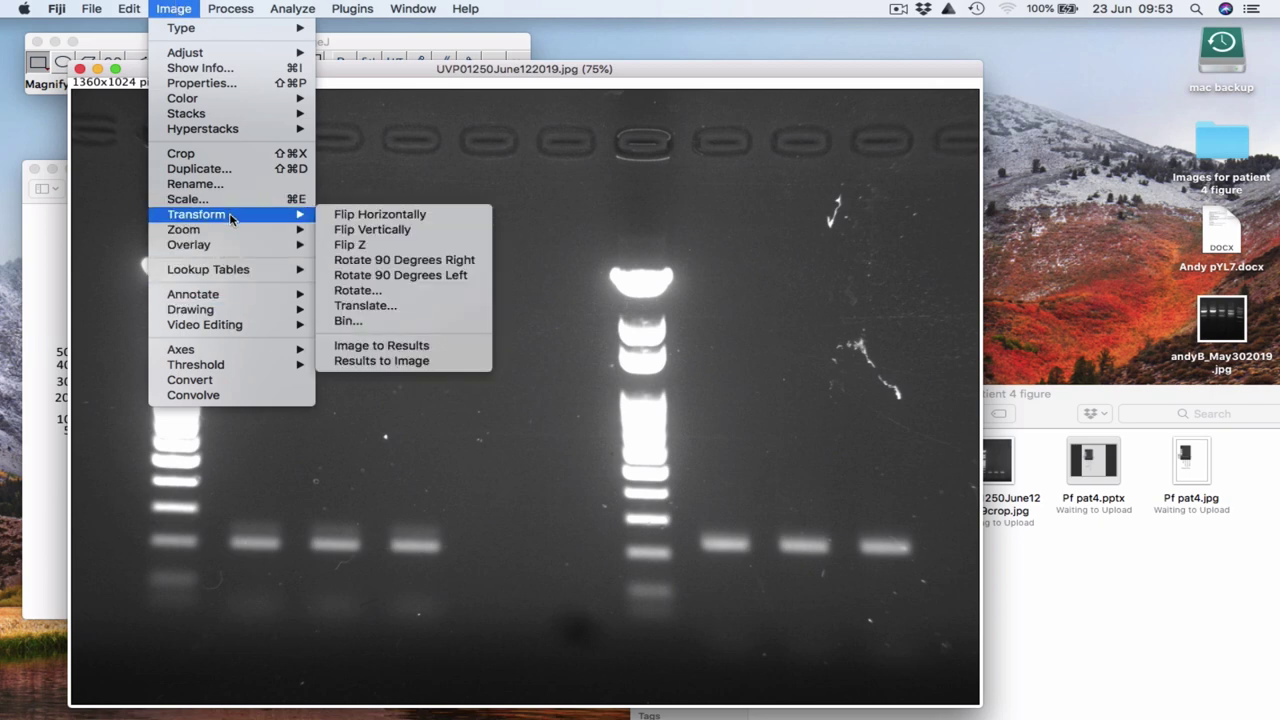
left_click(358, 290)
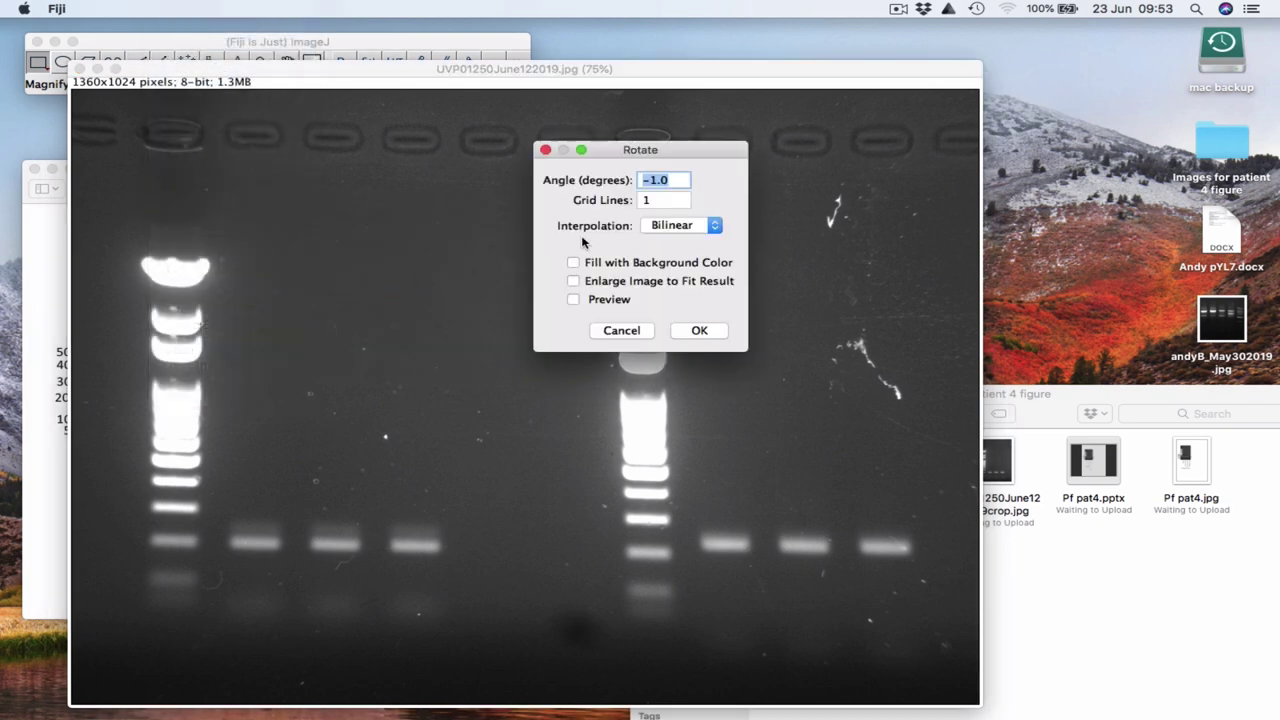
left_click_drag(675, 181, 652, 180)
left_click(698, 332)
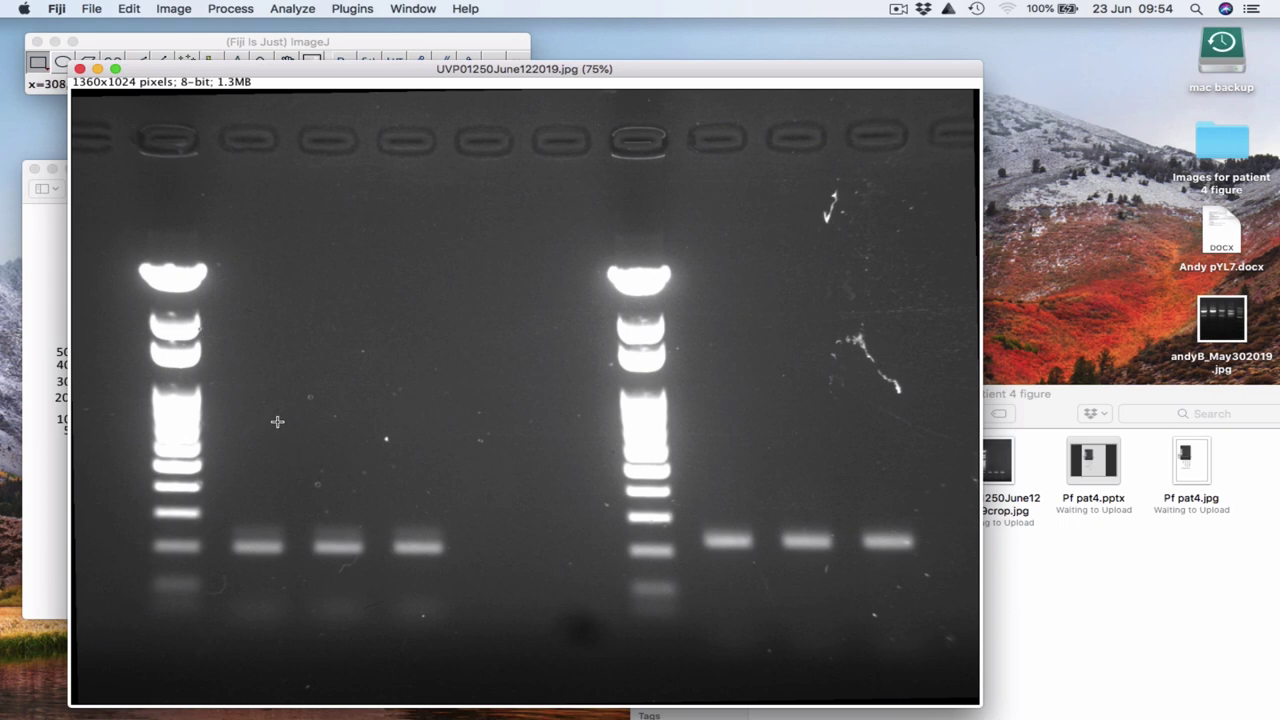
left_click(174, 8)
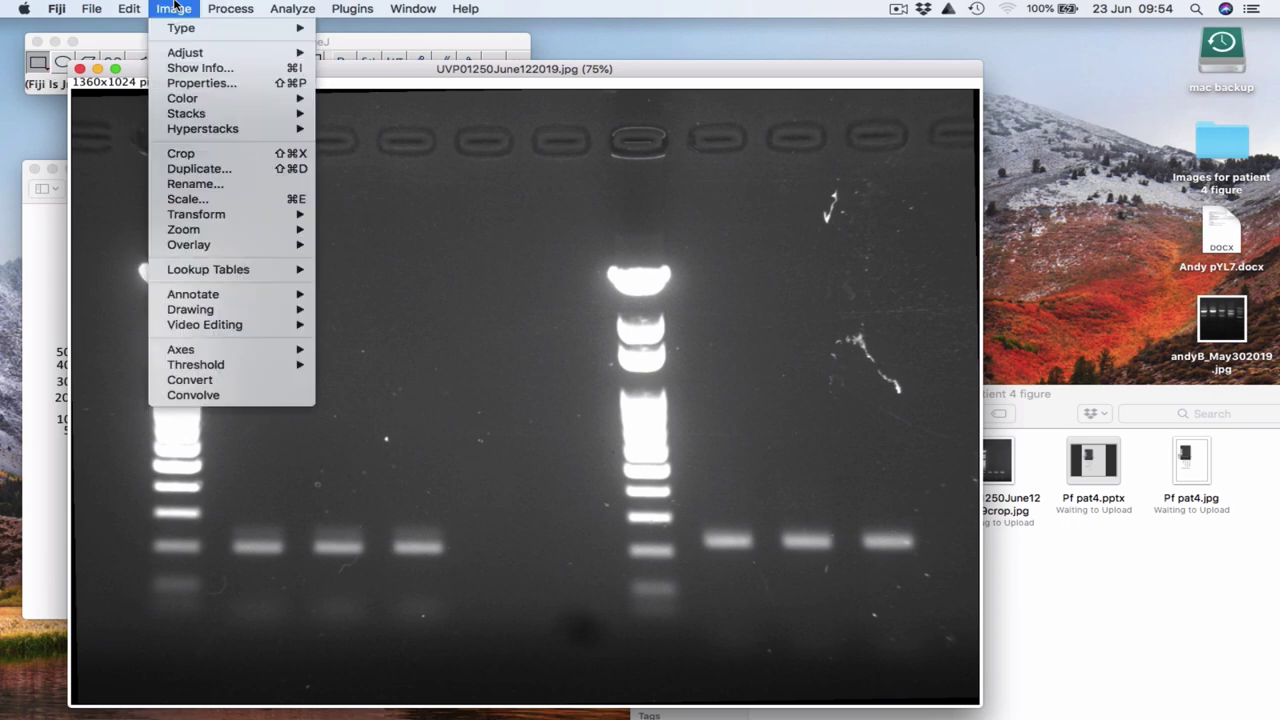
mouse_move(187, 56)
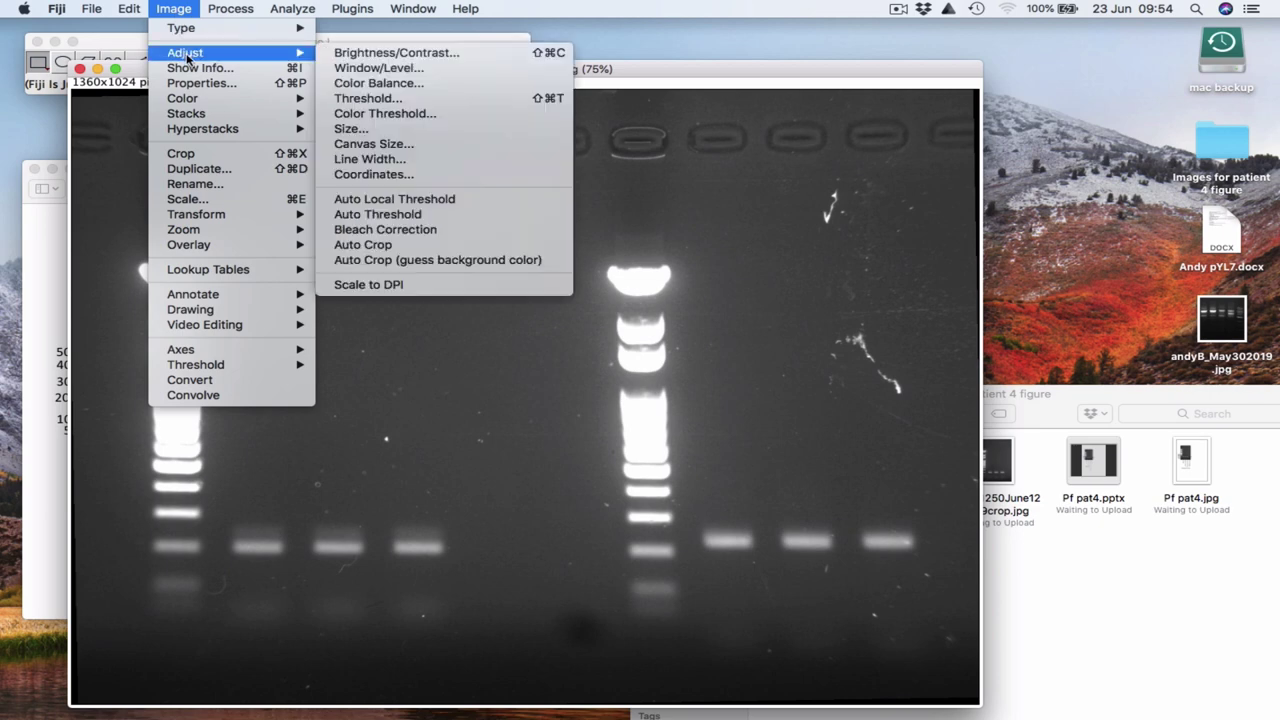
left_click(368, 55)
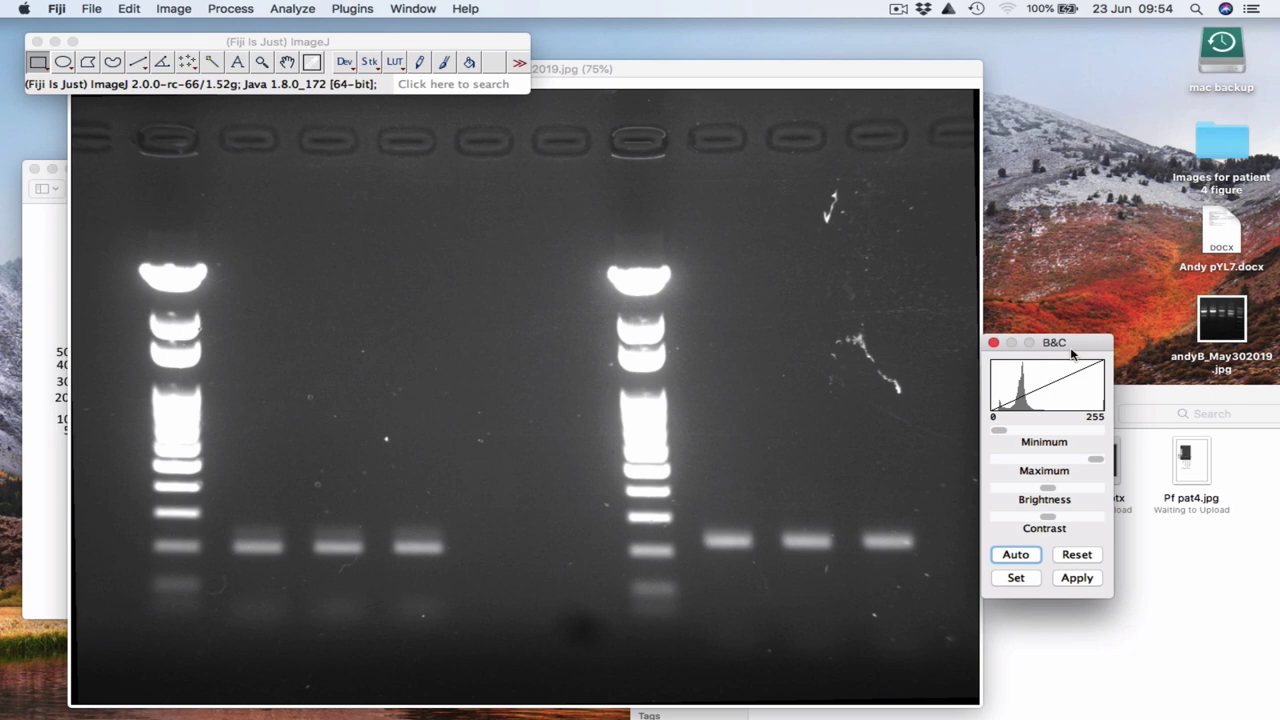
left_click_drag(1072, 345, 971, 218)
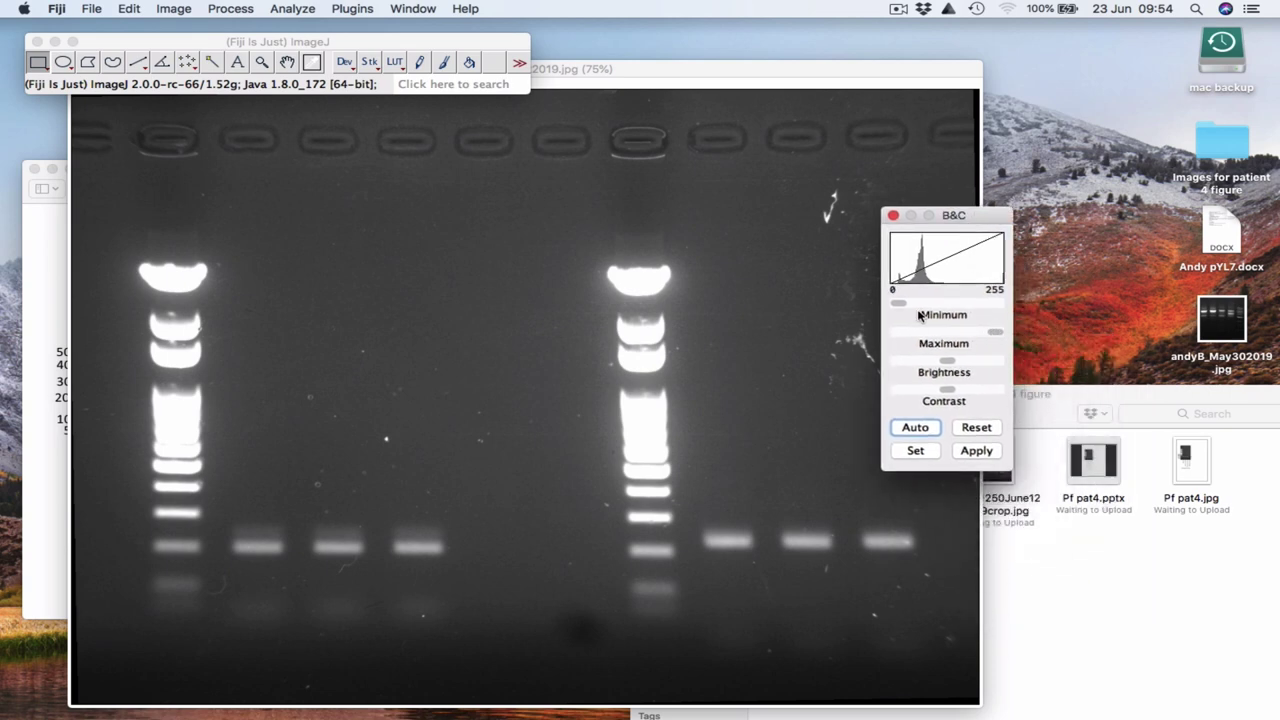
mouse_move(995, 333)
left_mouse_down()
mouse_move(984, 336)
mouse_move(997, 336)
left_mouse_up()
left_click_drag(949, 392, 955, 395)
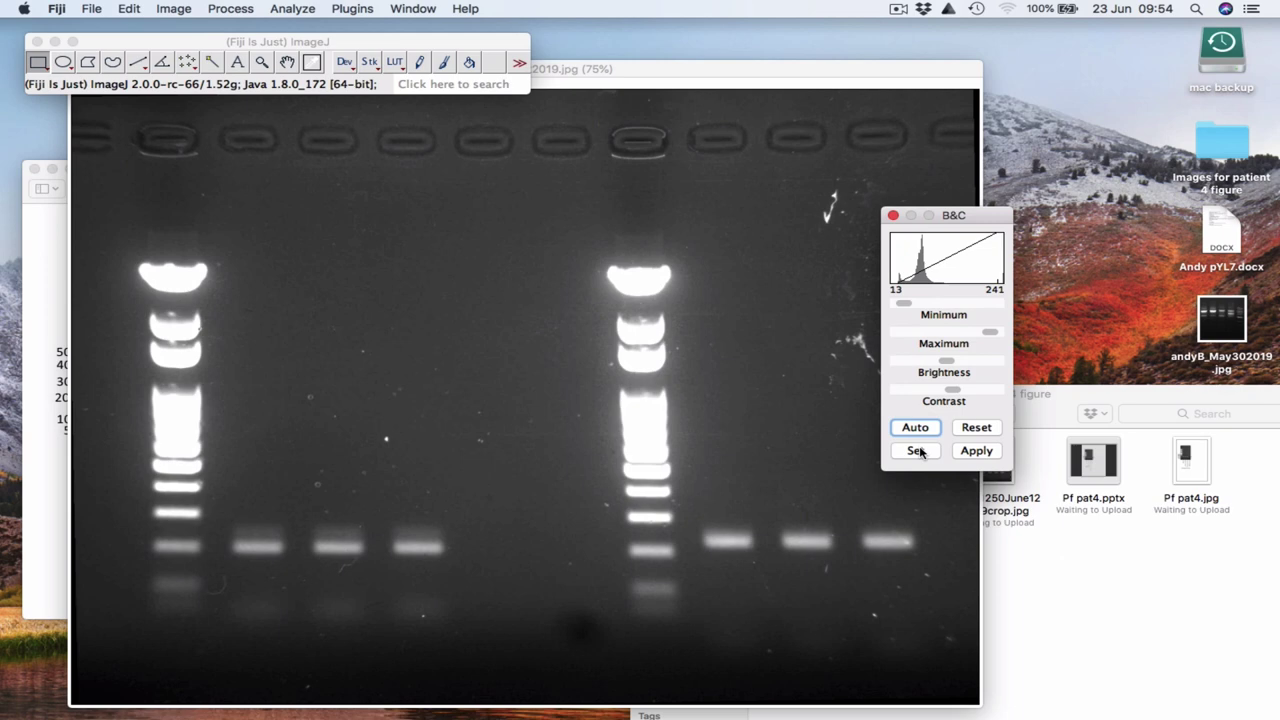
left_click(977, 428)
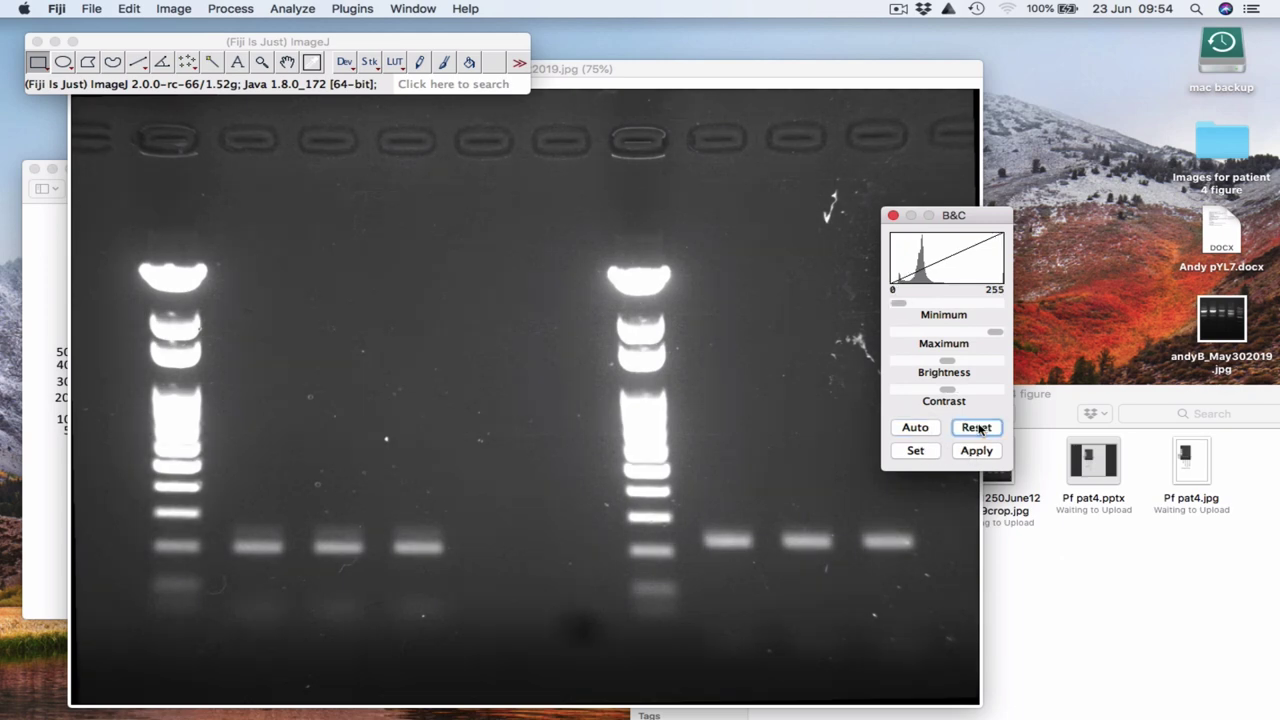
left_click(894, 217)
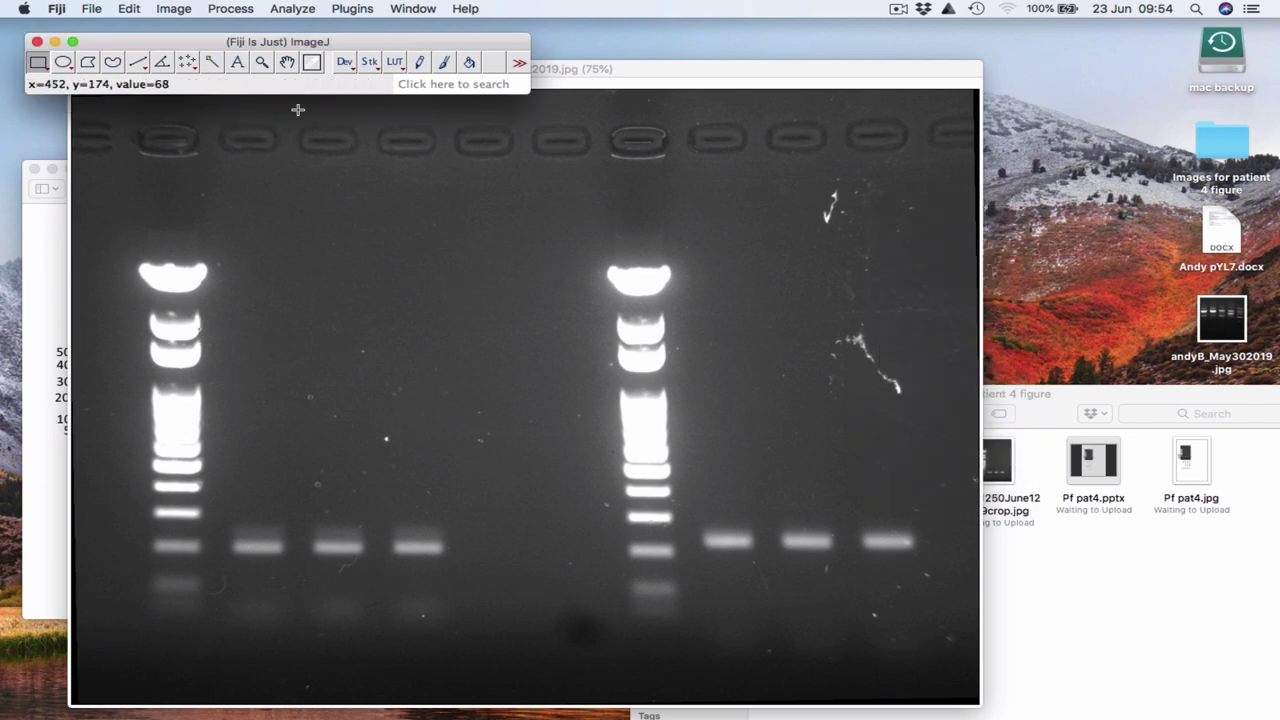
Step: Crop the gel to a 585x886 pixel region covering the left ladder and three lanes
left_click_drag(200, 43, 222, 32)
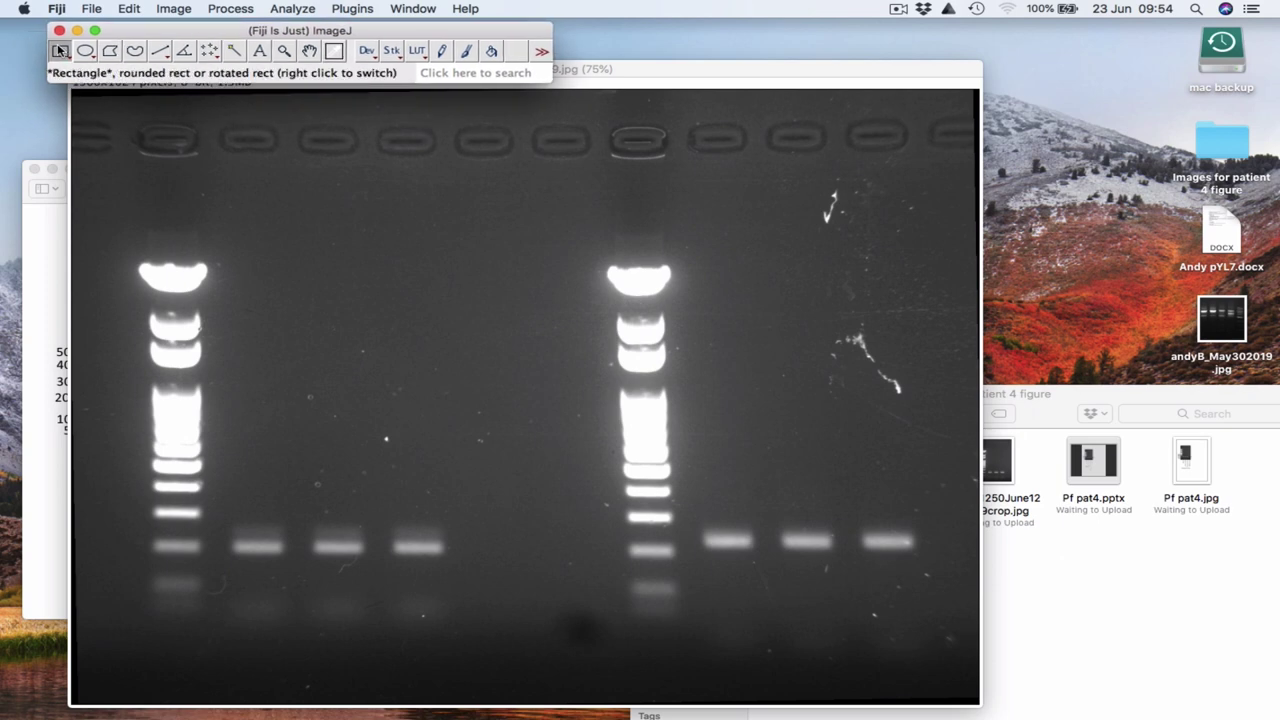
left_click(134, 120)
left_click_drag(134, 120, 534, 657)
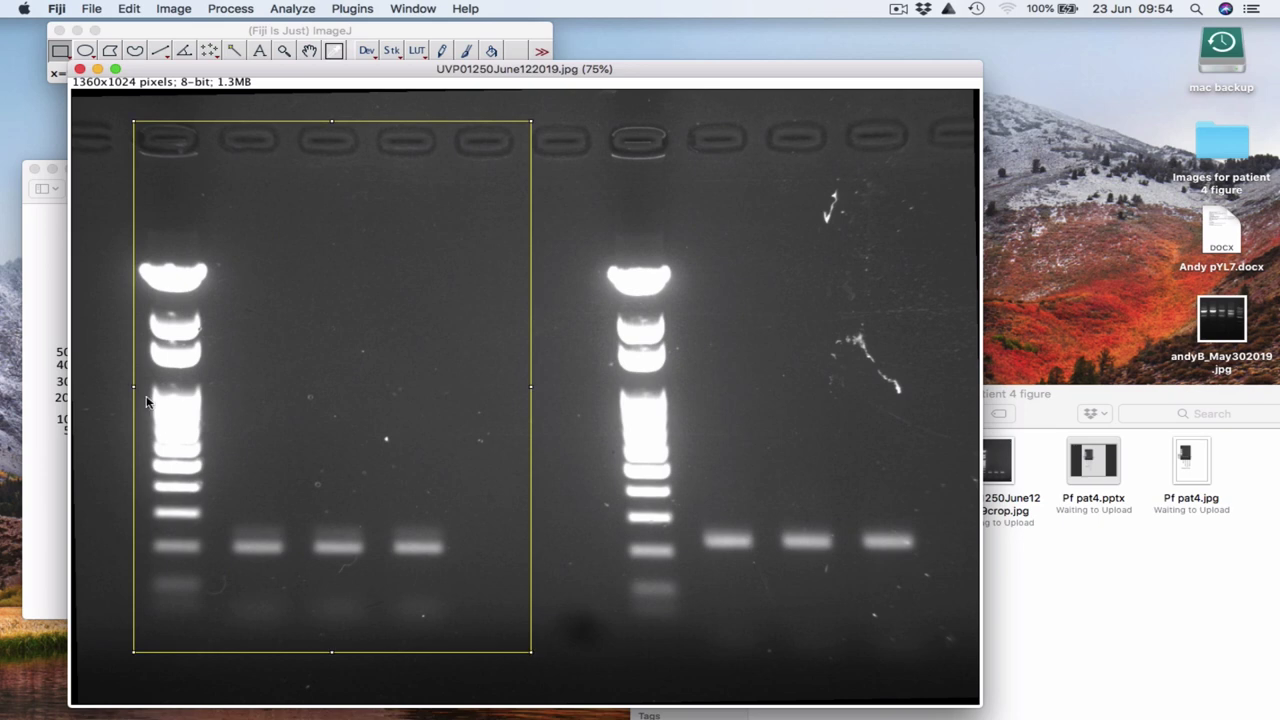
left_click_drag(135, 391, 142, 393)
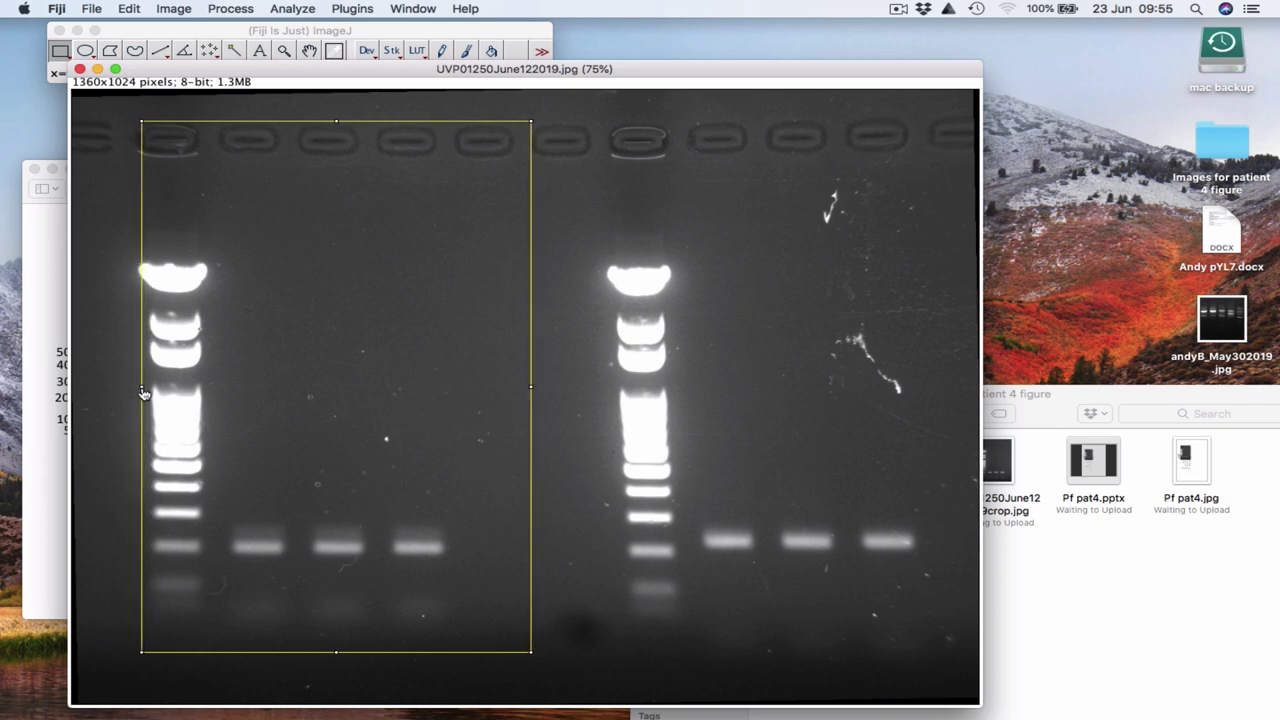
left_click(173, 8)
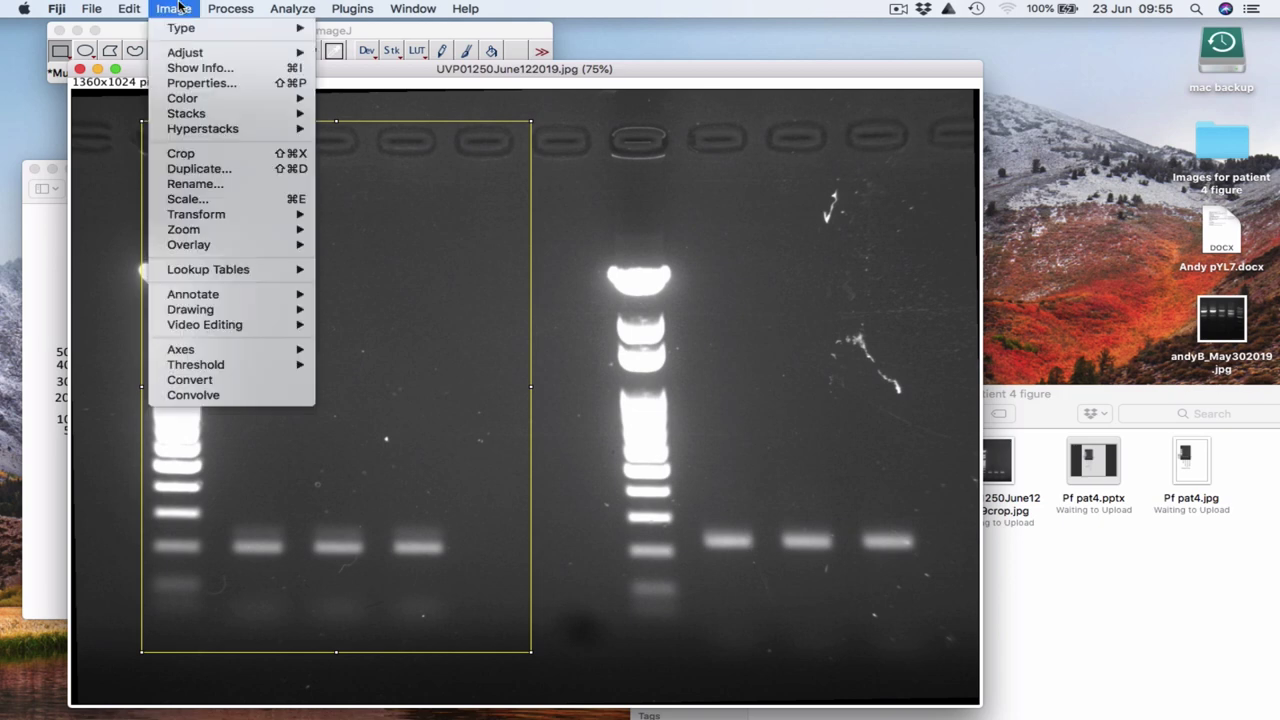
left_click(198, 161)
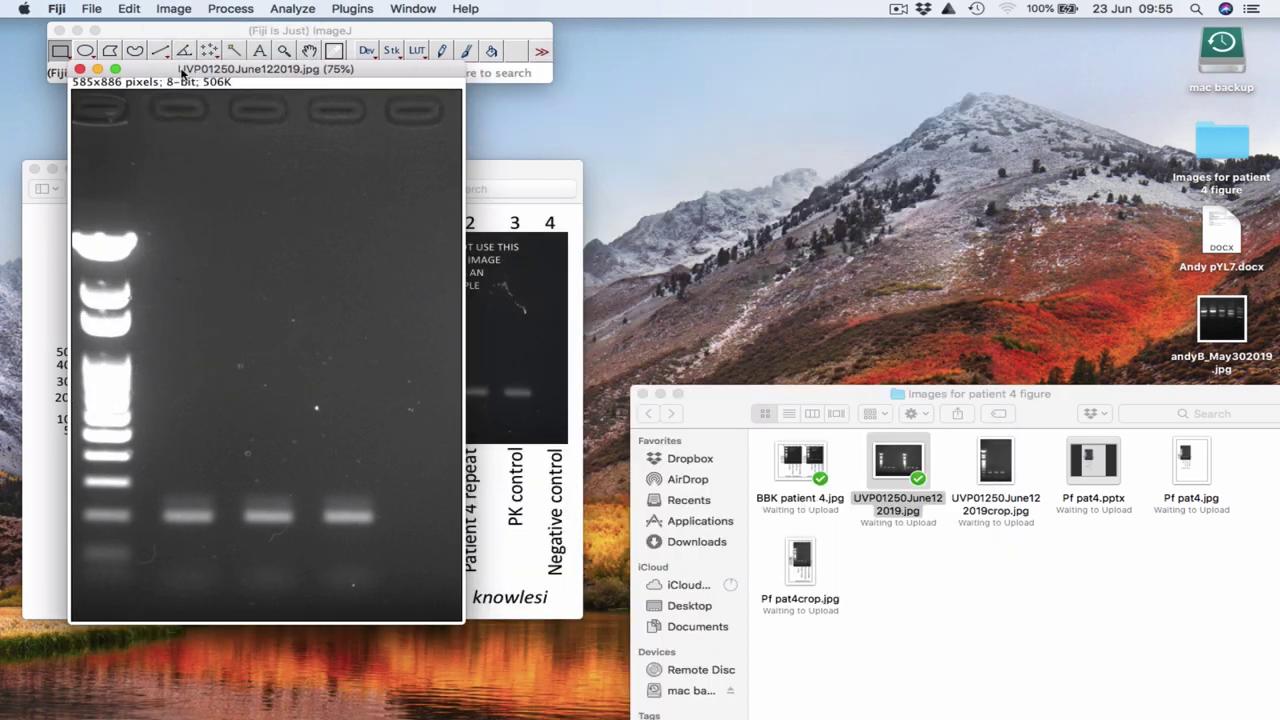
left_click_drag(167, 70, 230, 124)
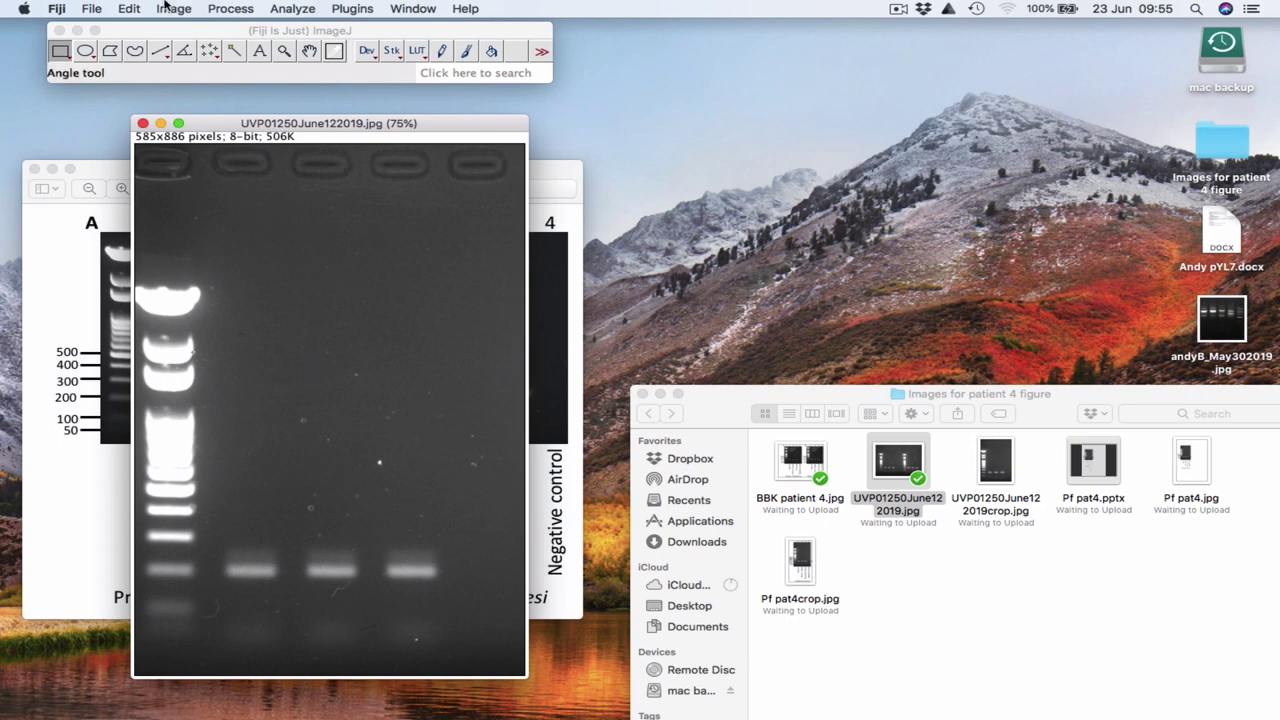
left_click(166, 8)
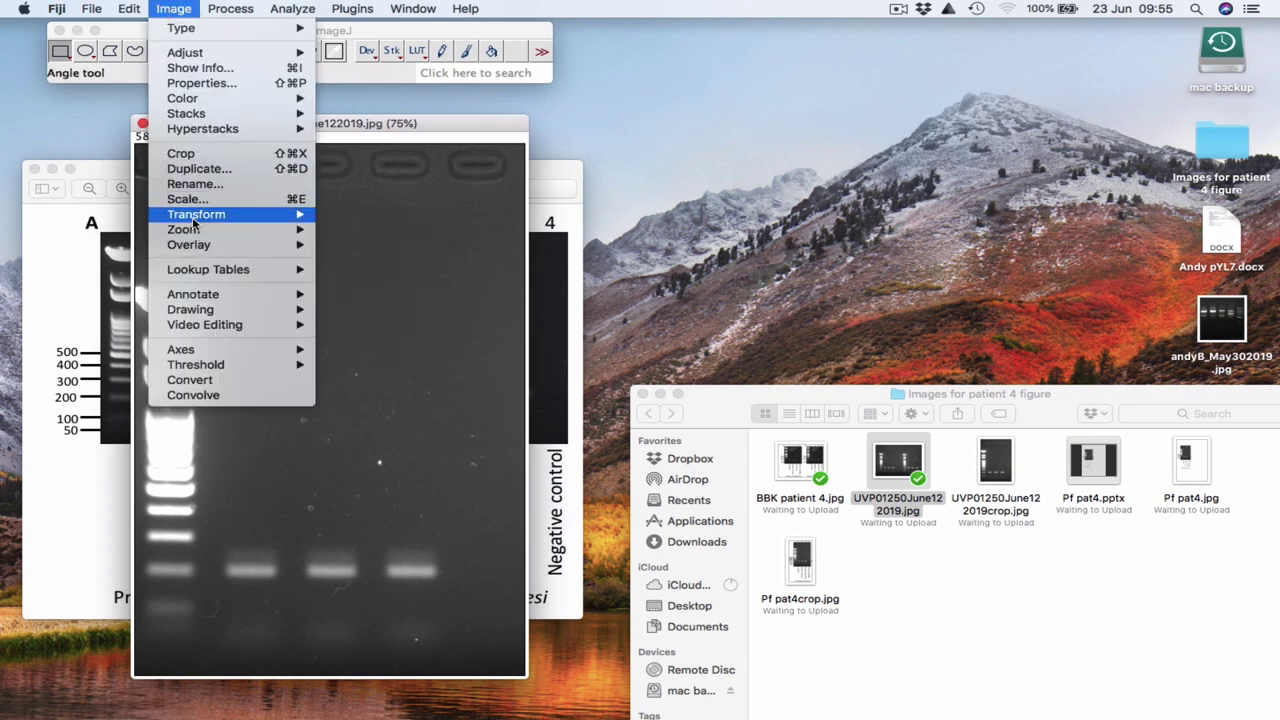
Step: Save the cropped gel as JPEG UVP01250June122019crop2.jpg and close its Fiji window
mouse_move(88, 8)
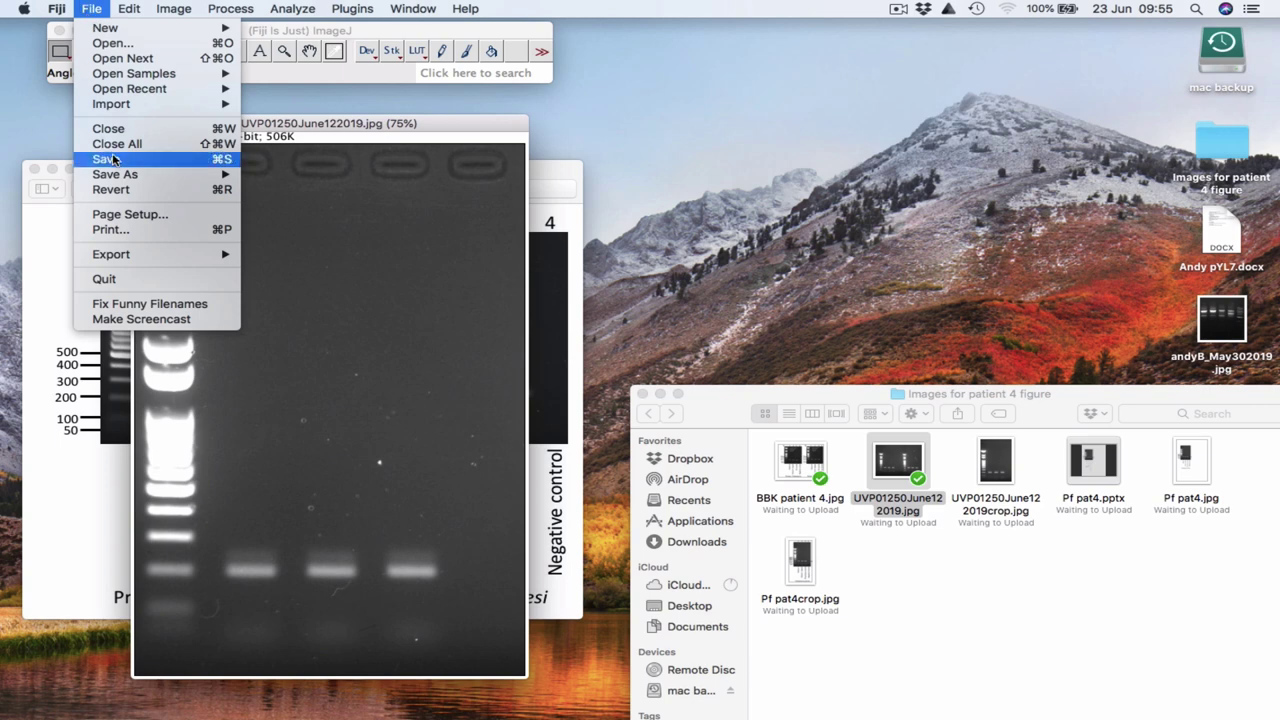
mouse_move(125, 174)
left_click(287, 194)
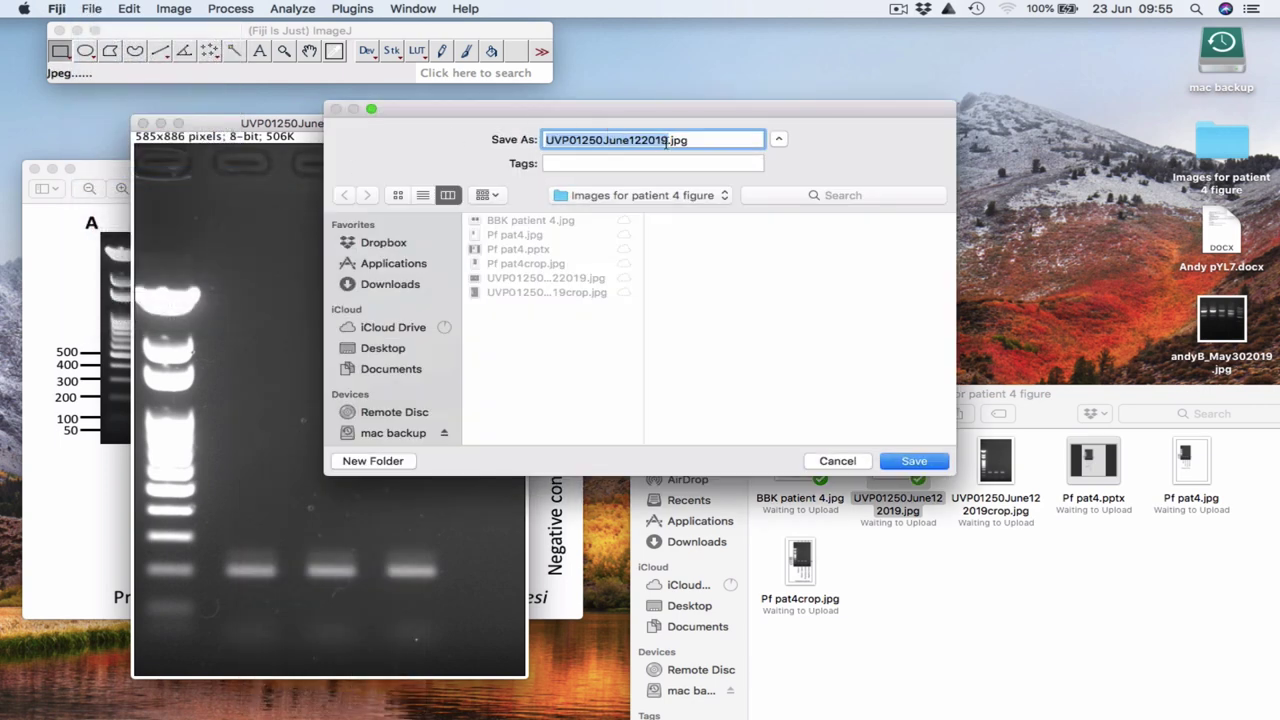
left_click(667, 140)
type("crop")
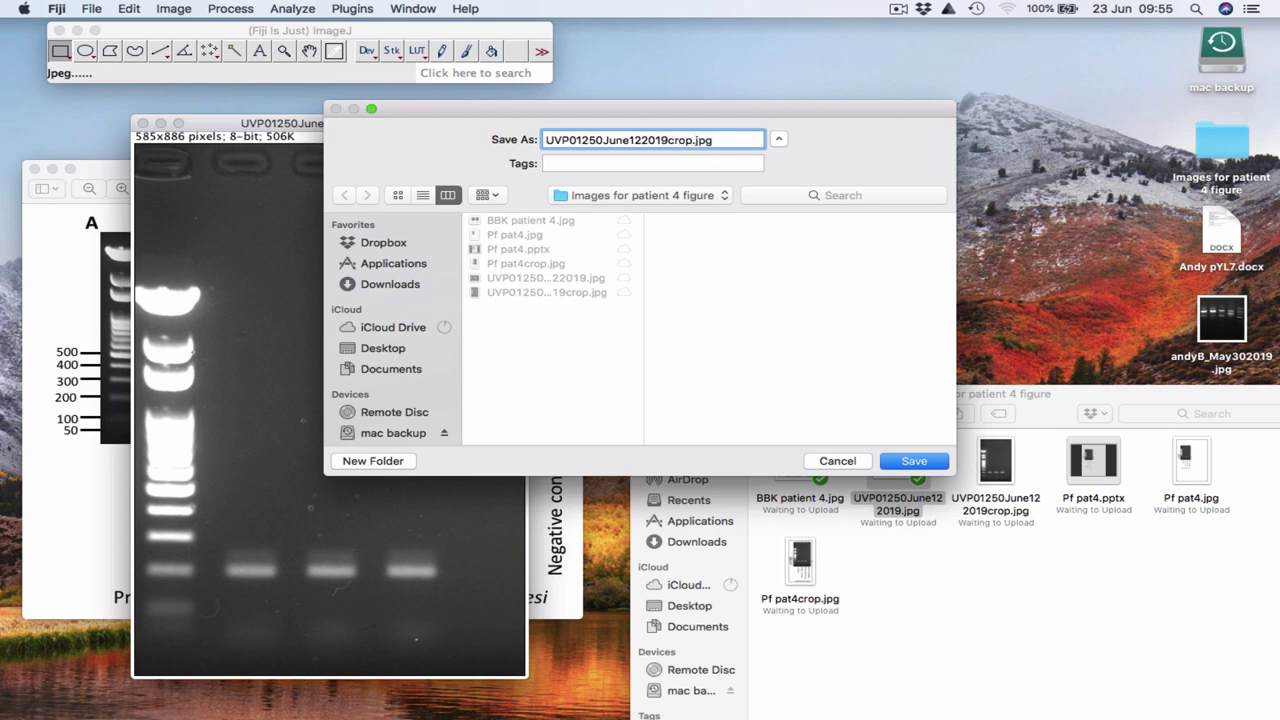
type("2")
key("Return")
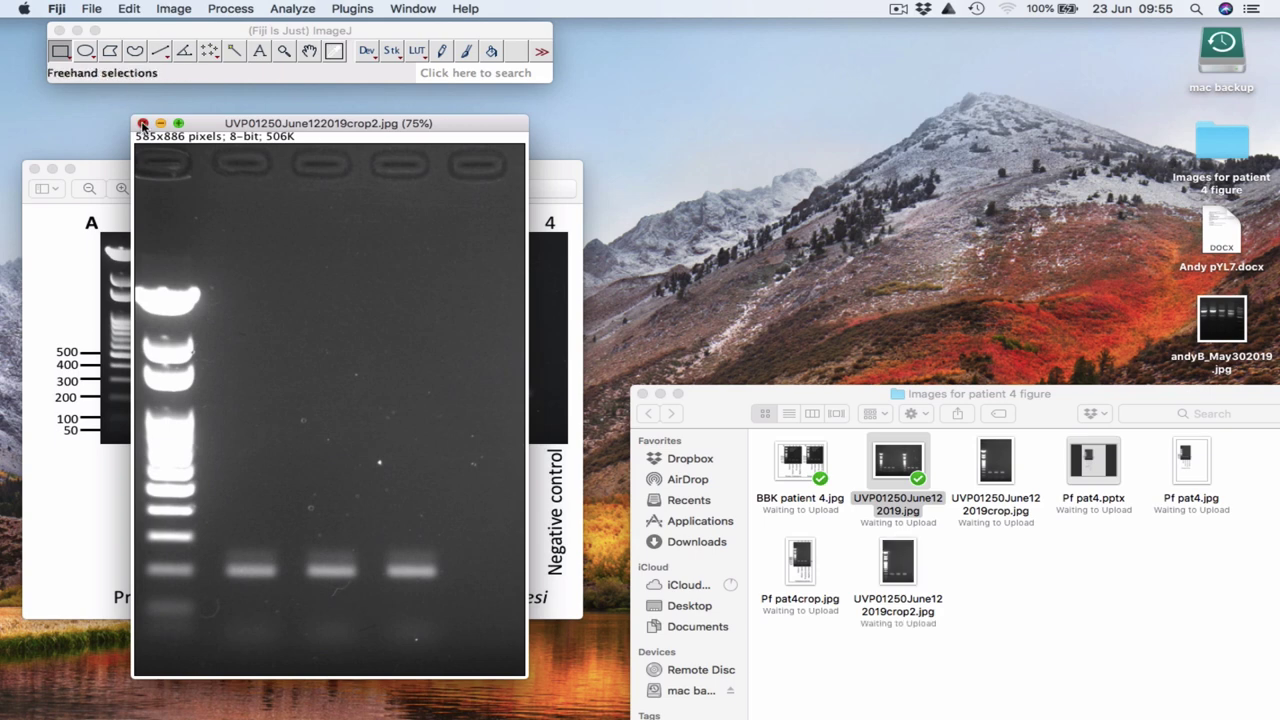
left_click(143, 124)
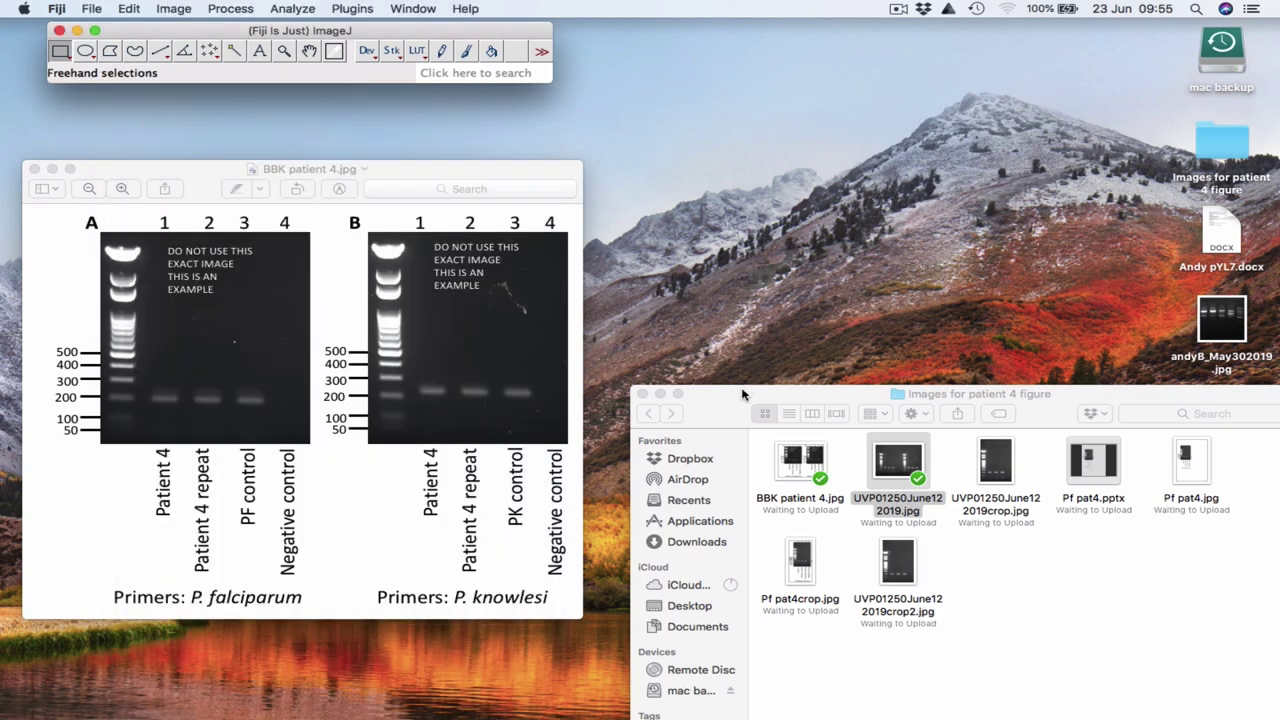
left_click_drag(743, 394, 711, 361)
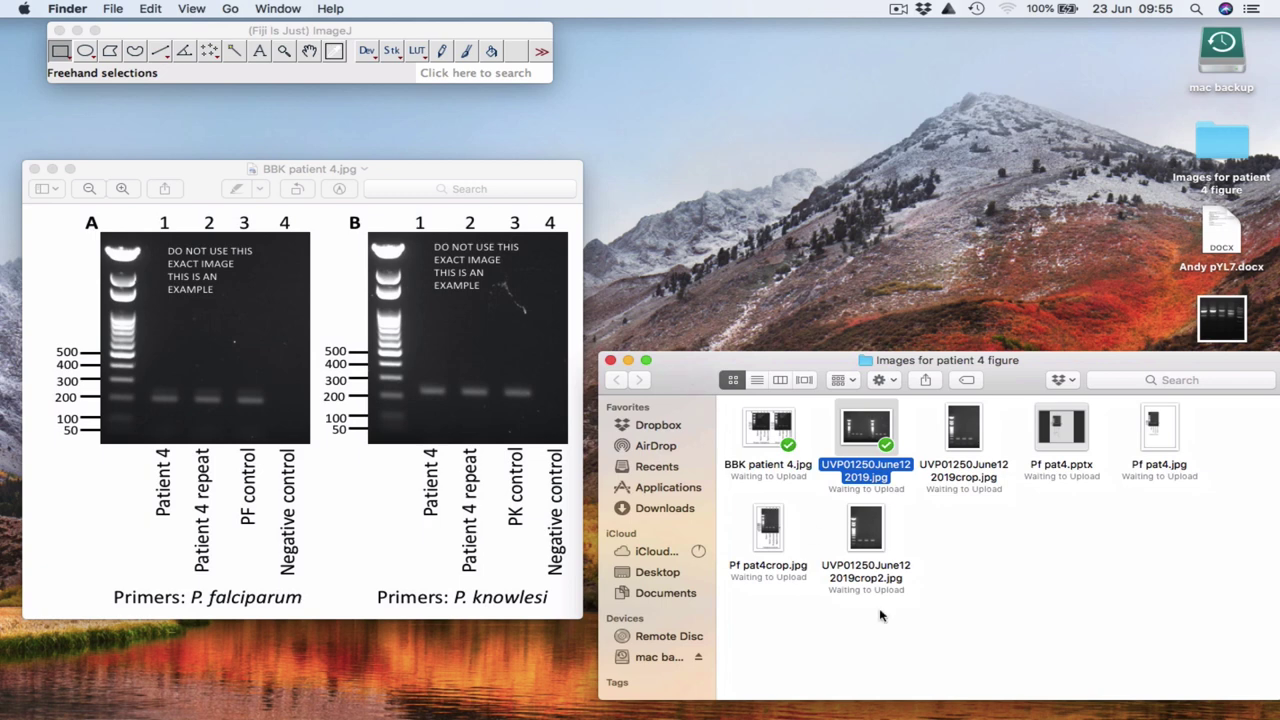
Step: Launch PowerPoint and create a new blank presentation
mouse_move(4, 286)
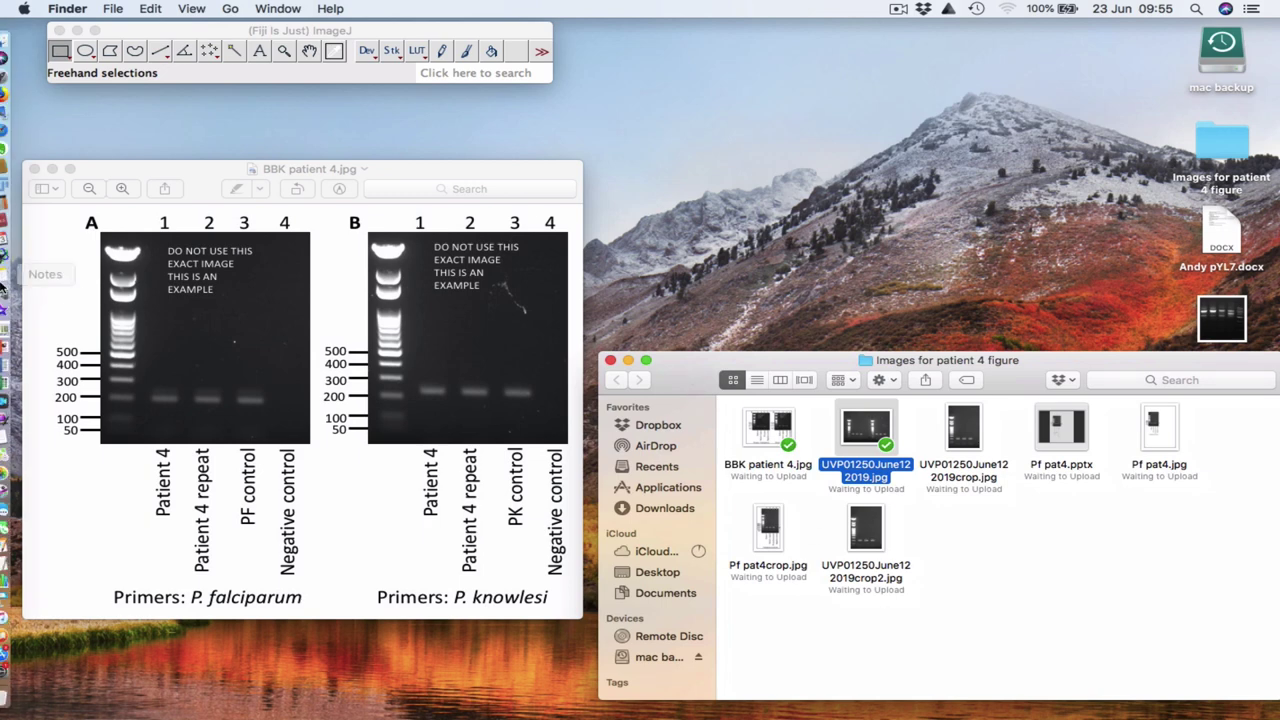
left_click(14, 346)
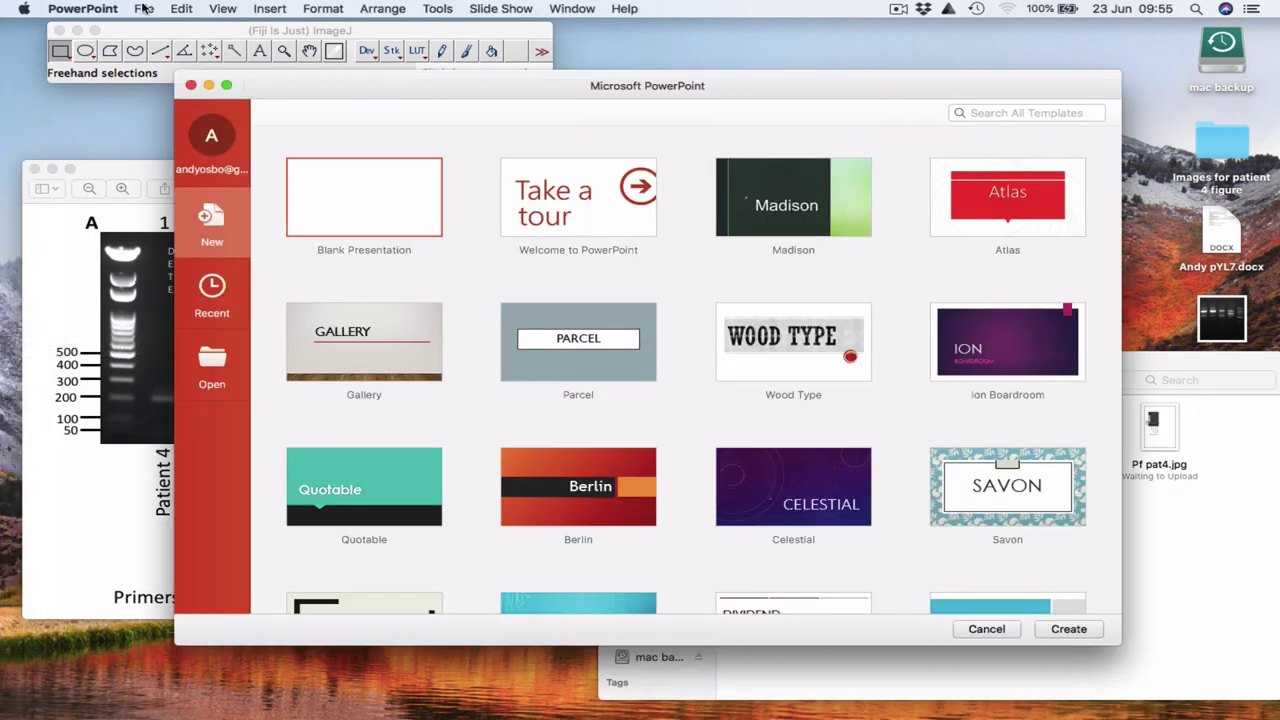
left_click(144, 9)
left_click(150, 29)
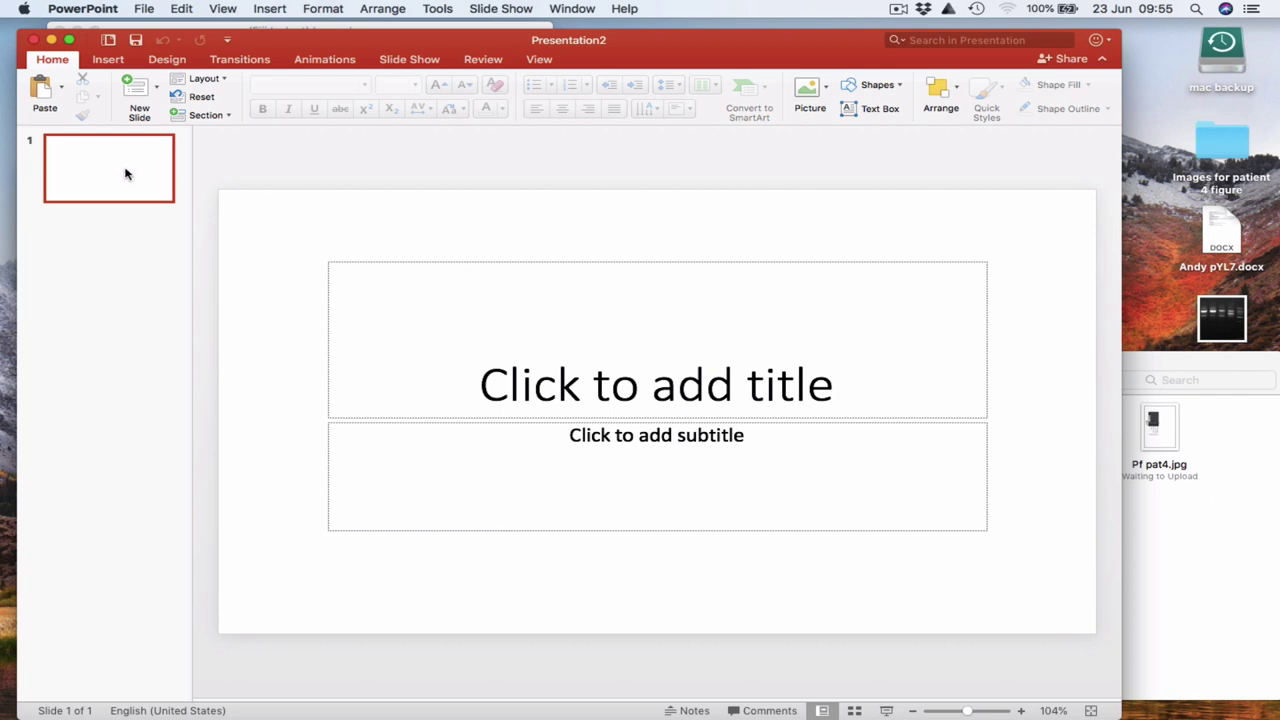
Step: Set the slide size to A4 paper, portrait orientation, scaling content up
left_click(146, 8)
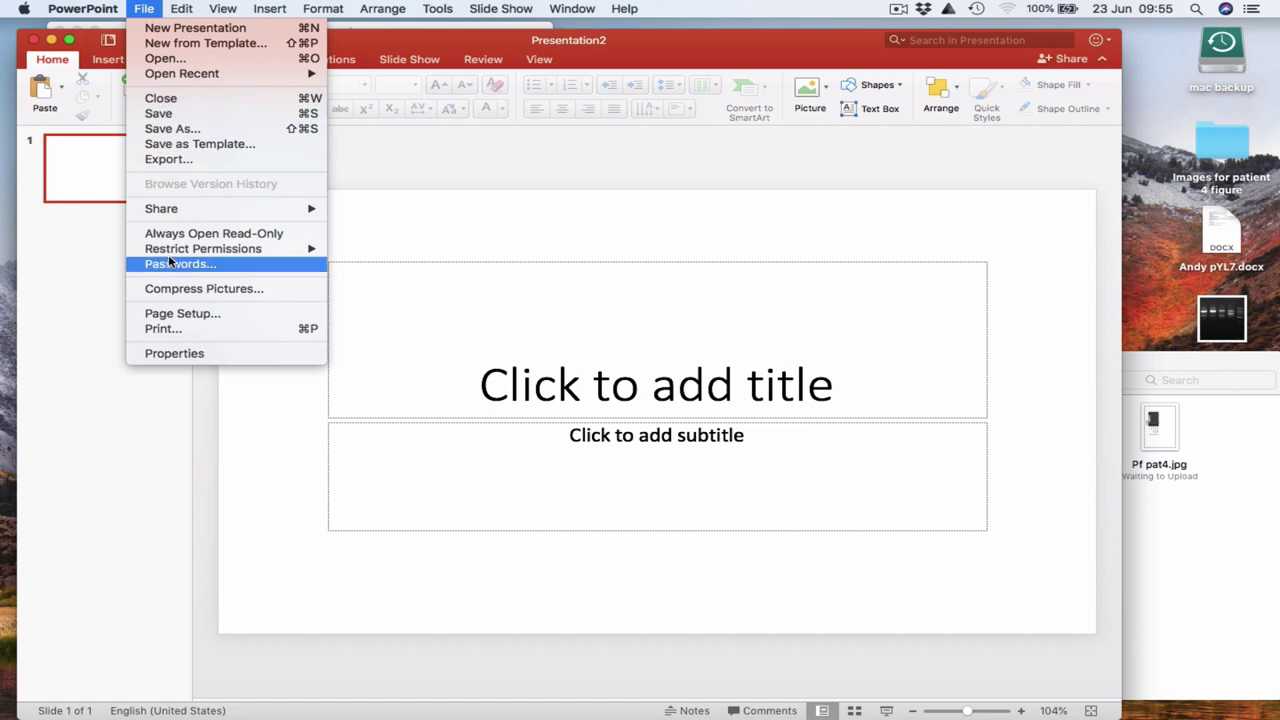
left_click(181, 316)
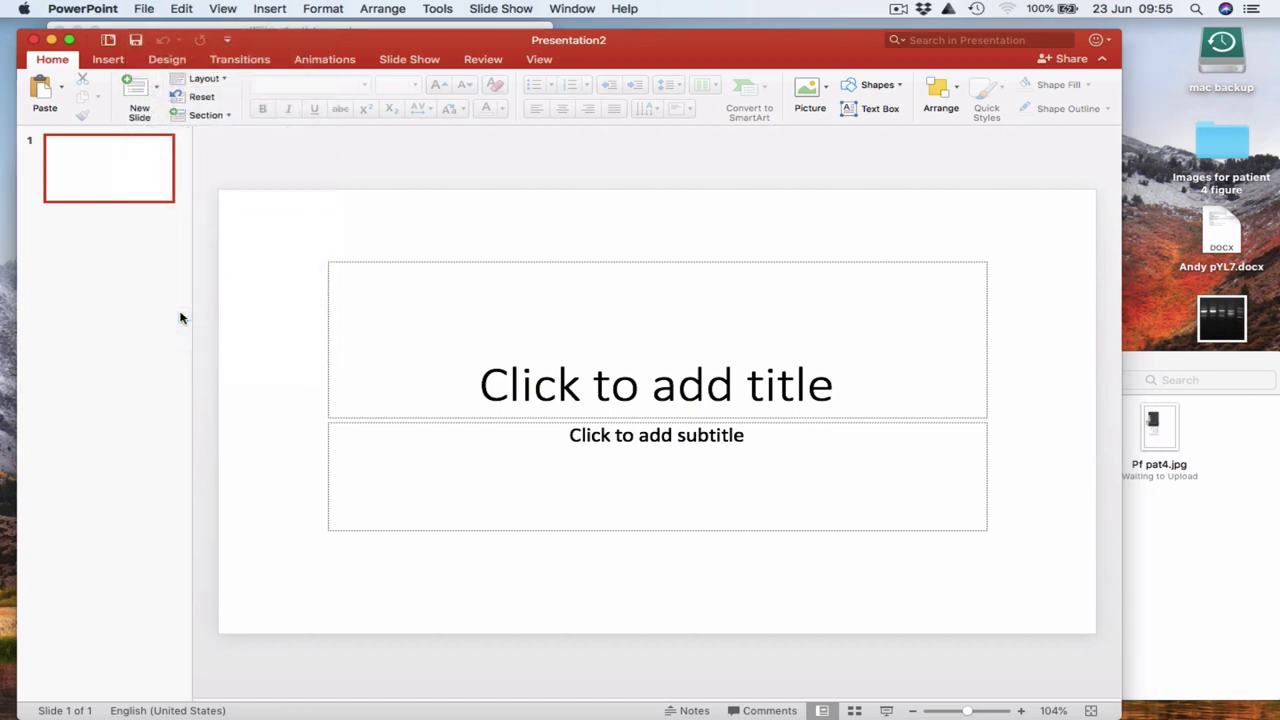
left_click(650, 186)
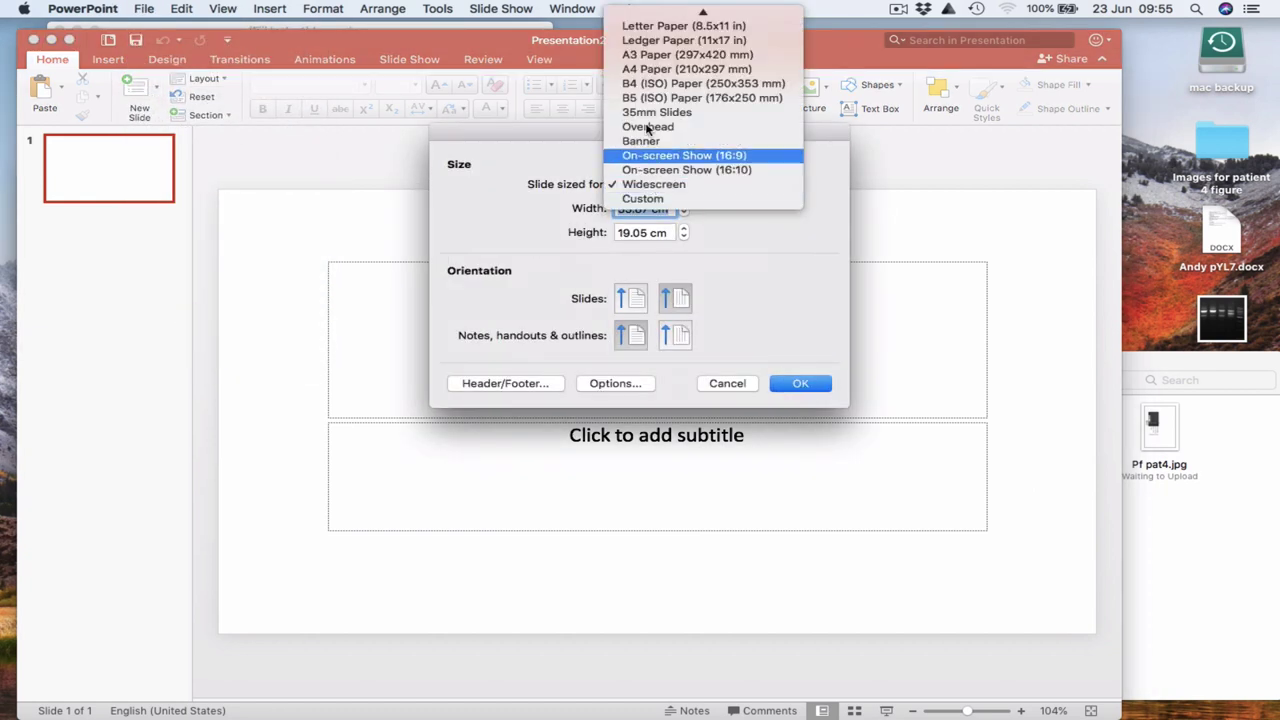
left_click(646, 72)
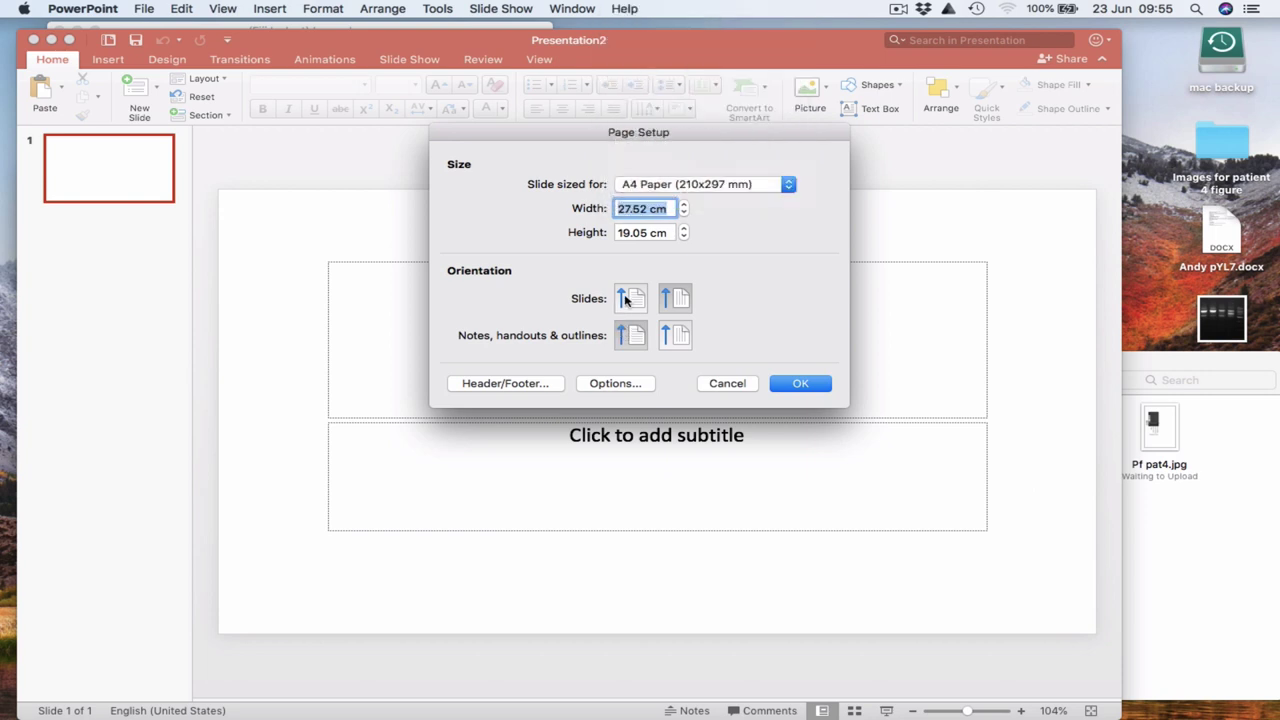
left_click(627, 298)
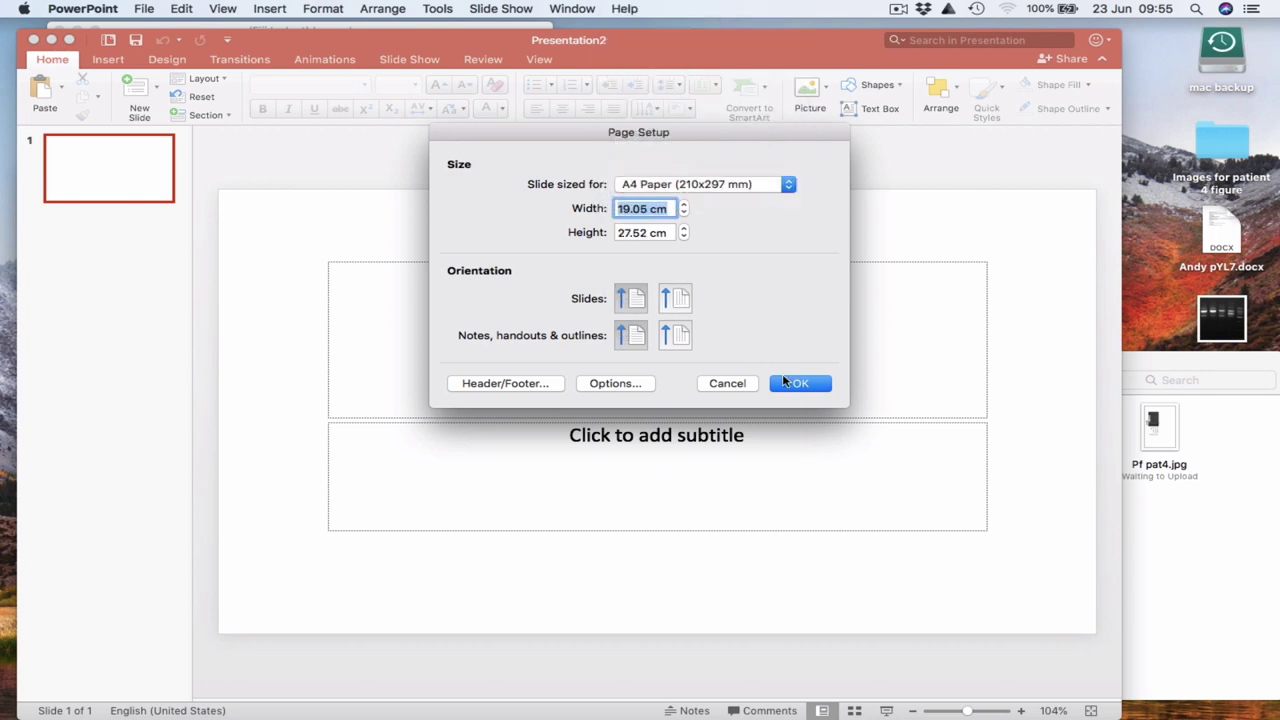
left_click(800, 383)
left_click(848, 272)
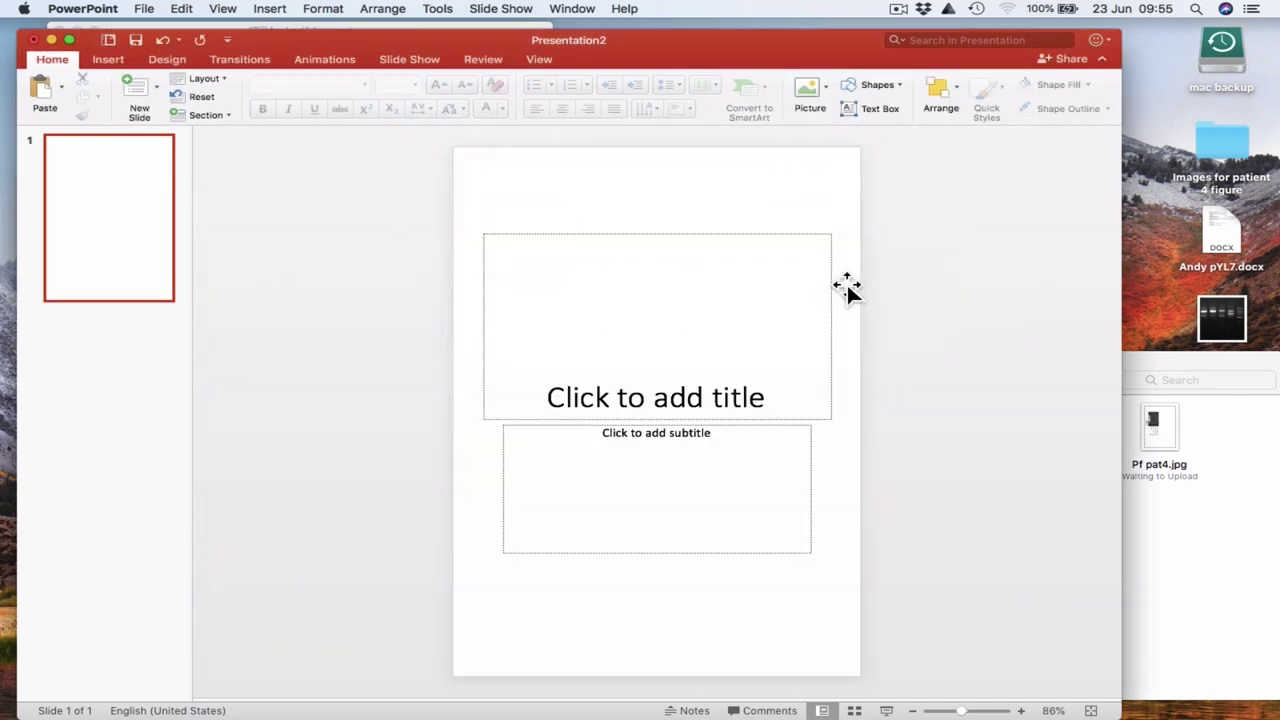
Step: Delete the title and subtitle placeholders so the slide is blank
left_click(680, 243)
key("Delete")
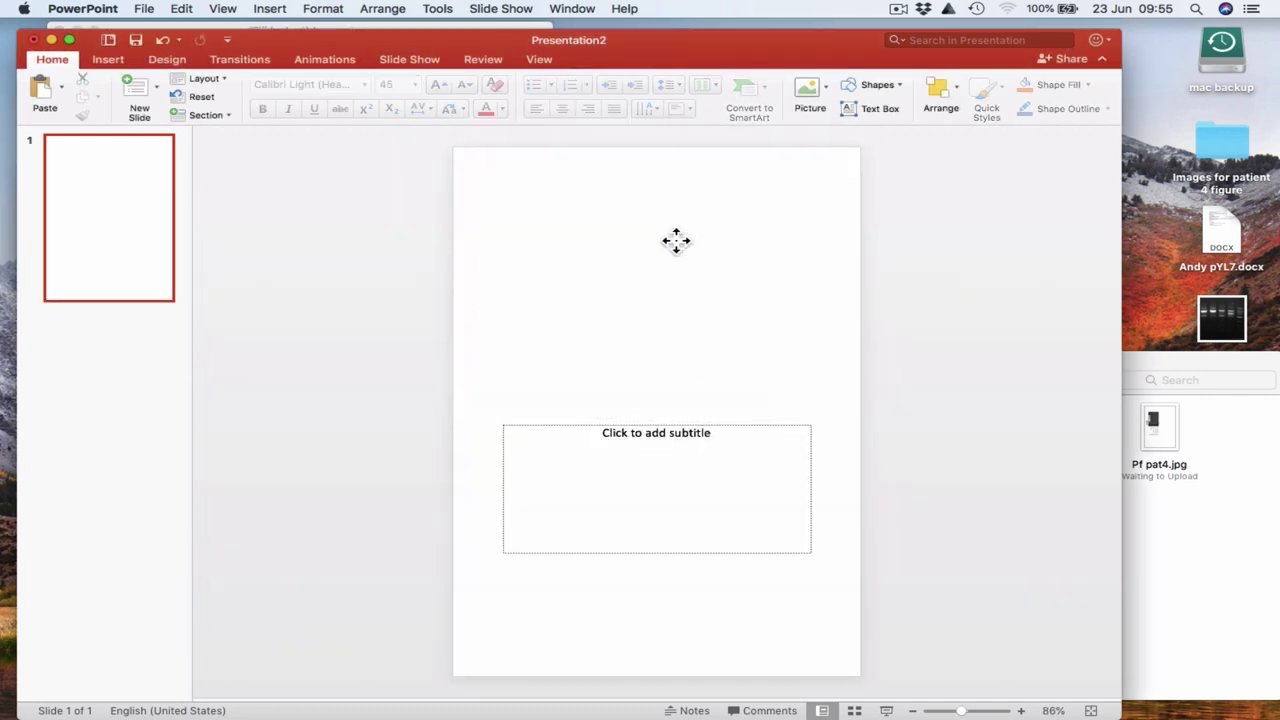
left_click(585, 432)
key("Delete")
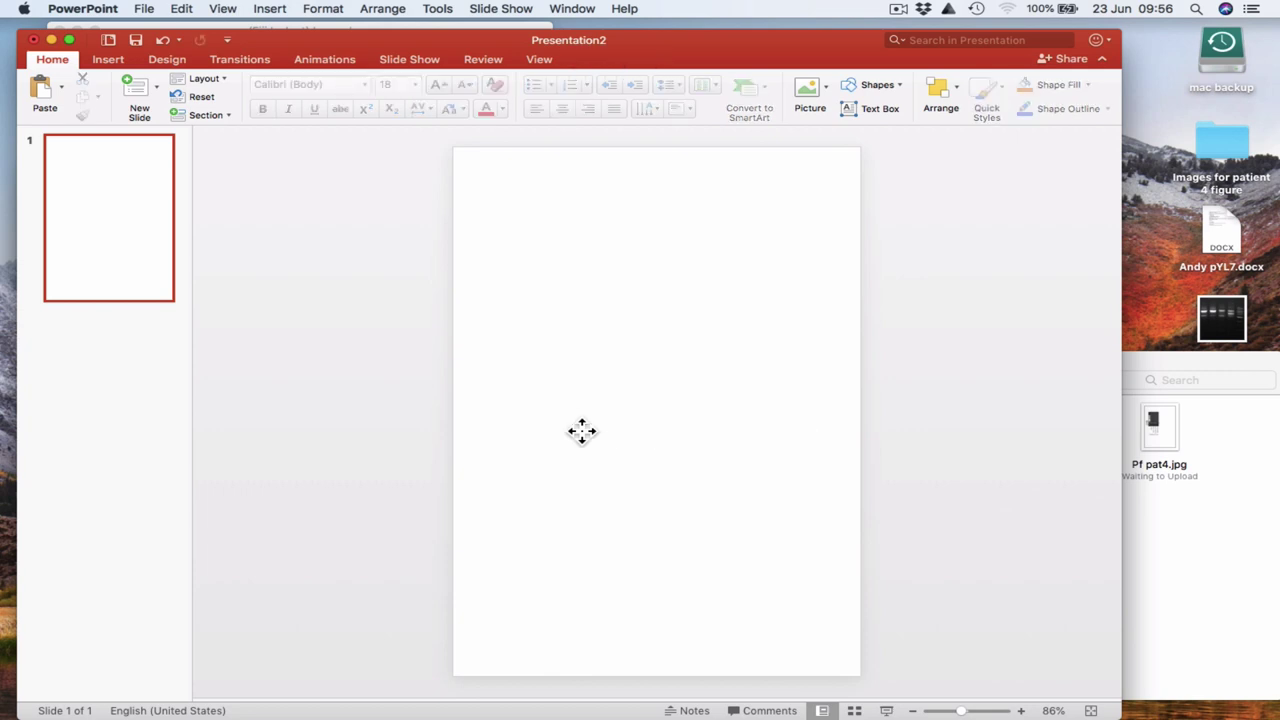
left_click(1160, 357)
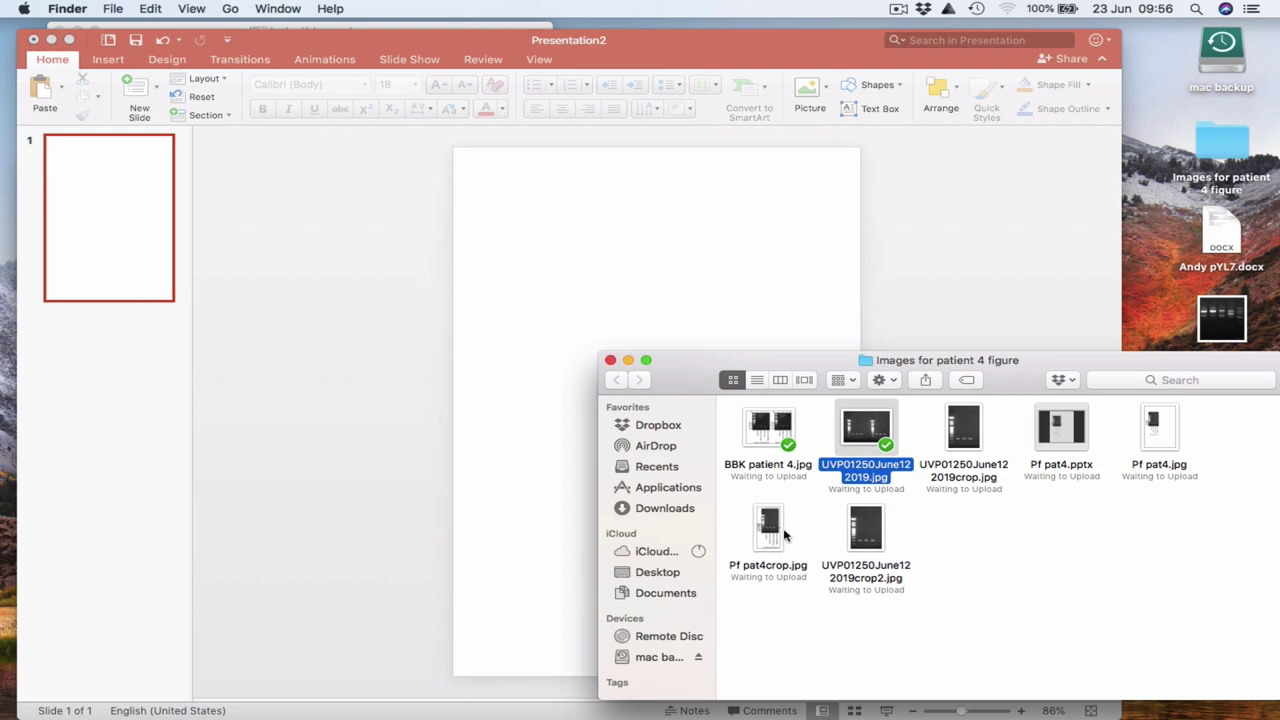
Step: Drag UVP01250June122019crop2.jpg onto the slide, shrink it to about 9.07 × 5.99 cm near the top
left_click(862, 528)
left_click_drag(838, 503, 357, 323)
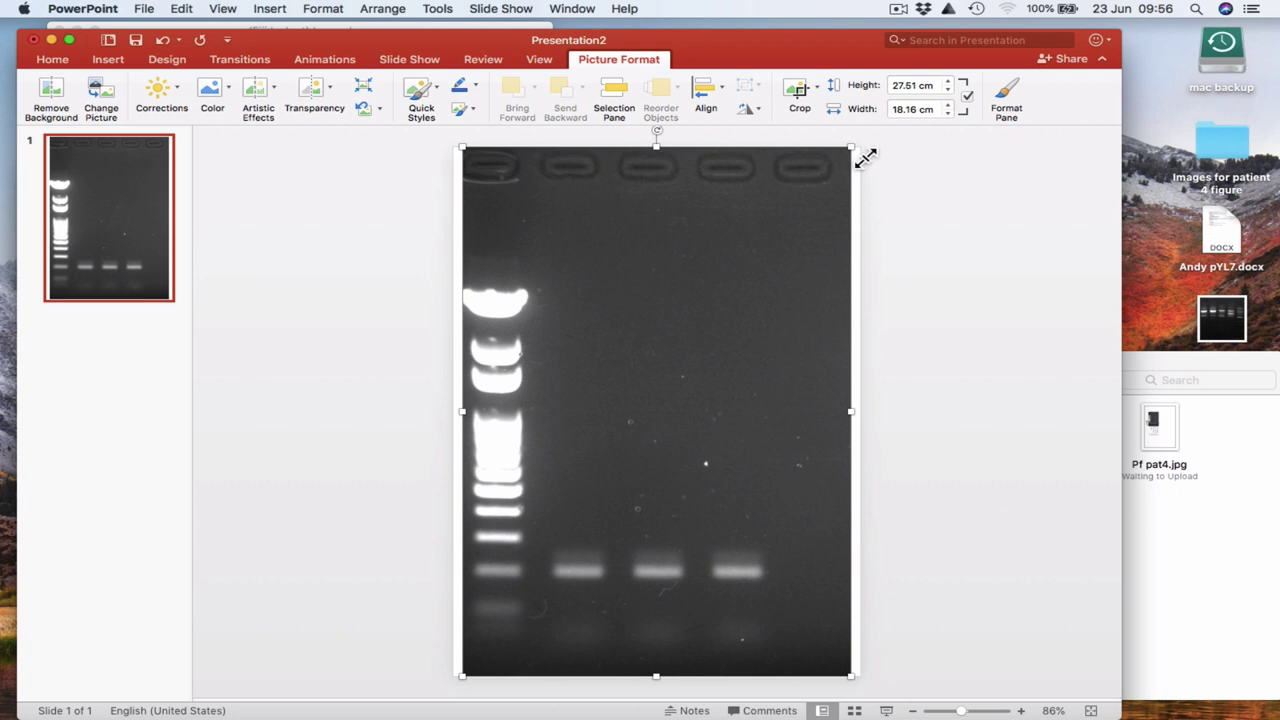
left_click_drag(851, 148, 547, 456)
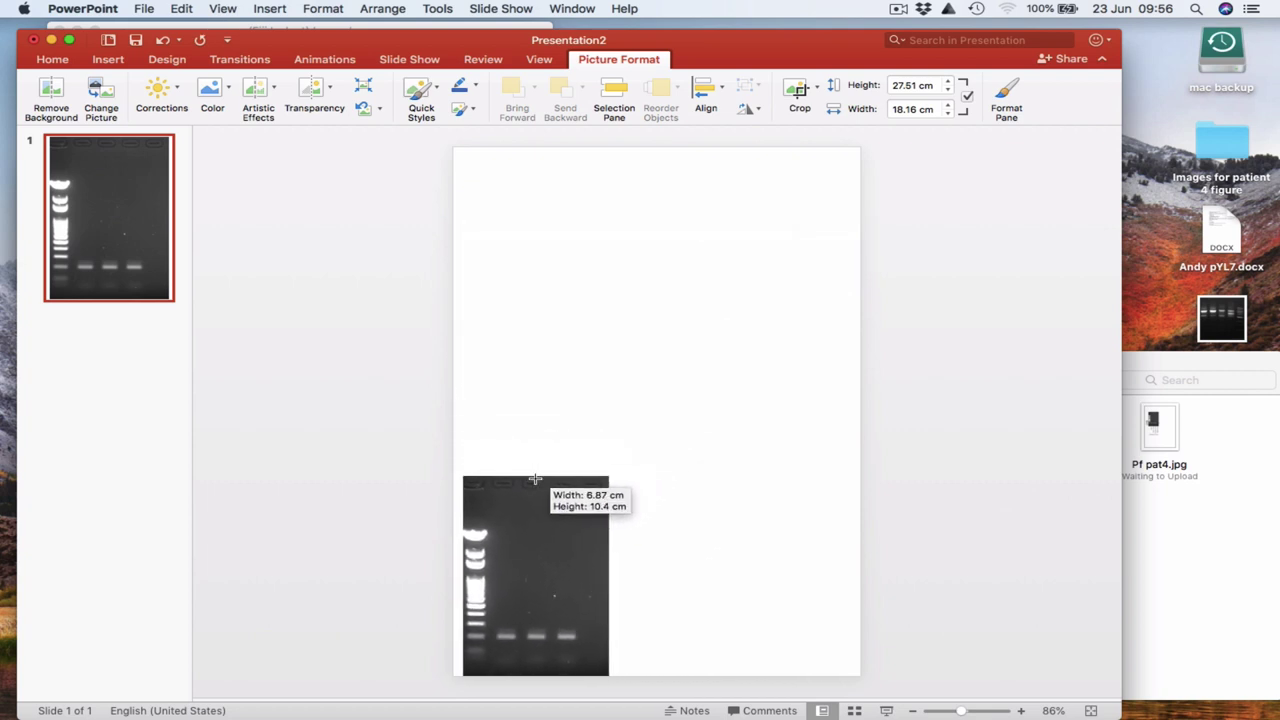
left_click_drag(535, 479, 565, 463)
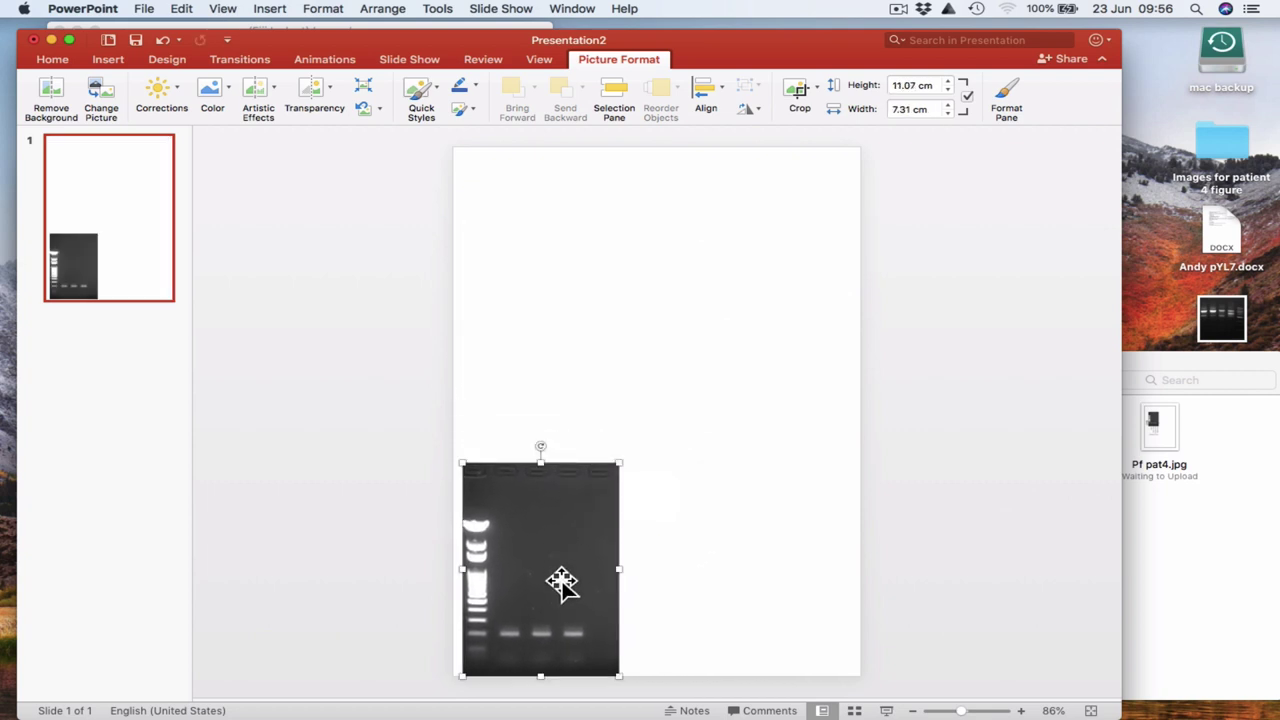
left_click_drag(562, 583, 637, 297)
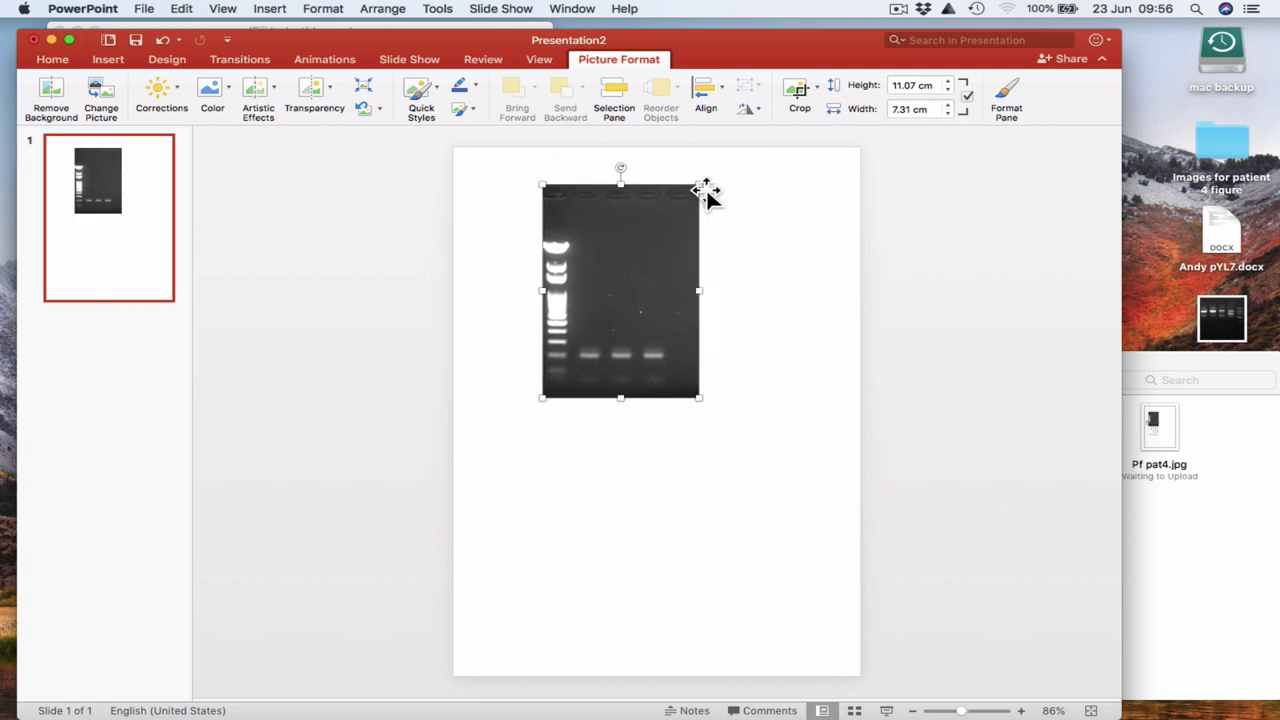
left_click_drag(711, 194, 685, 204)
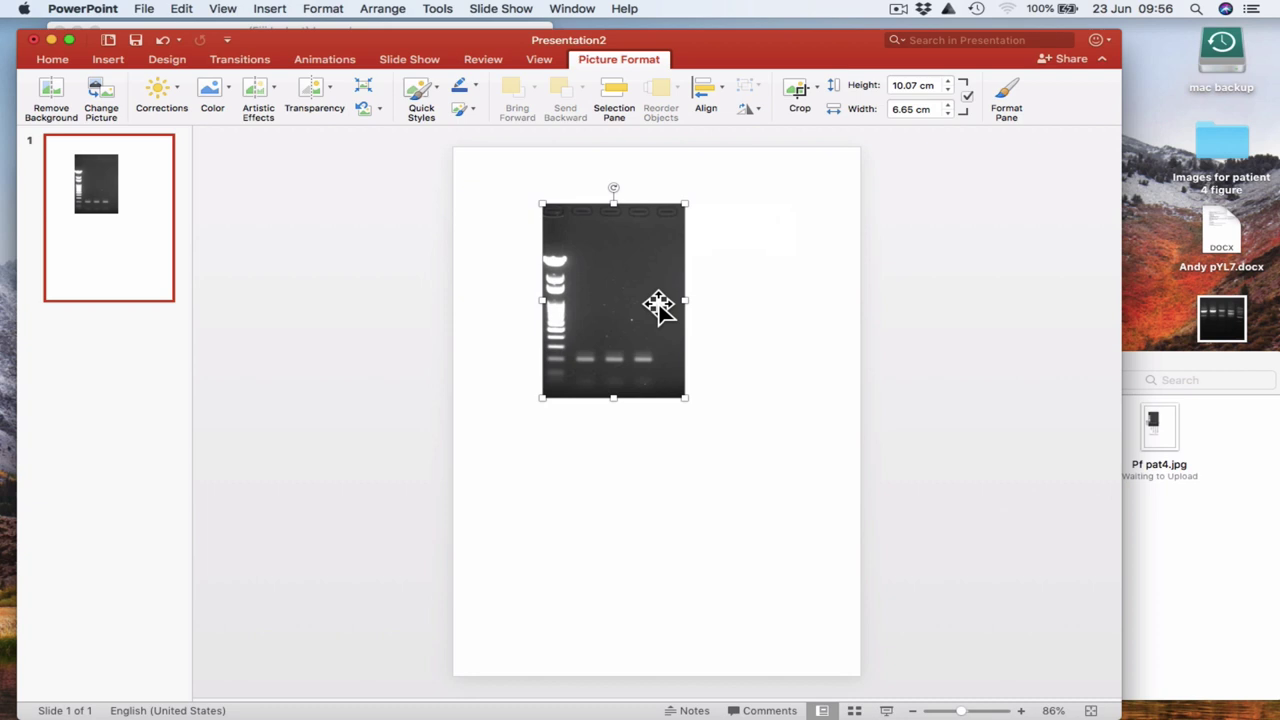
left_click_drag(658, 306, 645, 291)
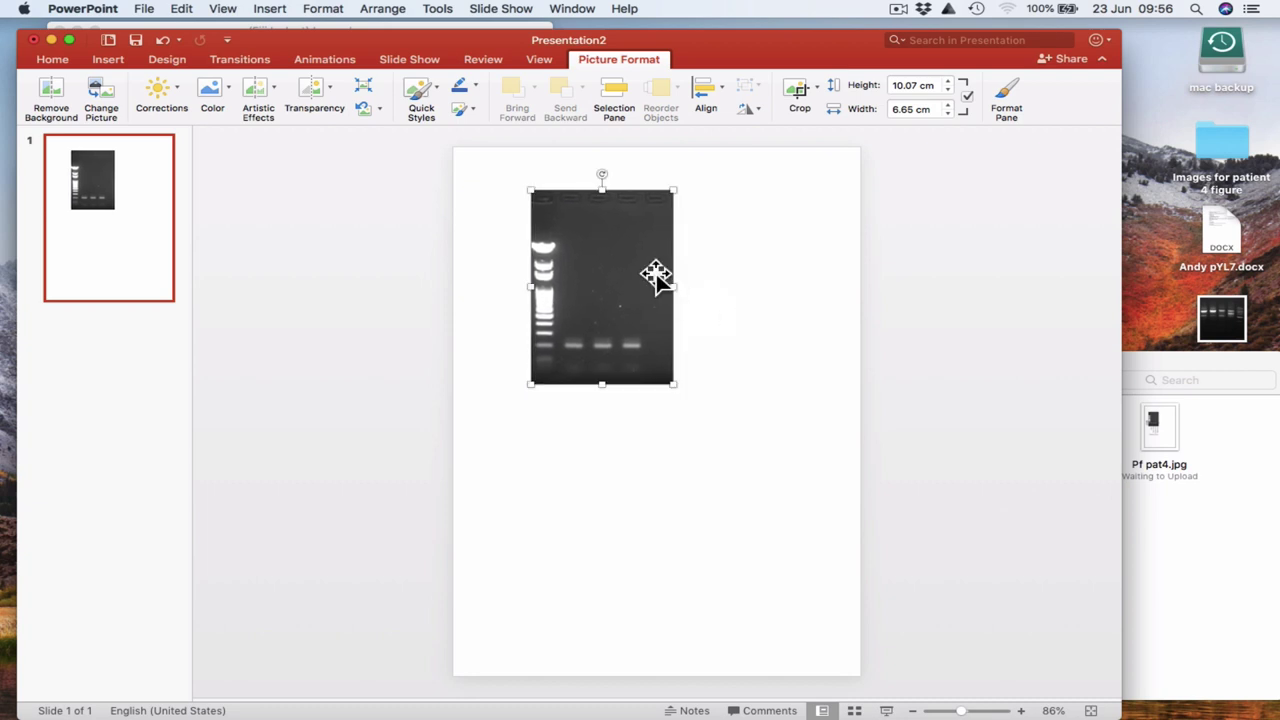
left_click_drag(673, 190, 659, 210)
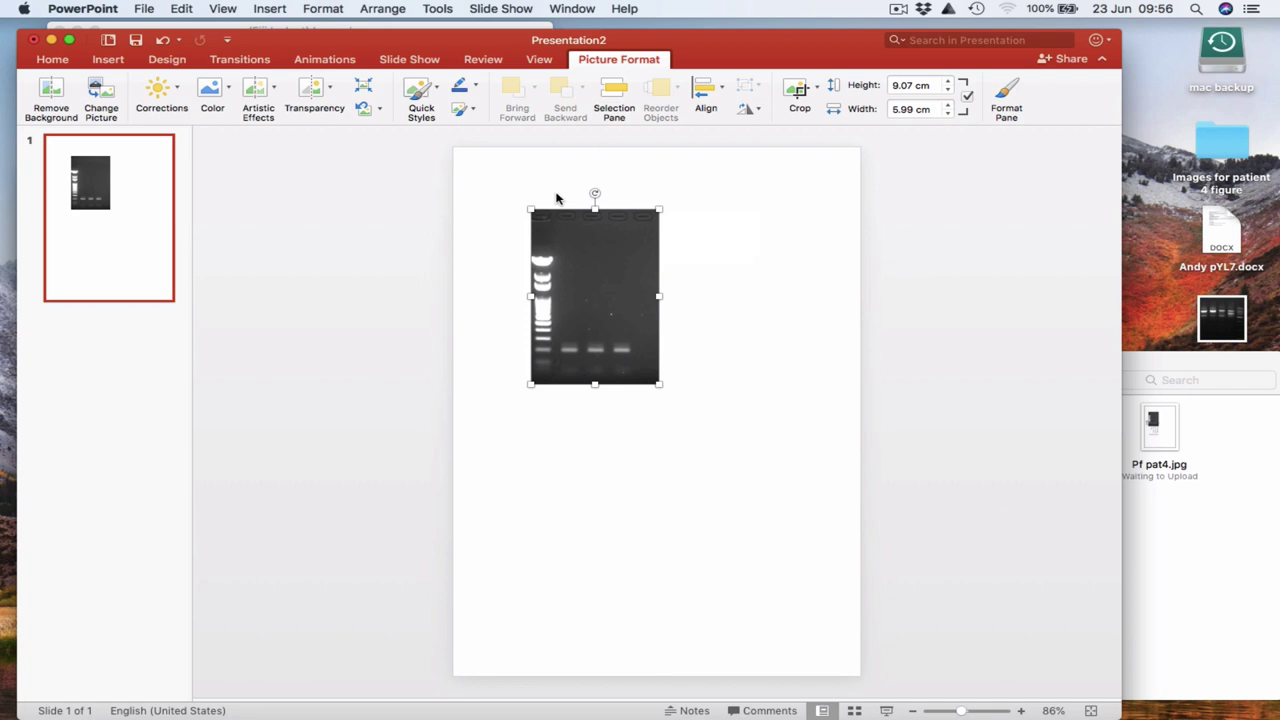
Step: Add a text box reading '1. 2. 3. 4' above the gel, spaced over each lane
left_click(554, 195)
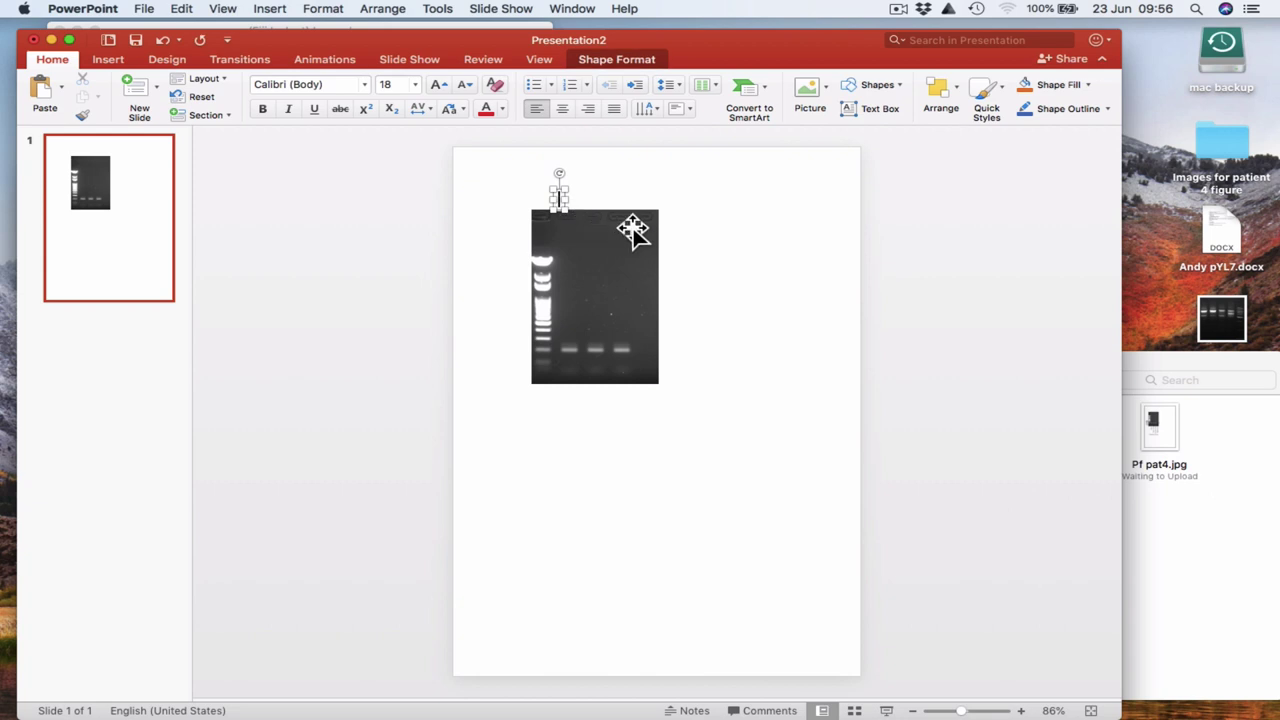
type("1.   2.   3.   4")
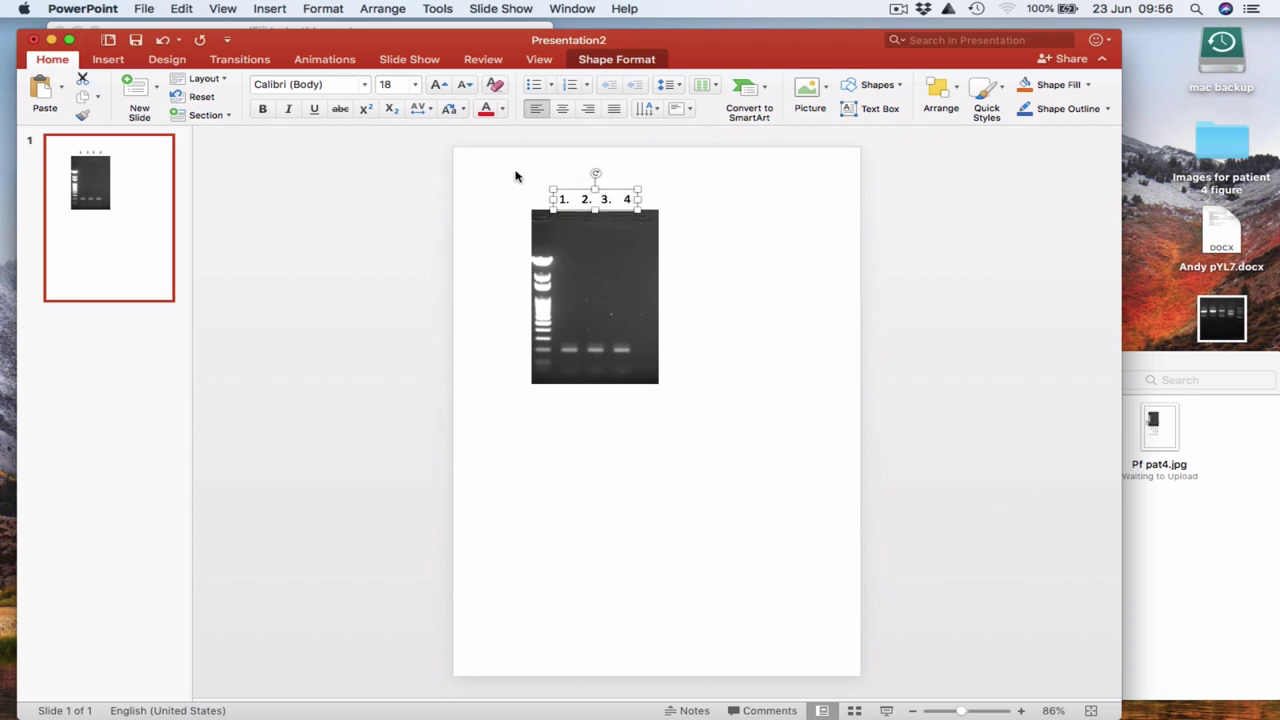
key("Right")
key("Right")
key("Right")
key("Right")
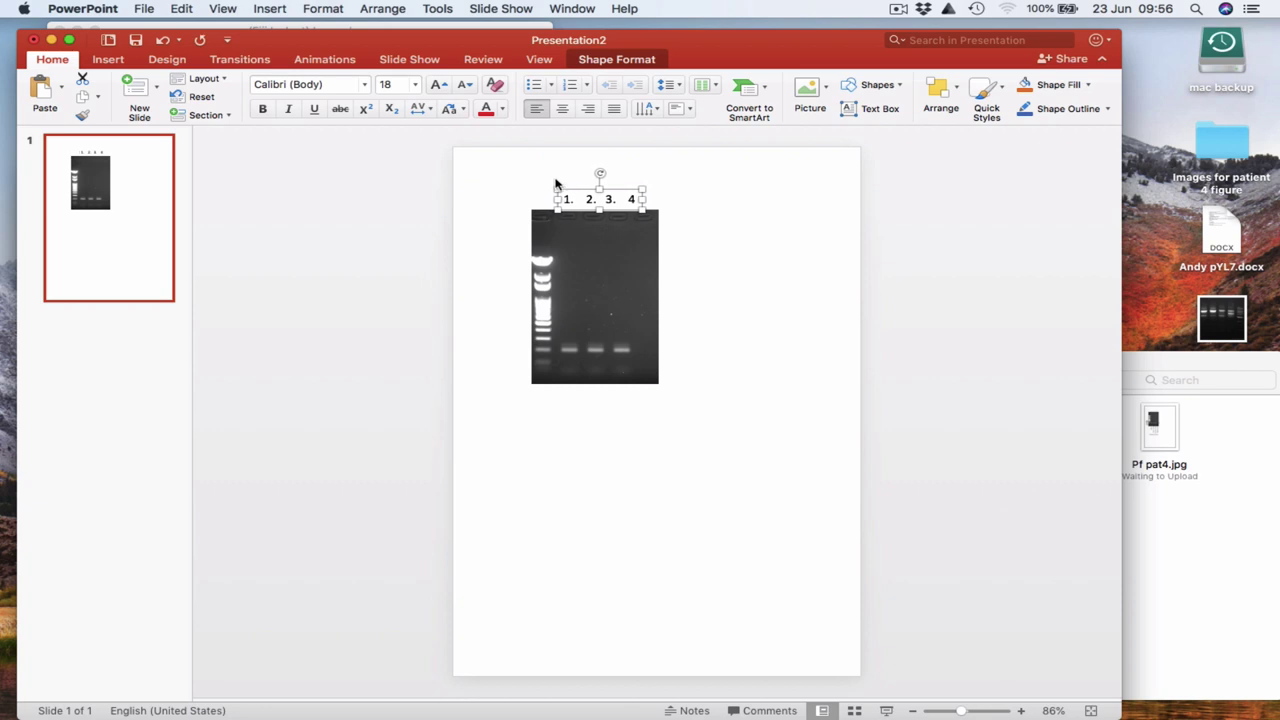
left_click(580, 199)
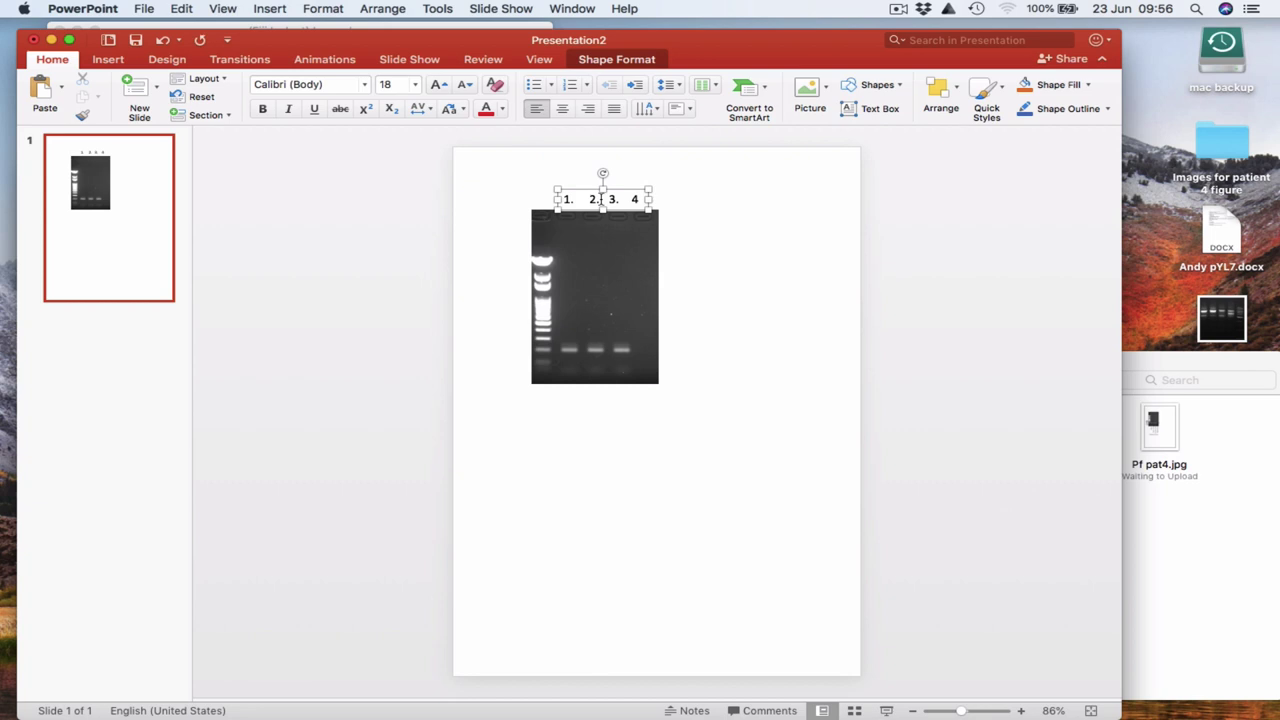
left_click(603, 199)
left_click(633, 200)
left_click(748, 233)
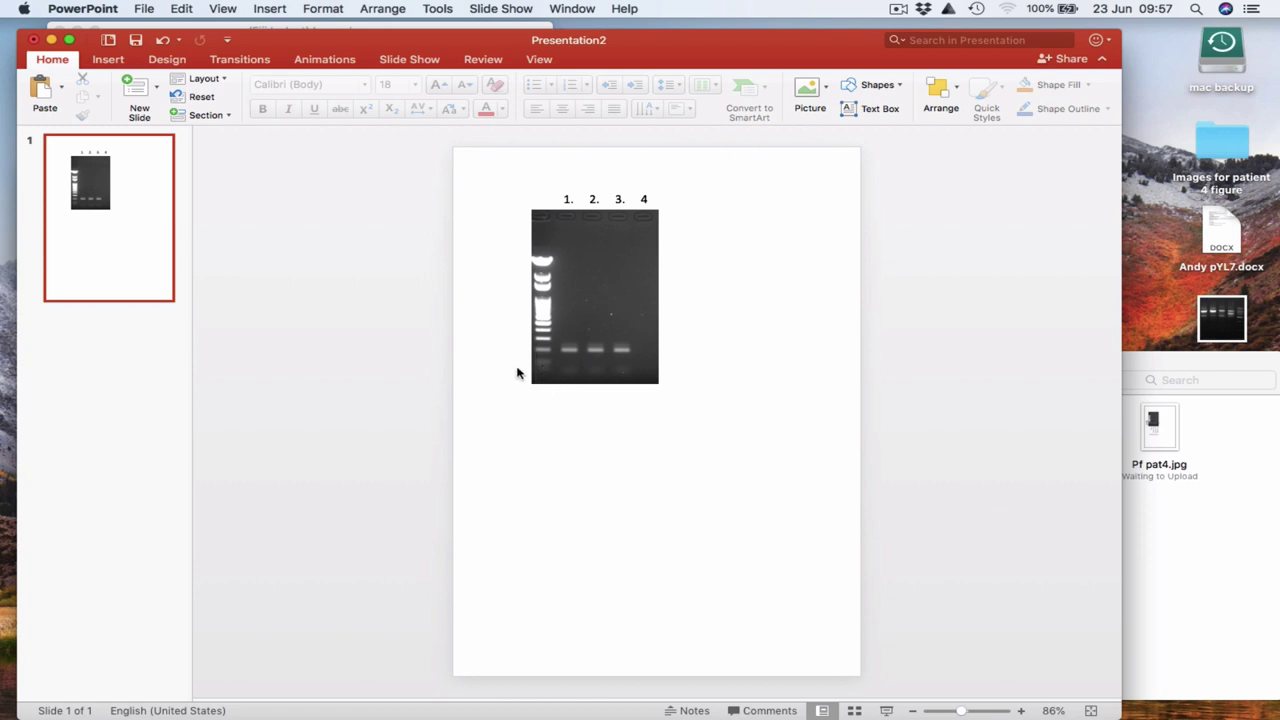
Step: Draw a short horizontal marker tick left of the ladder's lower bands
left_click(971, 711)
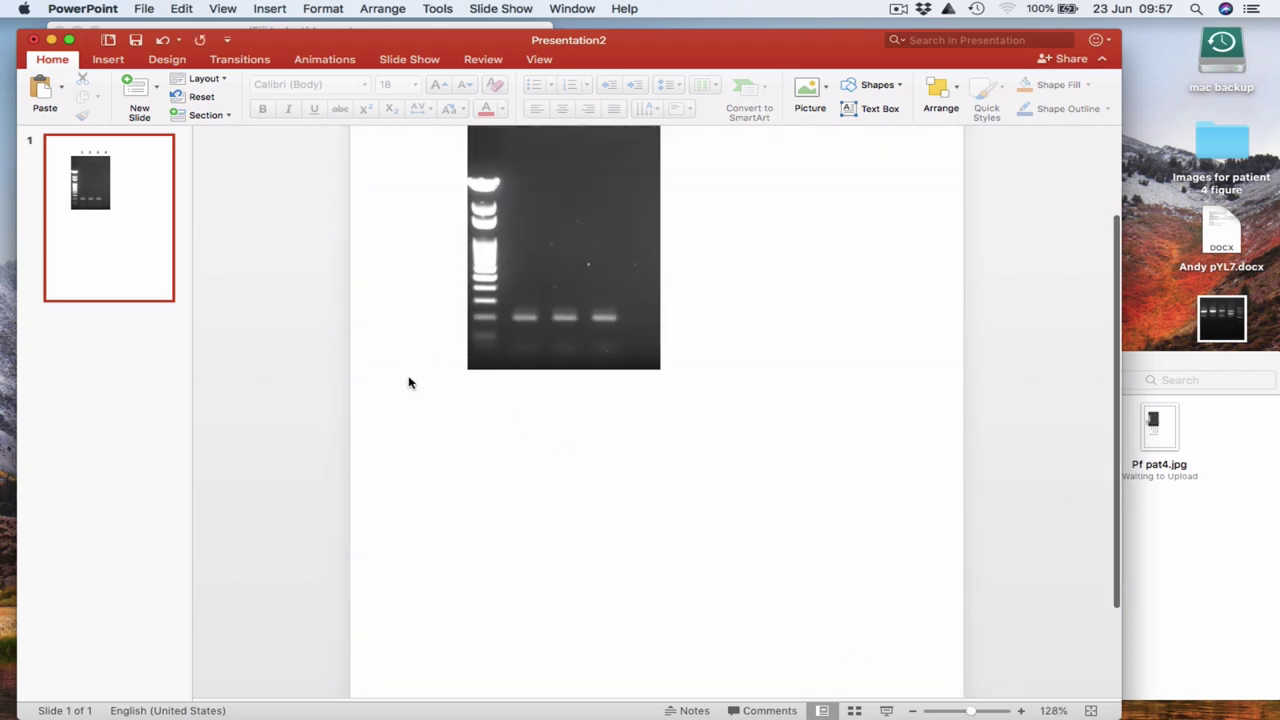
left_click(898, 87)
left_click(880, 131)
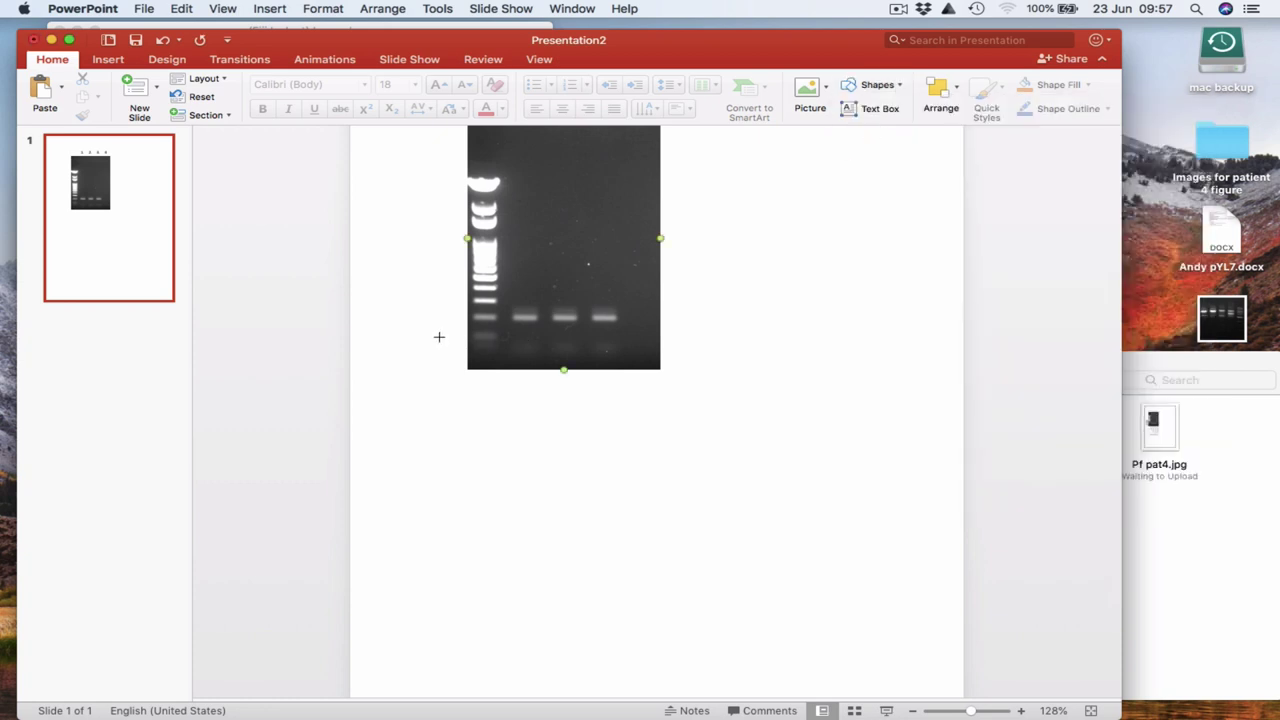
left_click_drag(443, 337, 467, 337)
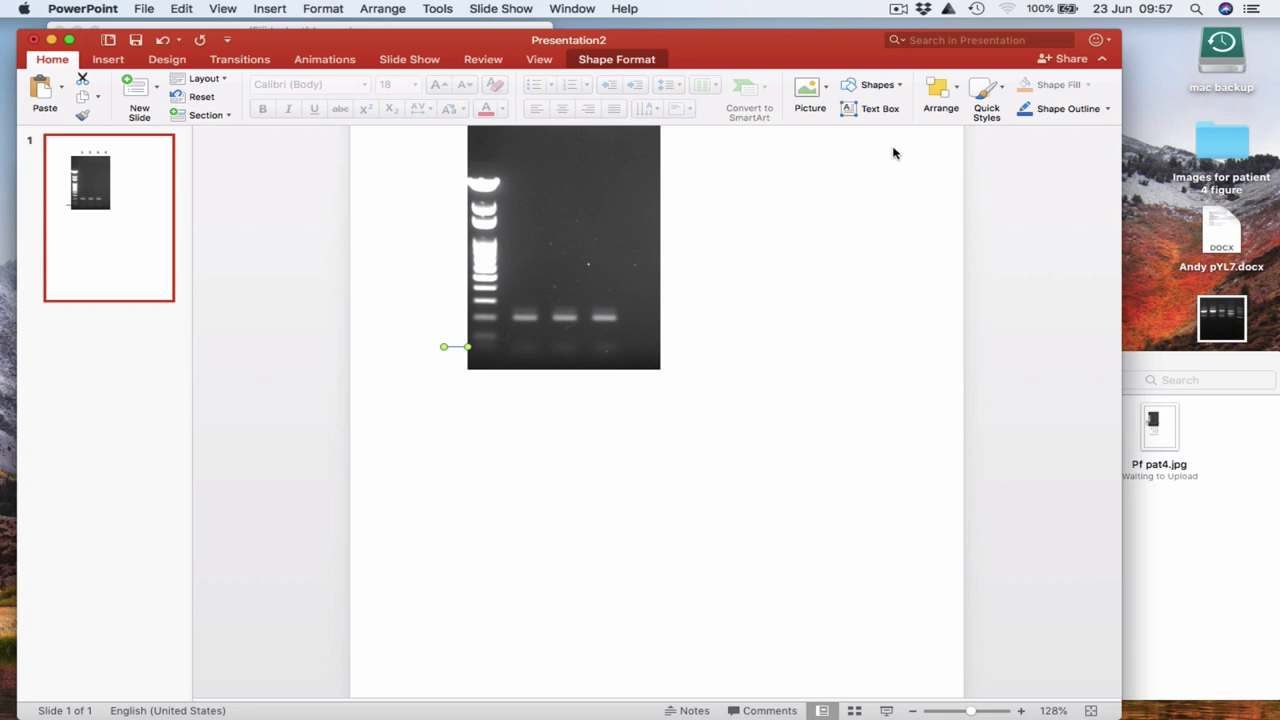
Step: Set the tick line's outline weight to 3 pt
left_click(897, 87)
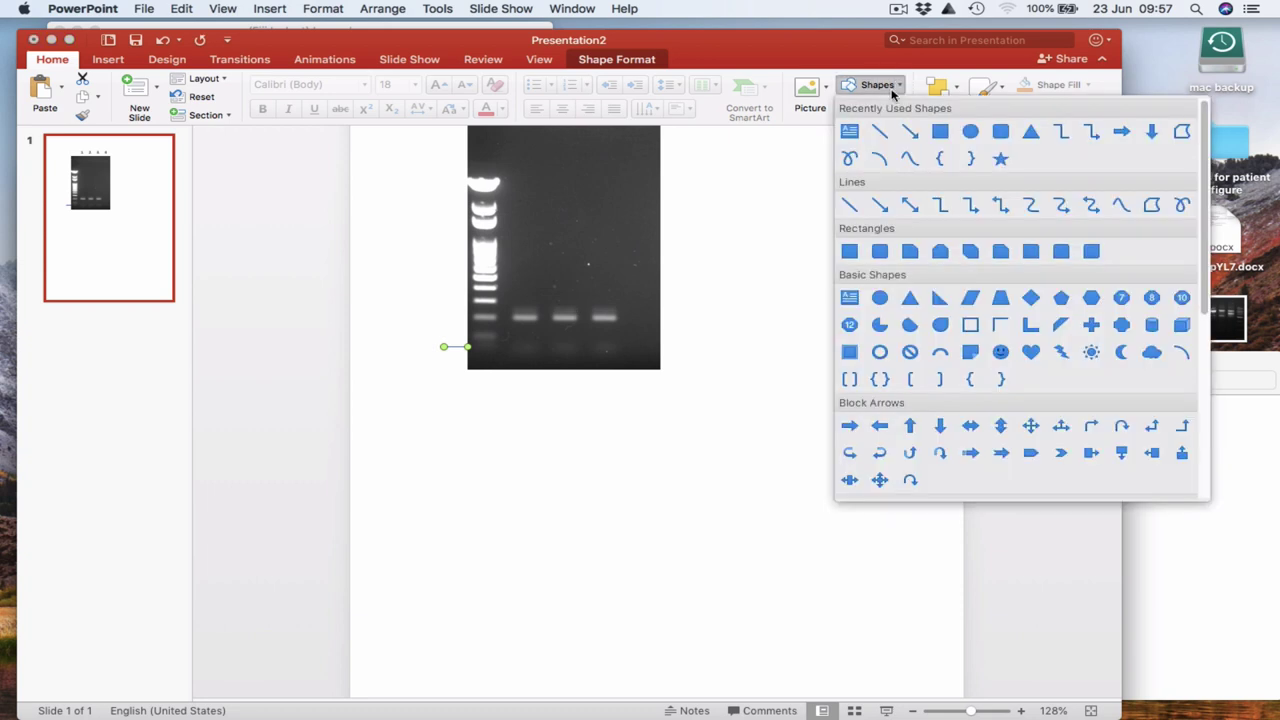
left_click(792, 227)
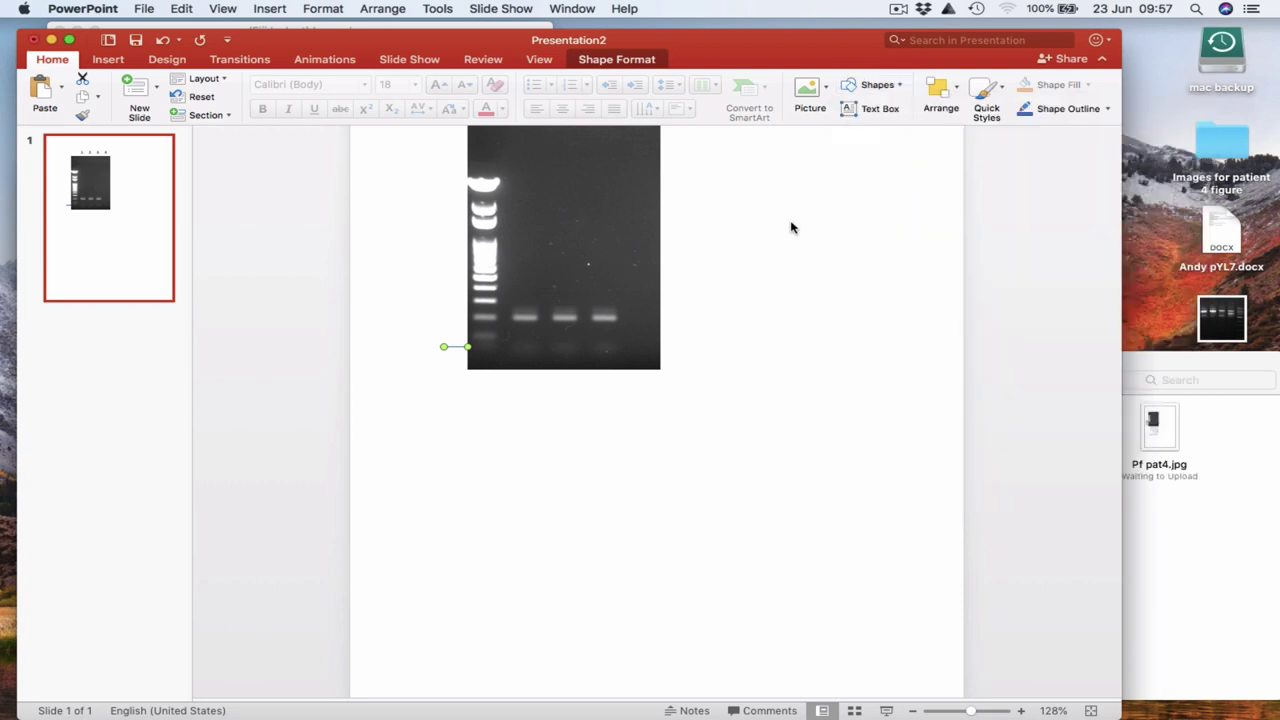
left_click(897, 87)
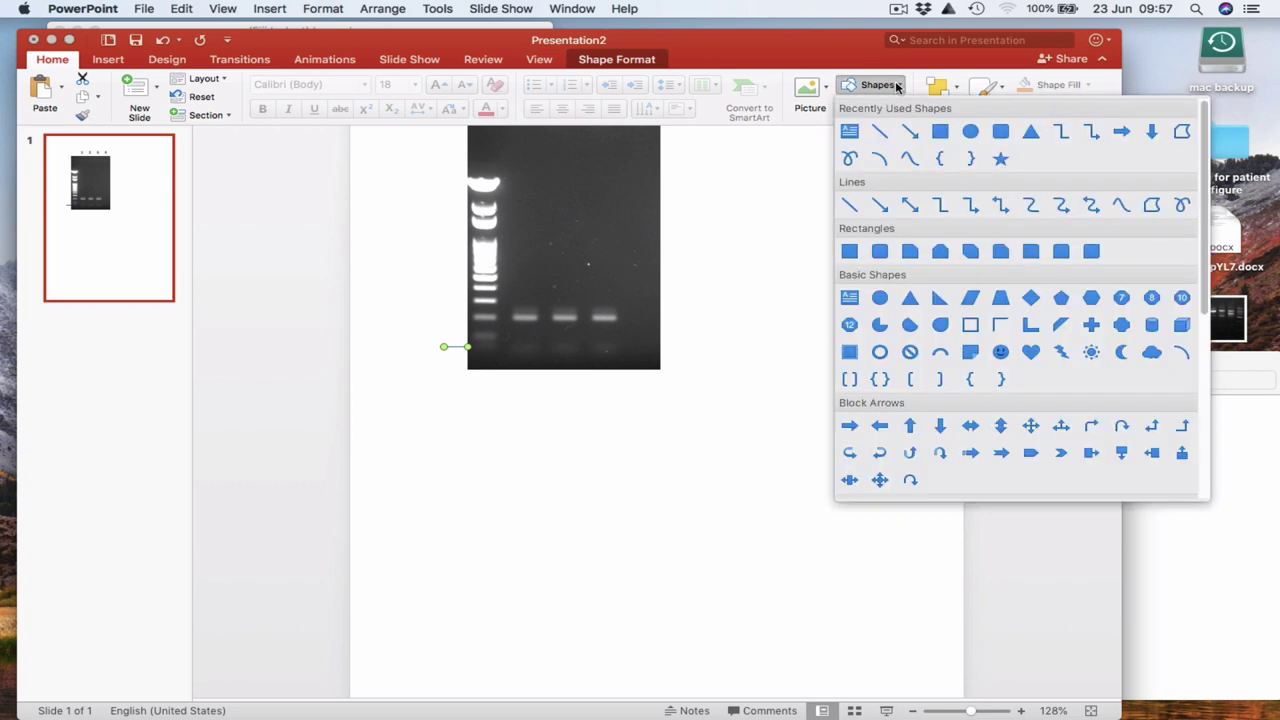
left_click(777, 234)
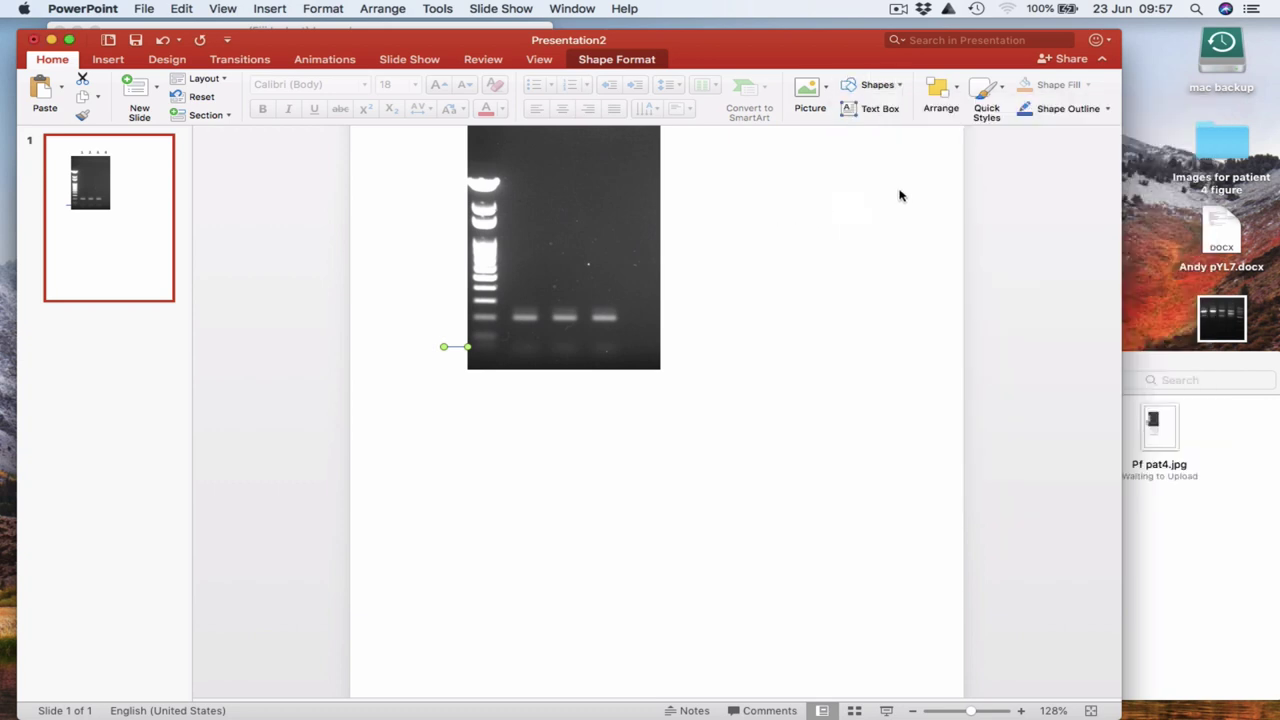
left_click(1108, 112)
mouse_move(1070, 340)
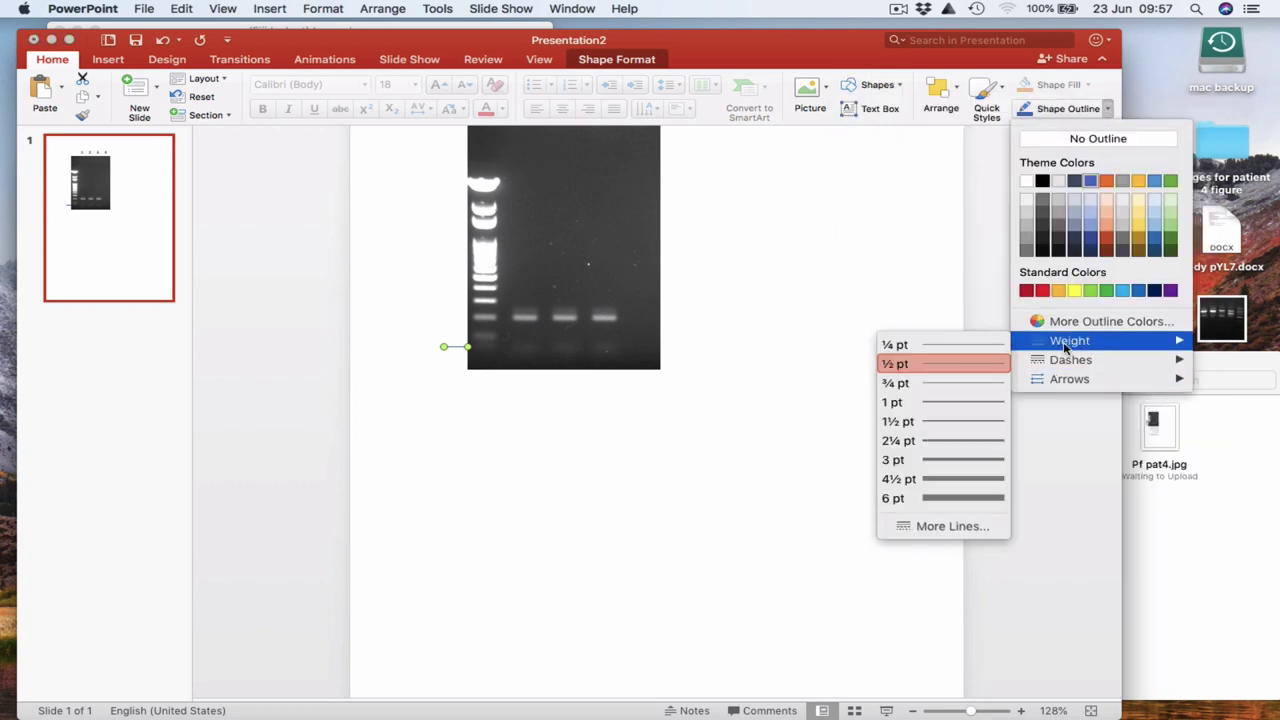
left_click(926, 461)
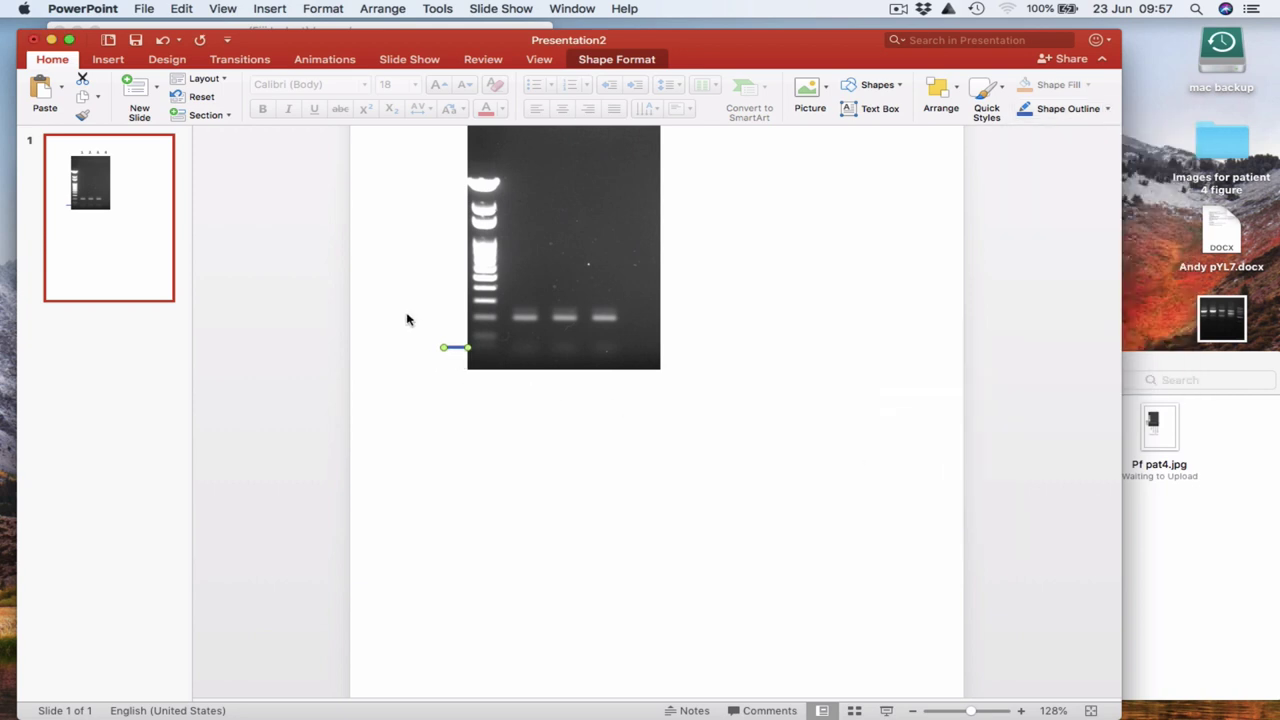
Step: Copy the tick line and place a duplicate beside a ladder band
key("super+v")
key("BackSpace")
left_click(455, 346)
left_click(181, 8)
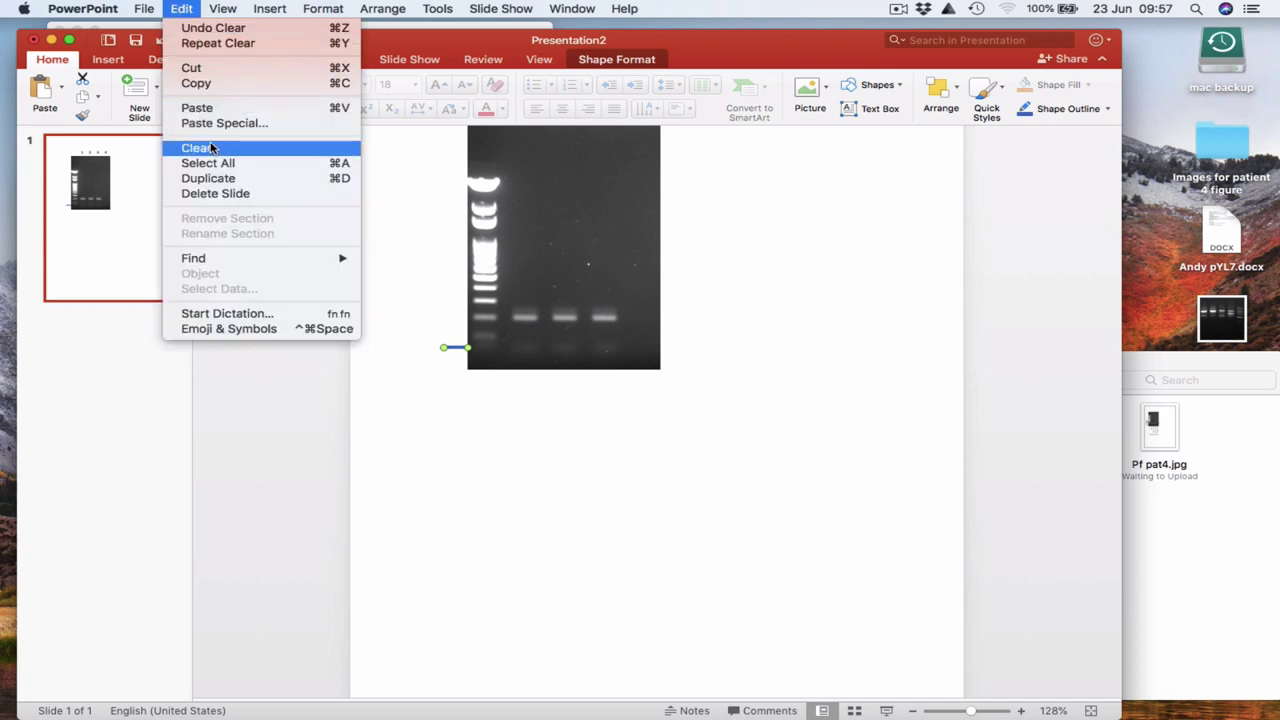
left_click(201, 84)
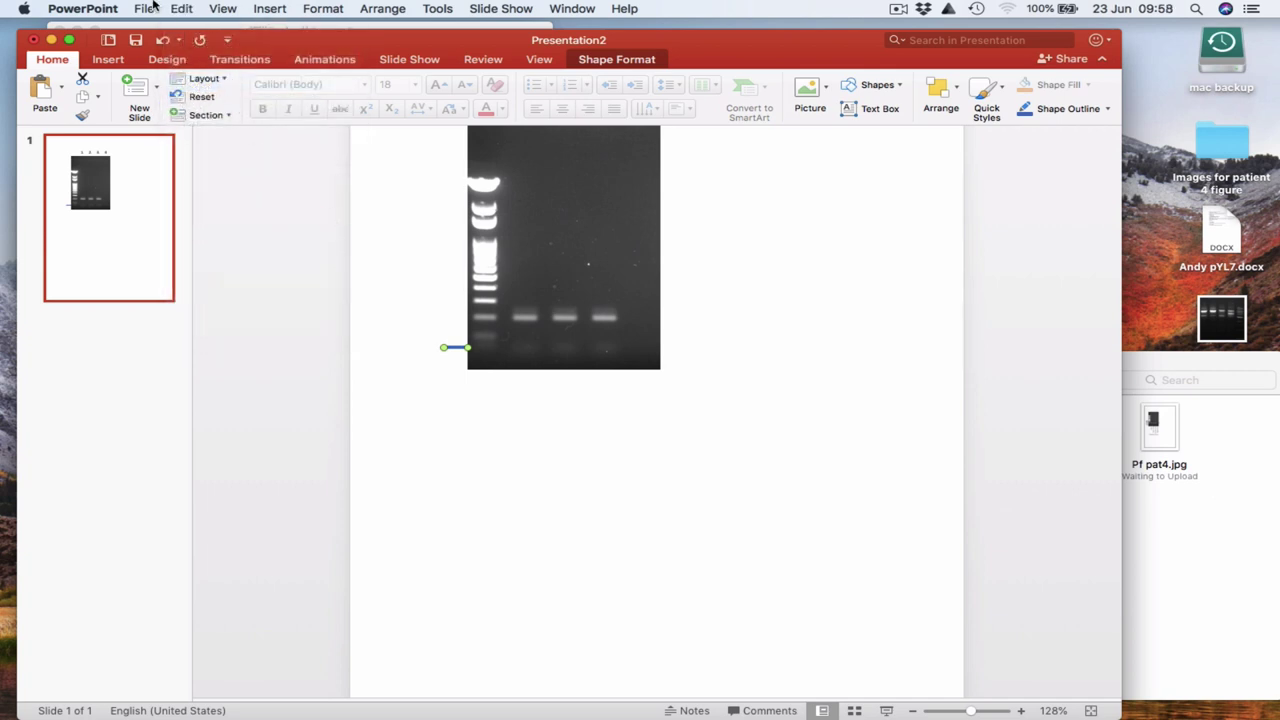
left_click(171, 7)
left_click(210, 106)
left_click_drag(487, 378, 462, 340)
Step: Paste more tick copies and position each beside a ladder band
key("super+v")
left_click_drag(476, 358, 466, 324)
key("super+z")
left_click_drag(485, 342, 480, 312)
key("super+z")
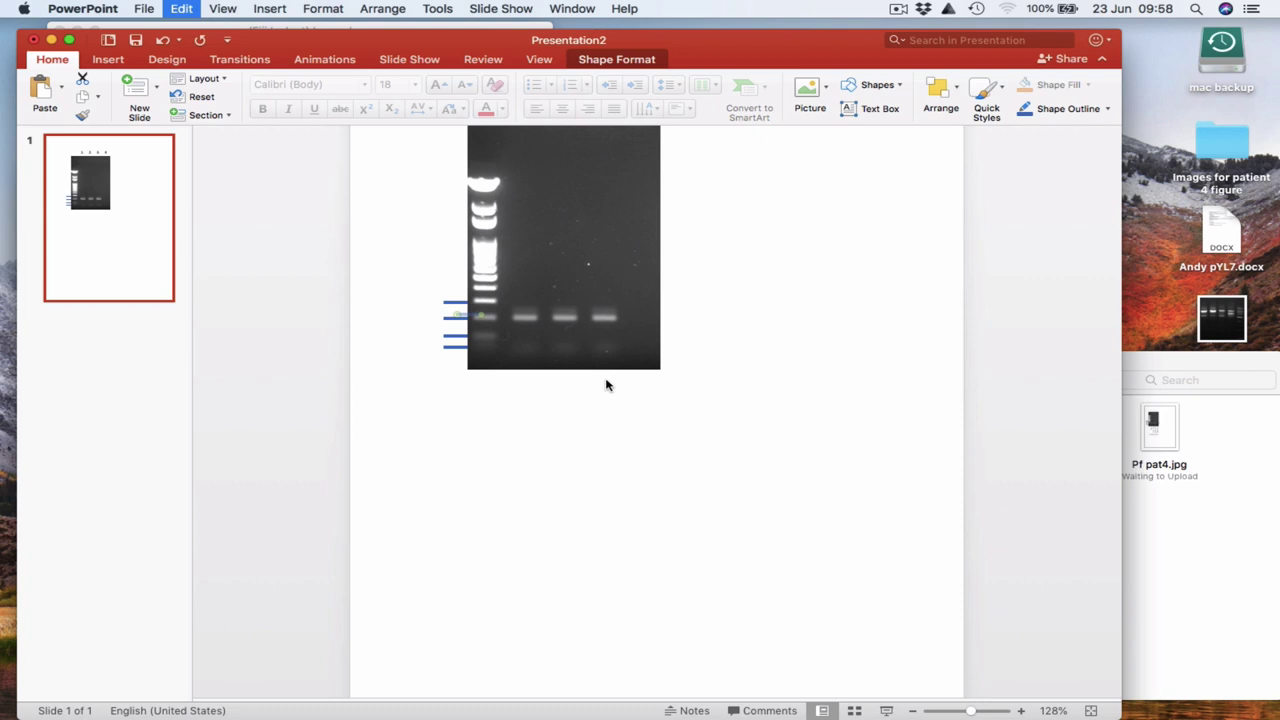
left_click_drag(481, 321, 492, 370)
left_click(401, 290)
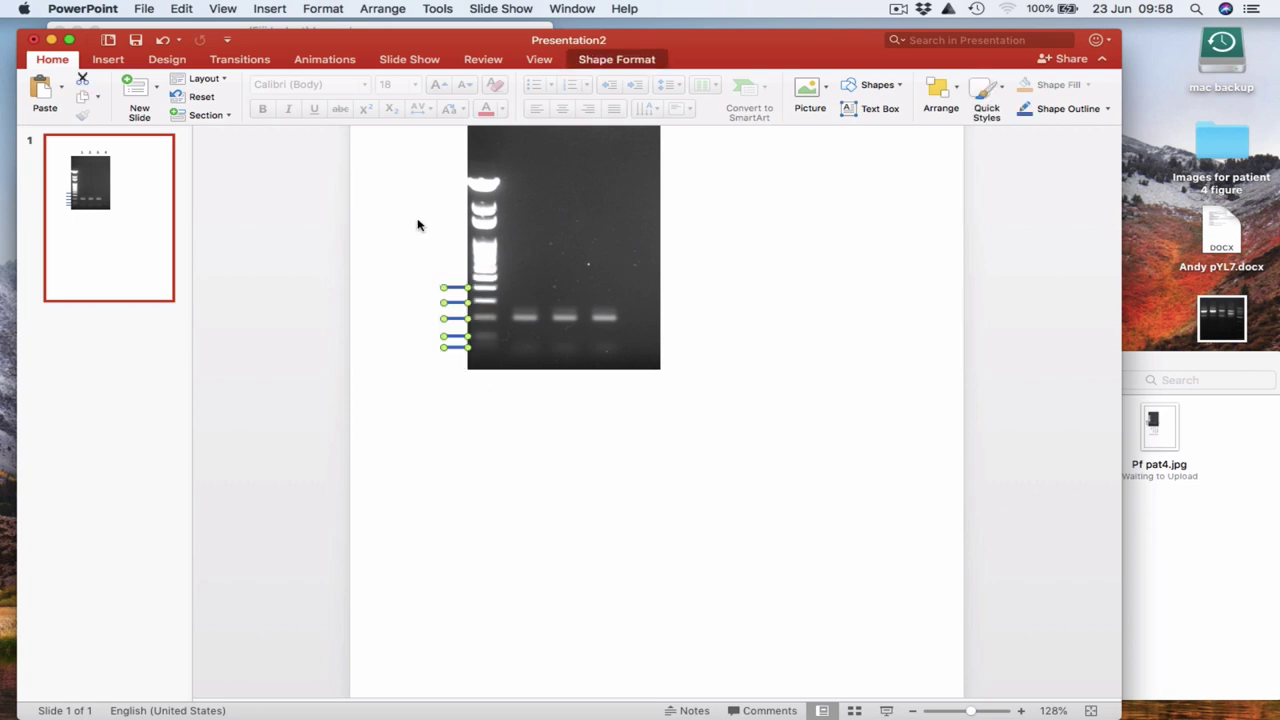
Step: Align the left ends of the five tick lines
left_click(380, 8)
mouse_move(390, 212)
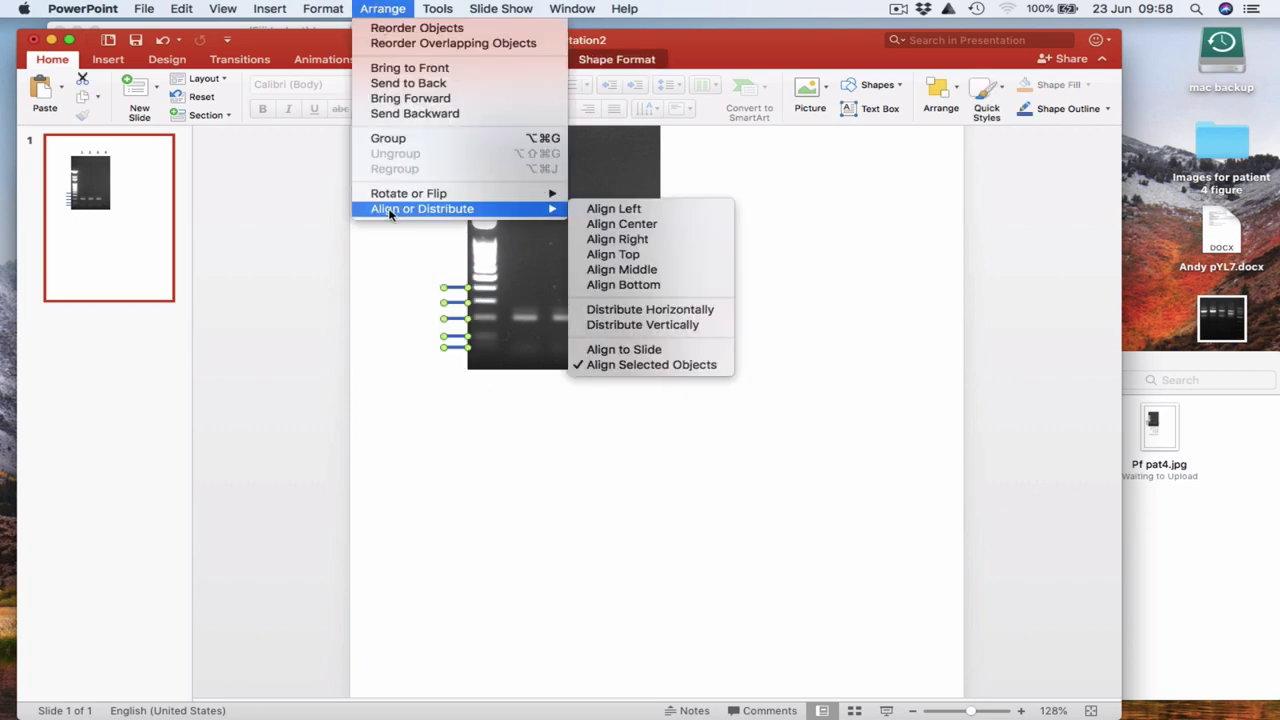
left_click(616, 210)
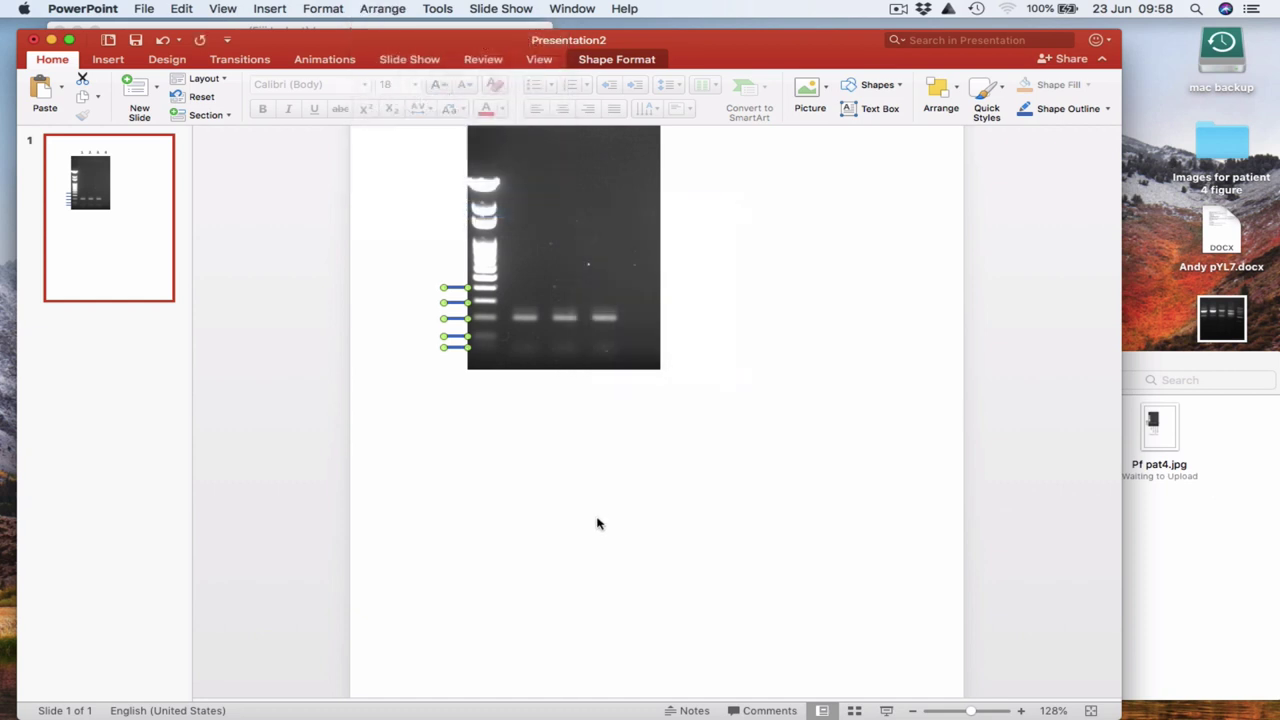
left_click(534, 480)
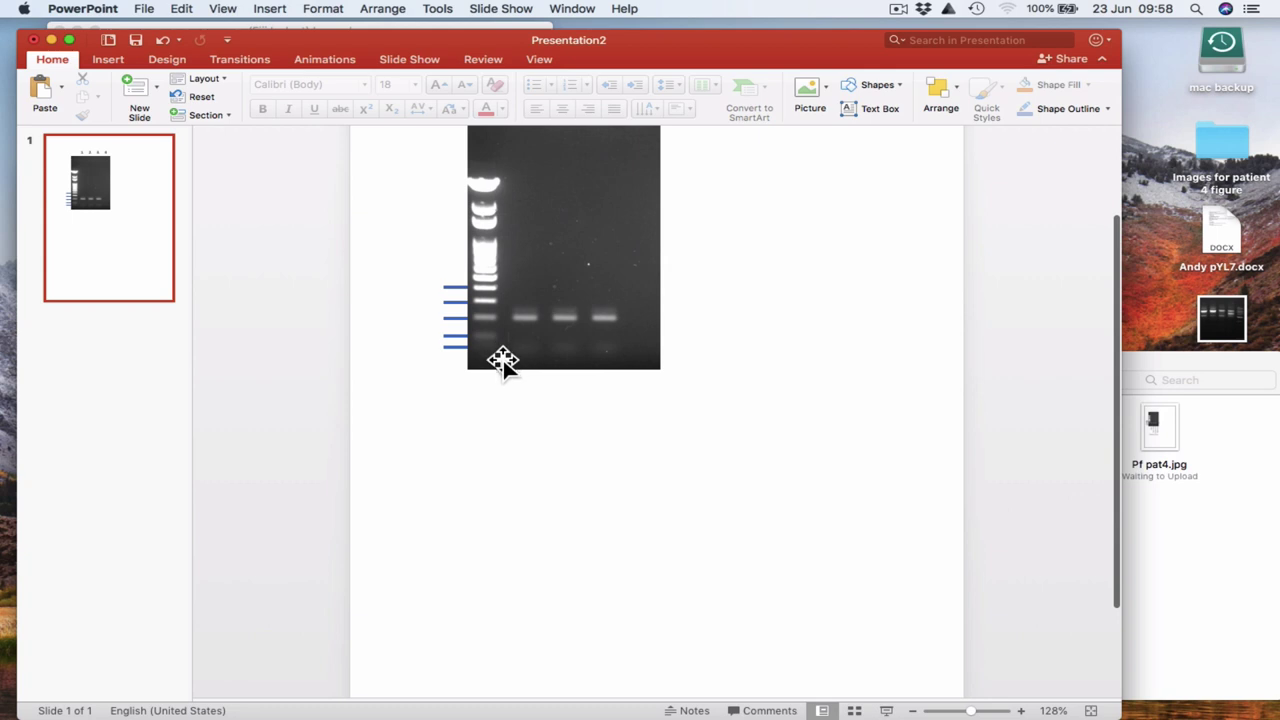
Step: Add size labels 50 and 100 beside the two lowest ladder ticks
left_click(400, 371)
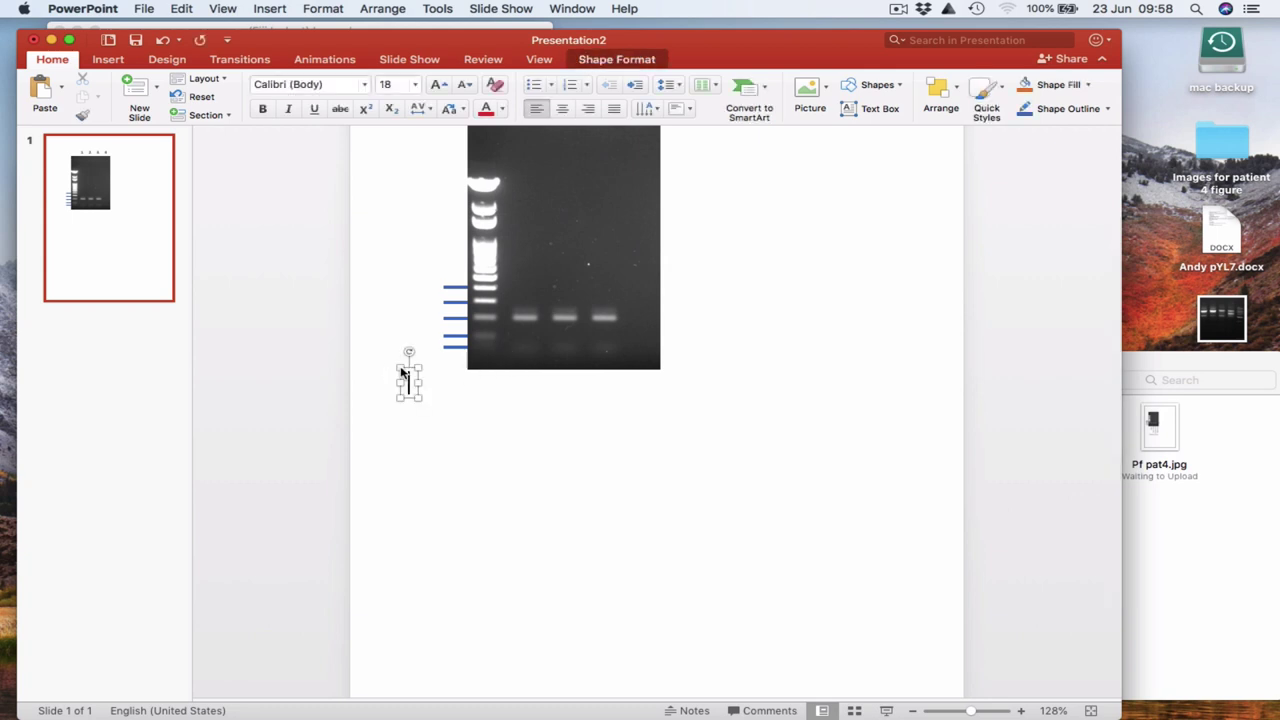
type("50")
left_click_drag(420, 370, 426, 345)
key("Right")
key("Right")
key("Right")
key("Right")
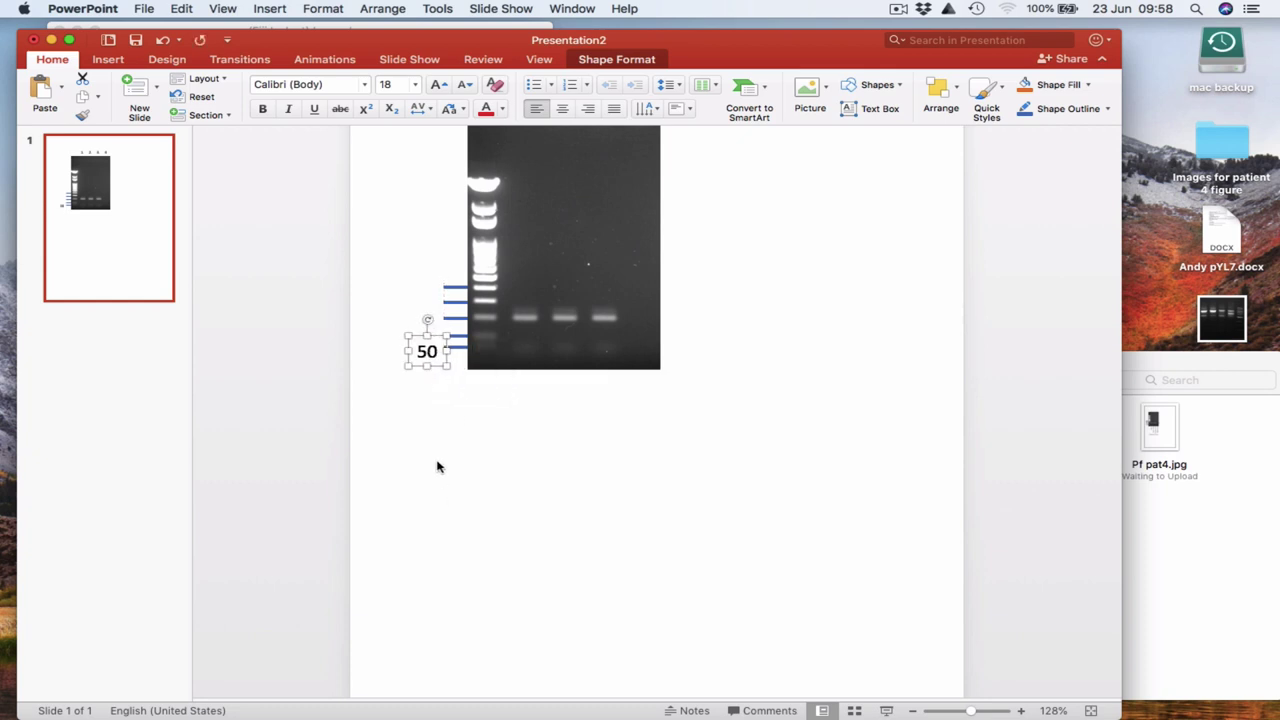
left_click(397, 400)
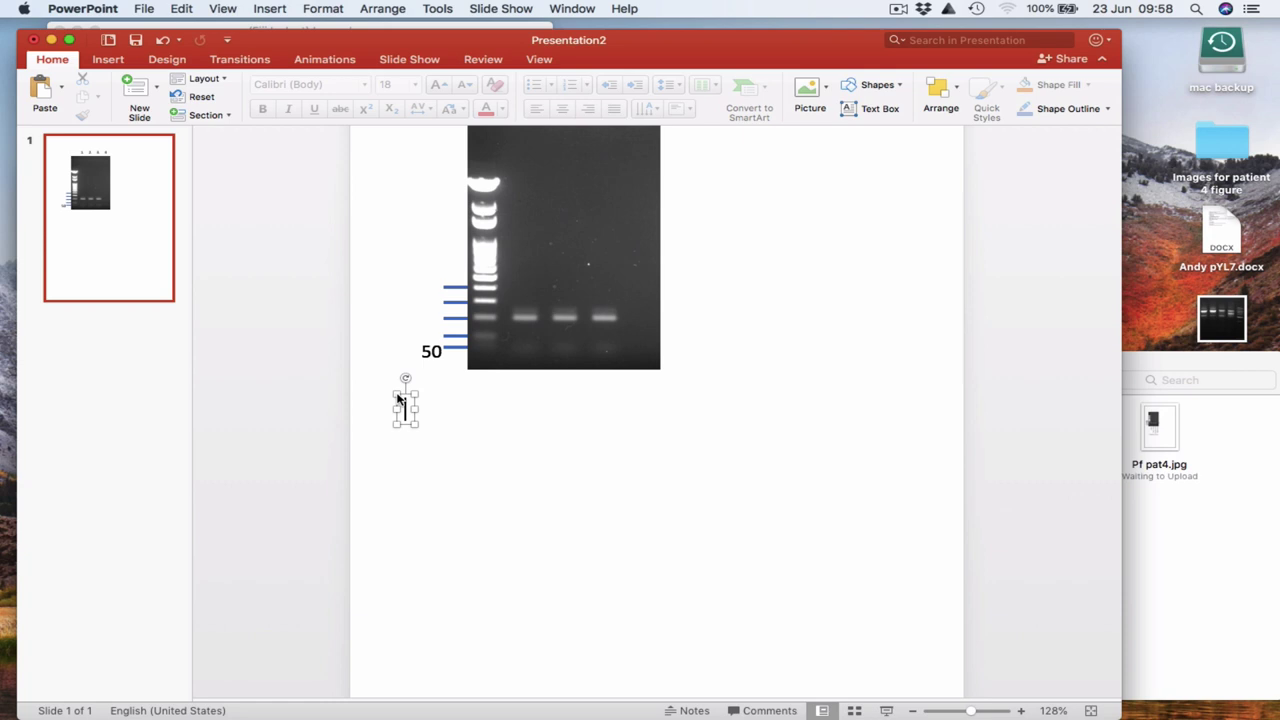
type("100")
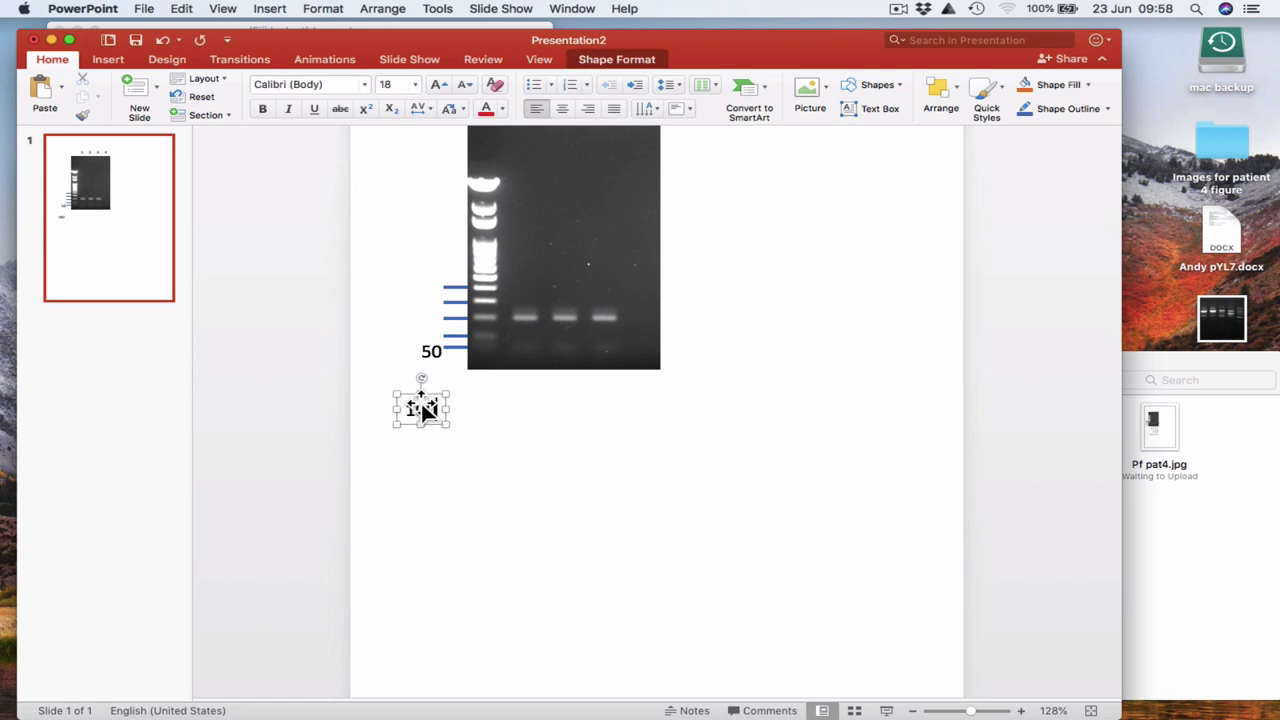
left_click_drag(421, 396, 426, 337)
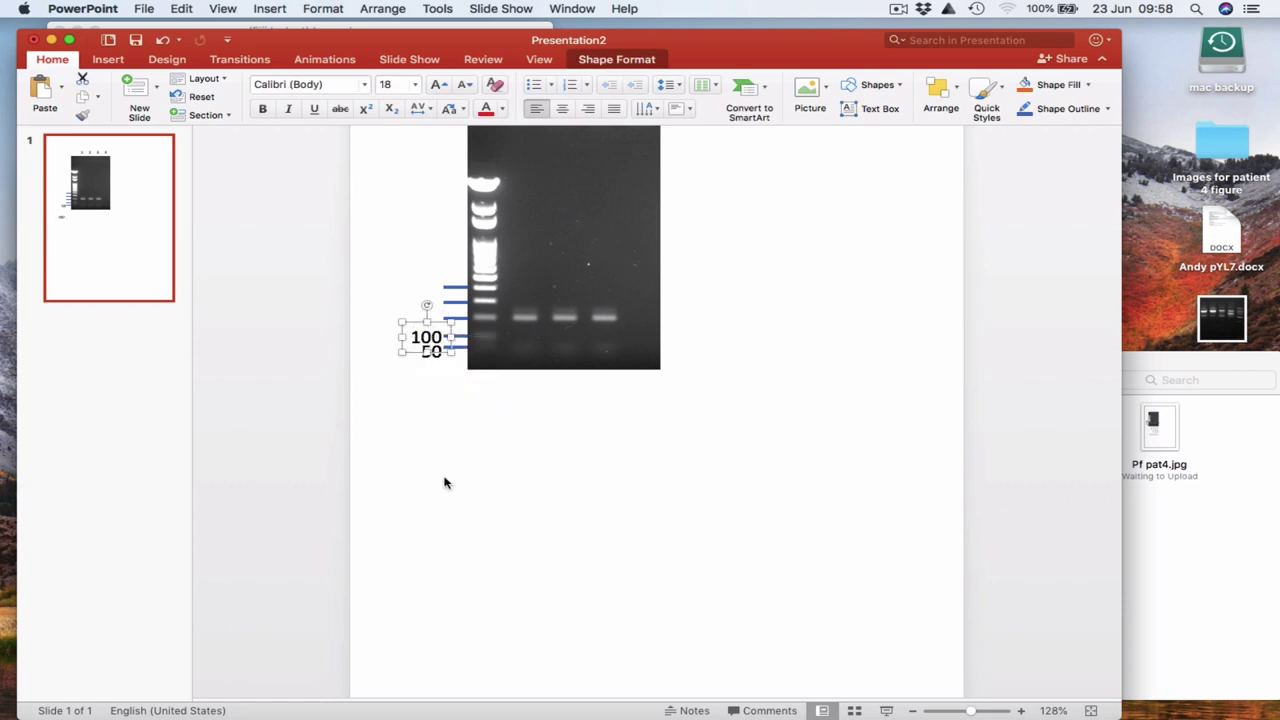
key("Up")
key("Up")
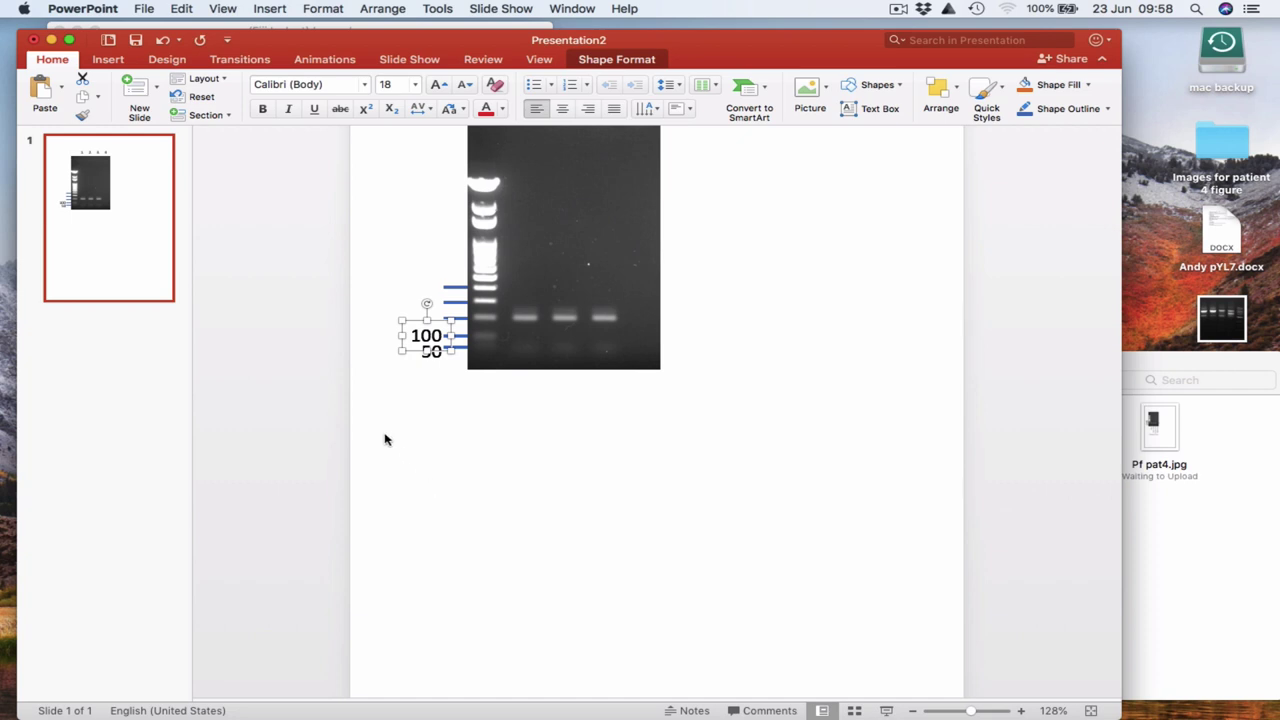
Step: Add size labels 200, 300 and 400 beside their ladder ticks
left_click(394, 397)
type("2000")
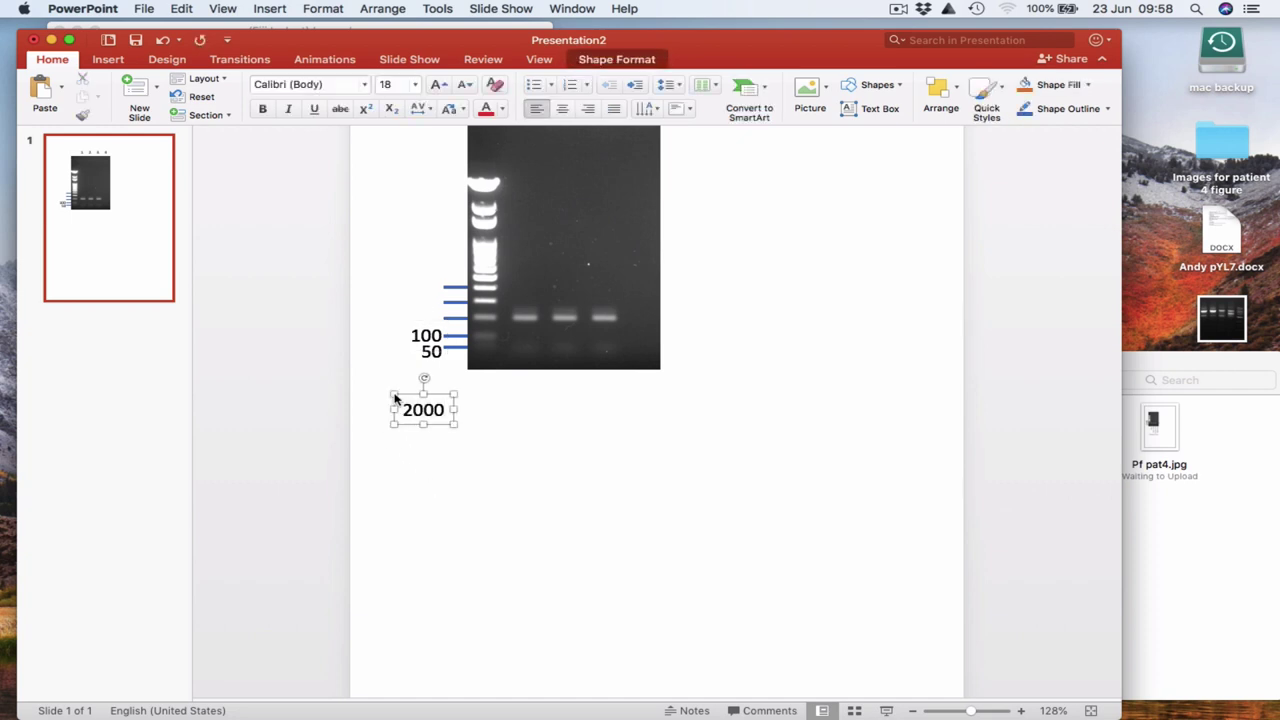
key("BackSpace")
left_click_drag(421, 408, 420, 322)
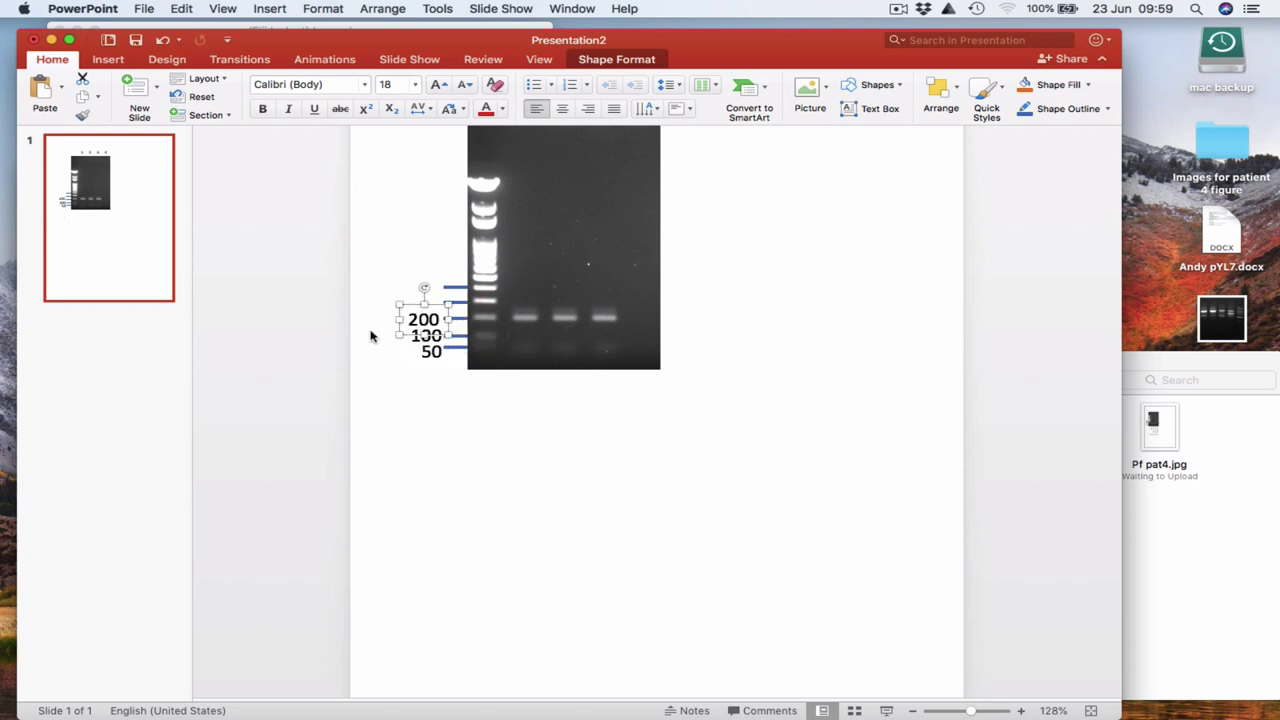
key("Right")
key("Right")
left_click(401, 404)
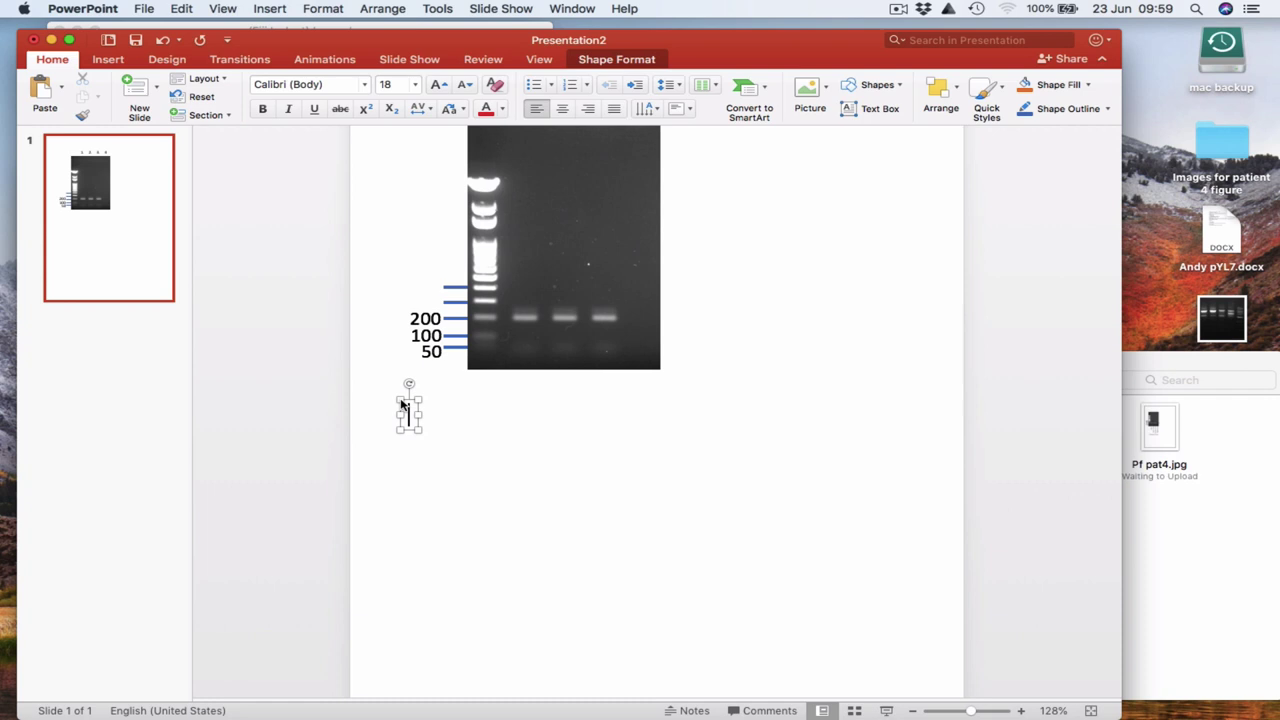
type("3000")
key("BackSpace")
left_click_drag(424, 407, 418, 300)
left_click(418, 461)
type("400")
left_click_drag(449, 472, 421, 288)
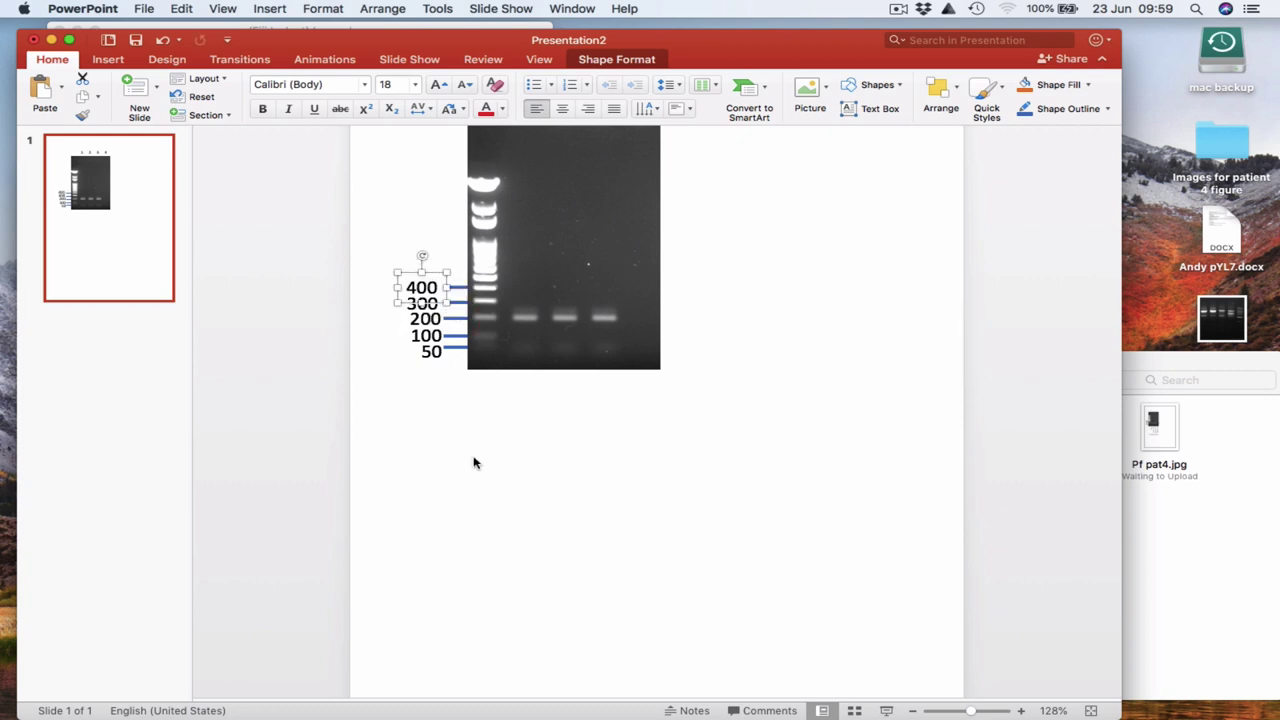
Step: Duplicate the 400 tick as a sixth tick above it and label it 500
left_click(458, 287)
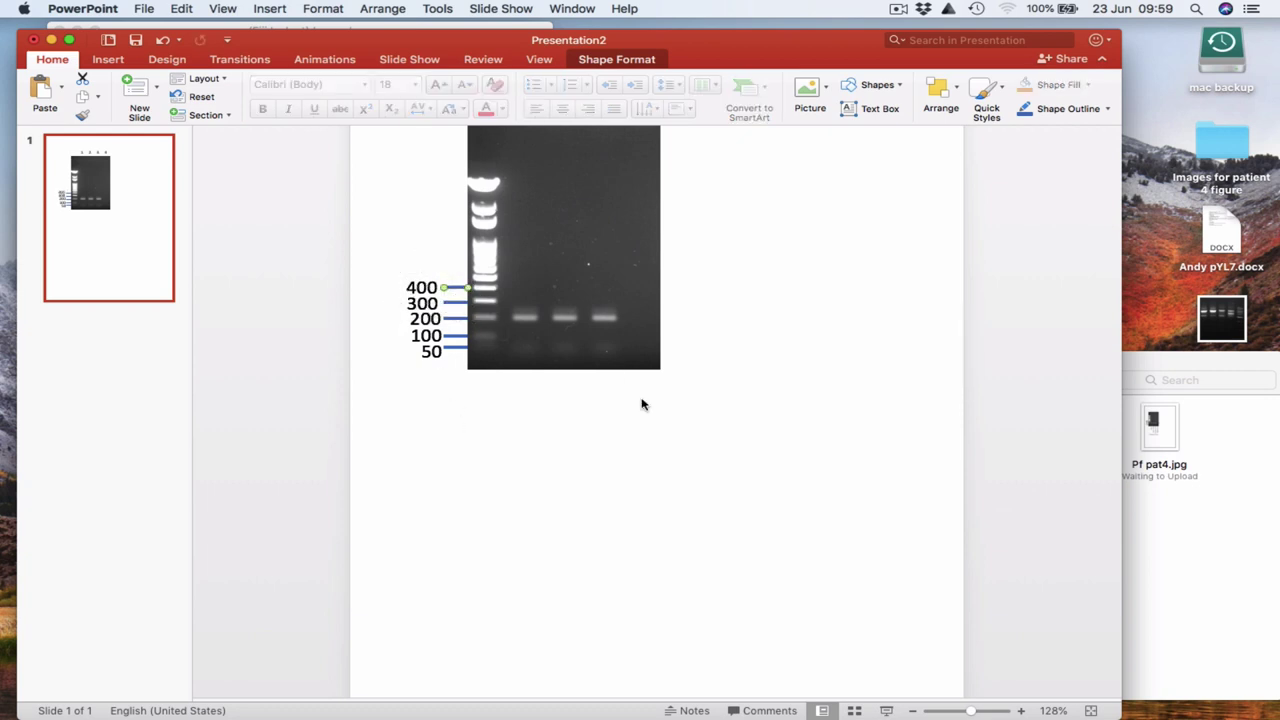
key("super+z")
key("Up")
key("Up")
key("Up")
key("Up")
key("Up")
key("Up")
key("Up")
key("Up")
key("Left")
key("Left")
key("Down")
left_click(394, 437)
type("50")
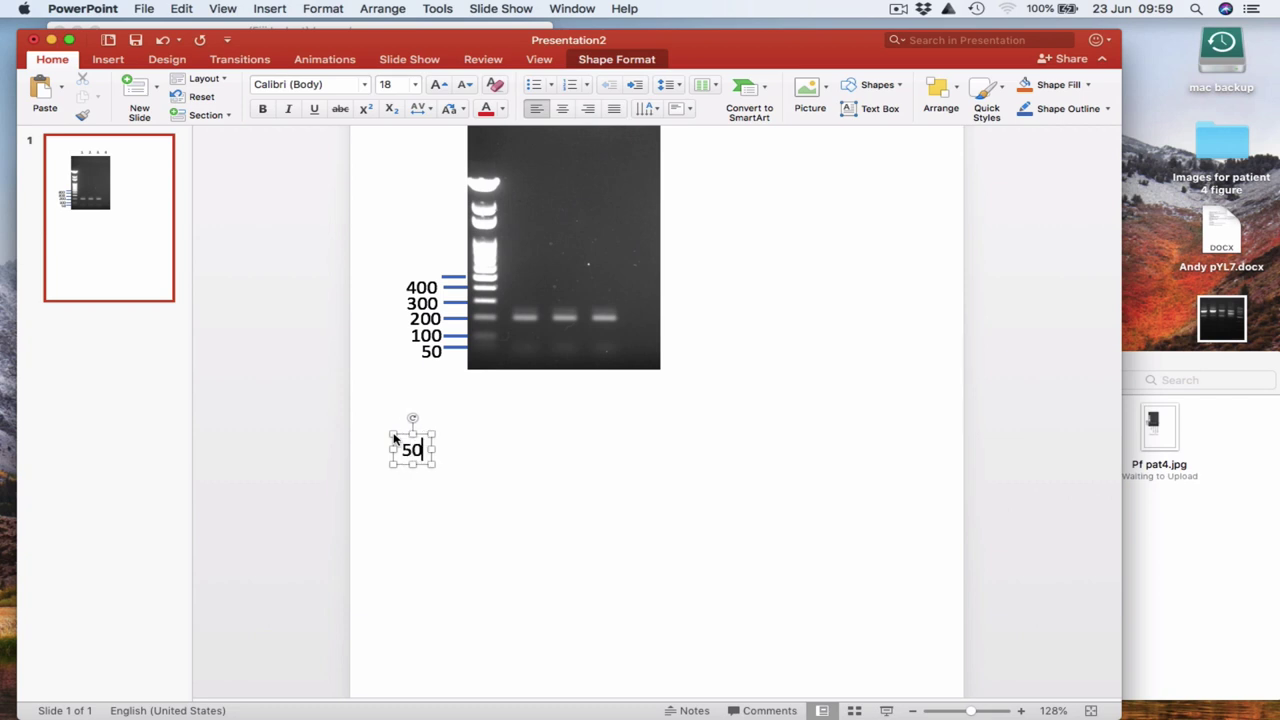
left_click_drag(420, 444, 419, 268)
left_click(363, 314)
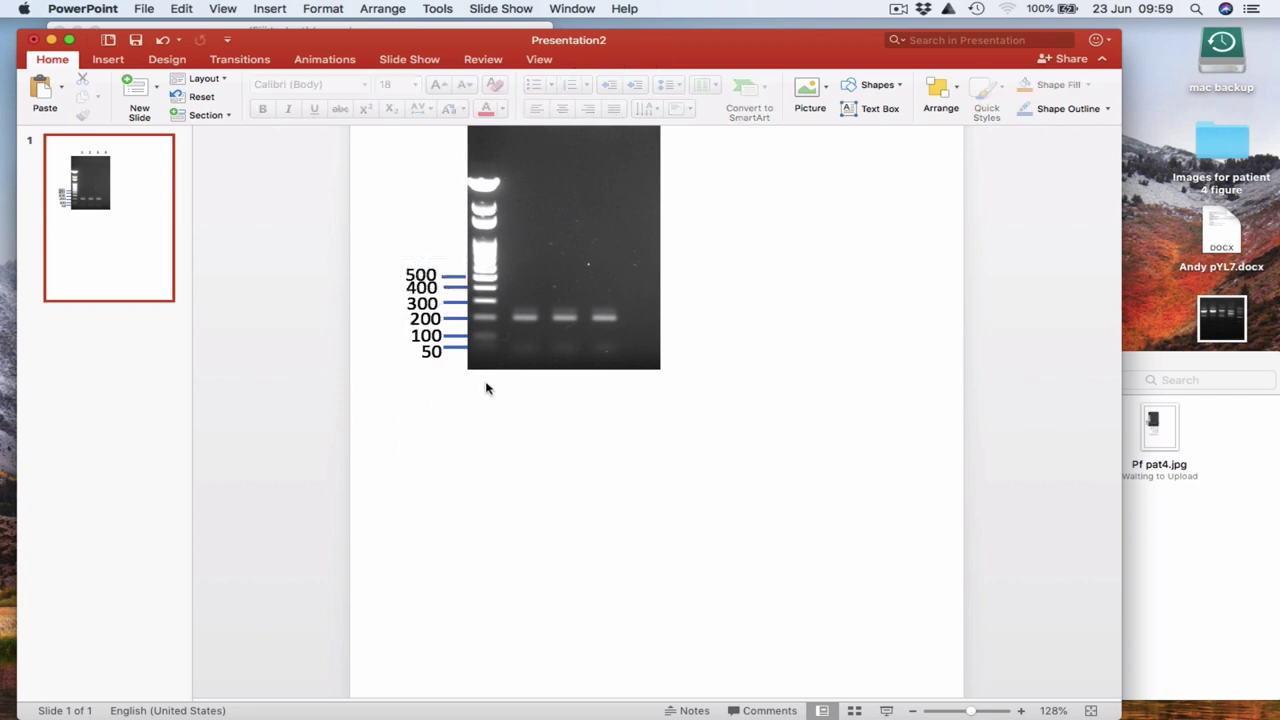
Step: Align the six ladder tick lines on their left ends
left_click_drag(487, 388, 428, 266)
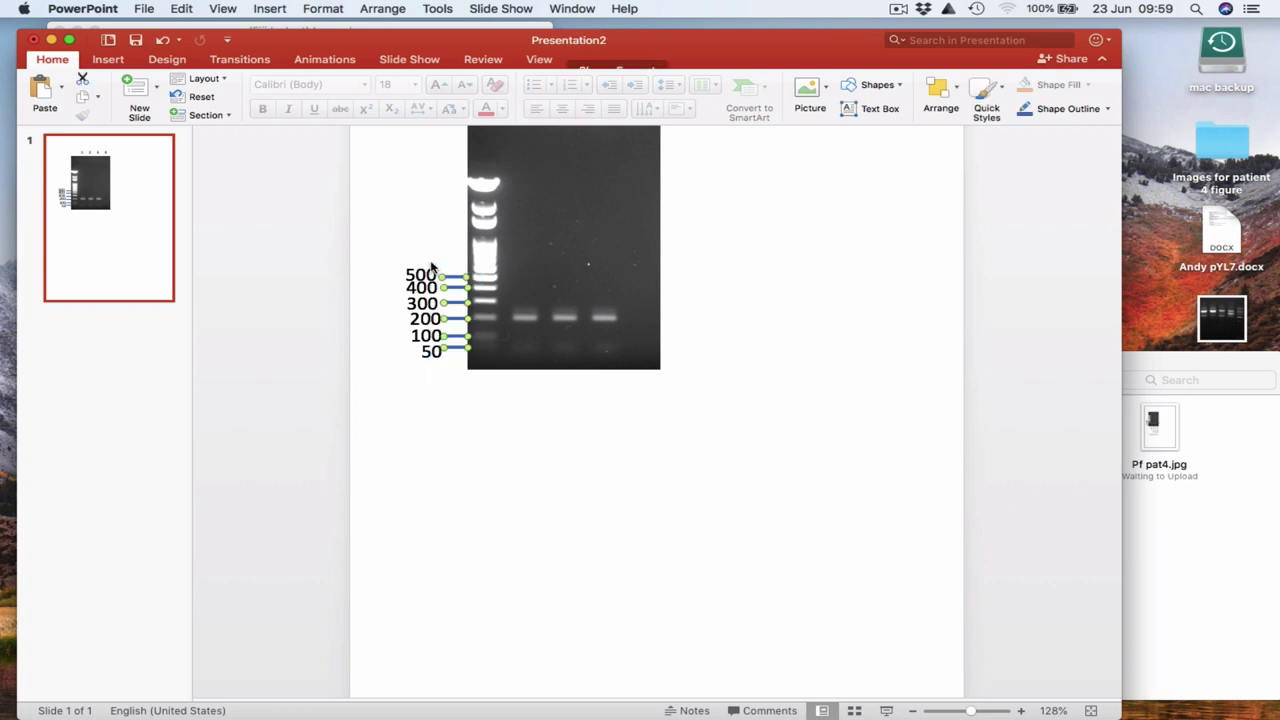
left_click(380, 9)
mouse_move(414, 209)
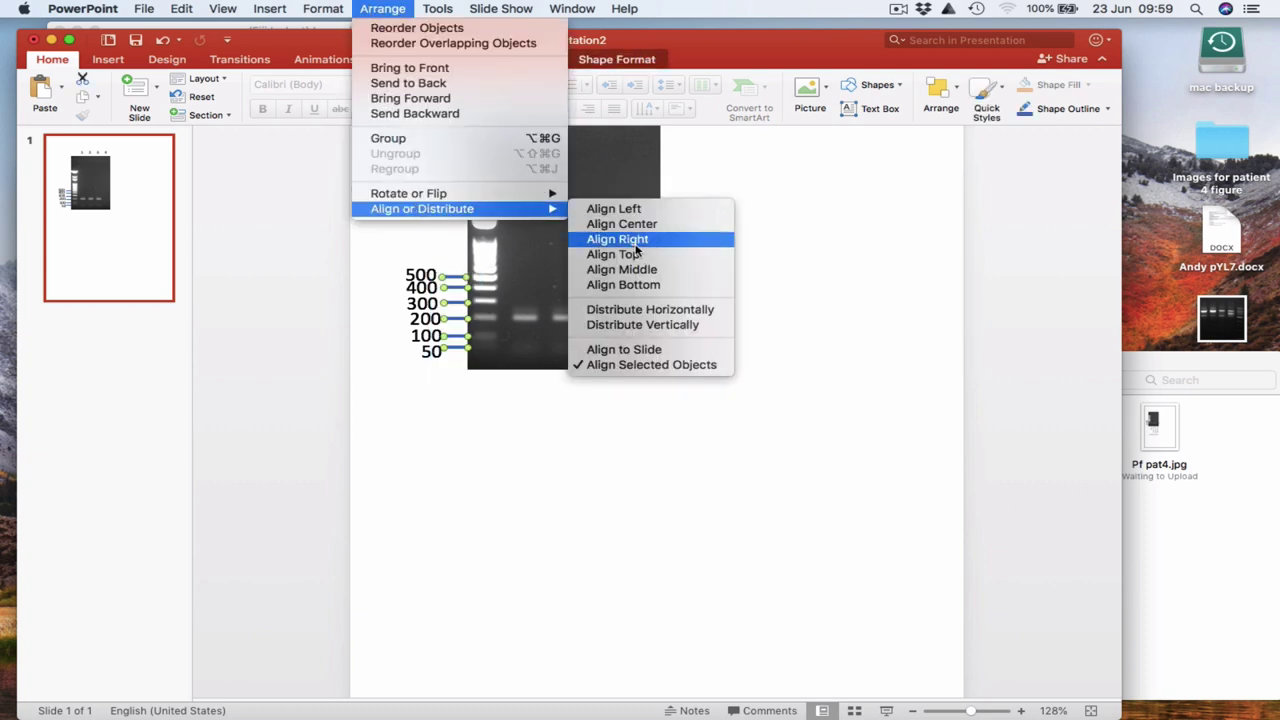
left_click(612, 209)
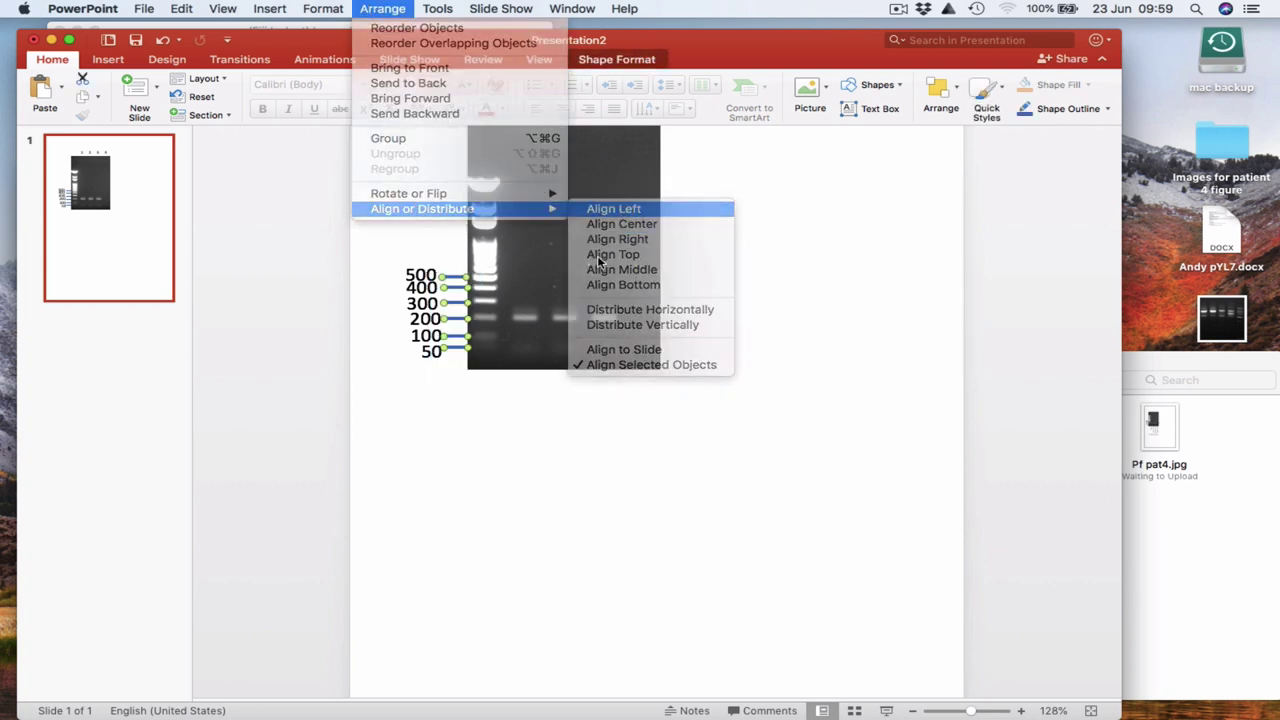
left_click(443, 481)
Step: Right-align the six marker size labels, 500 down to 50
mouse_move(479, 398)
left_mouse_down()
mouse_move(468, 330)
mouse_move(424, 271)
left_mouse_up()
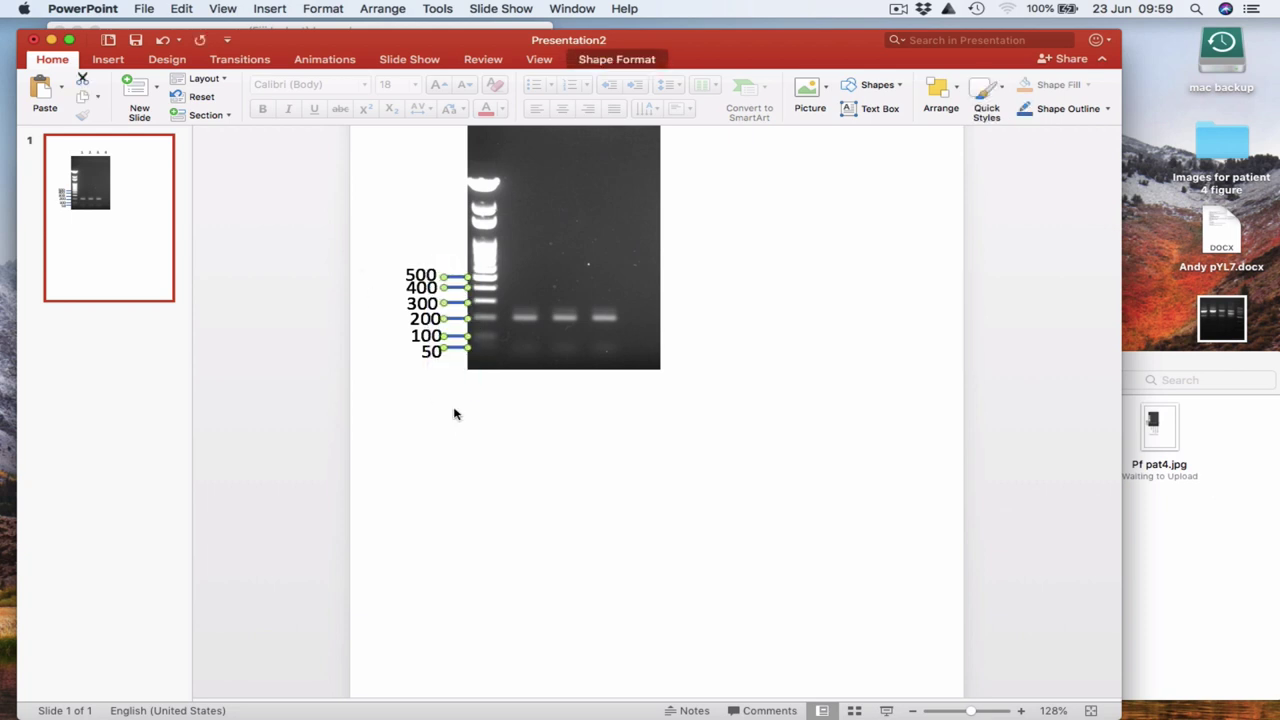
left_click(469, 448)
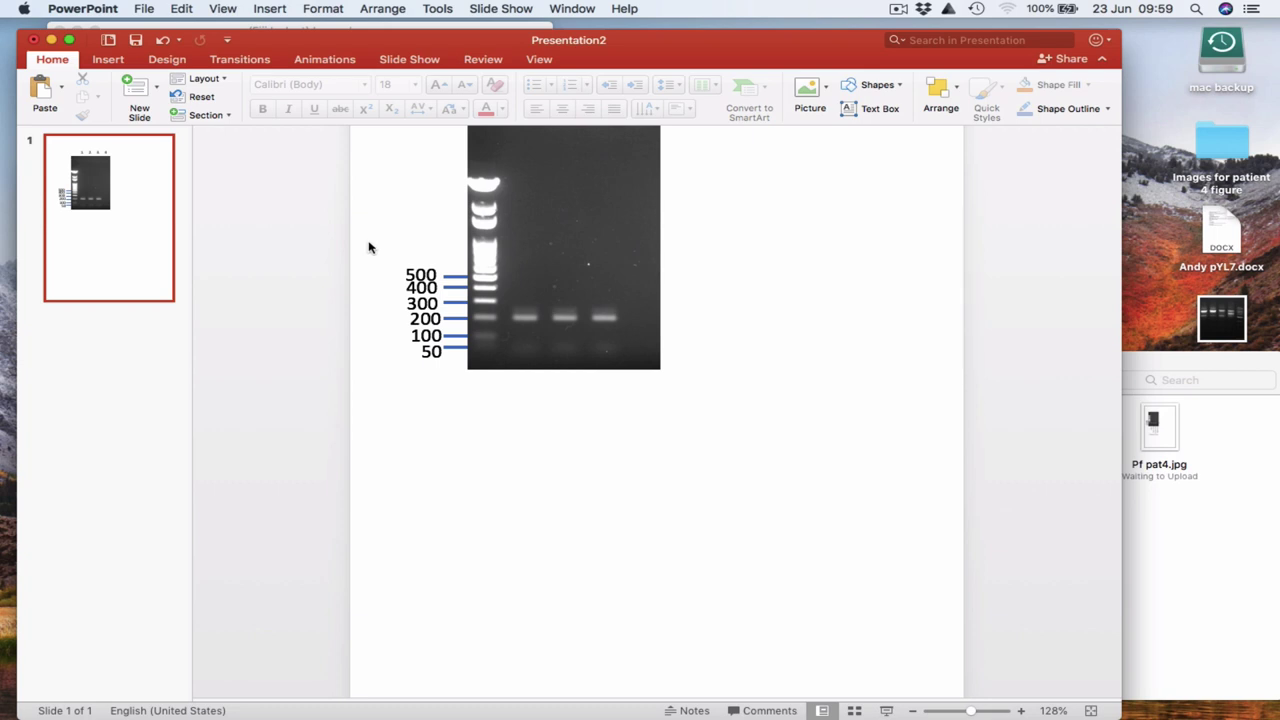
left_click_drag(368, 244, 455, 380)
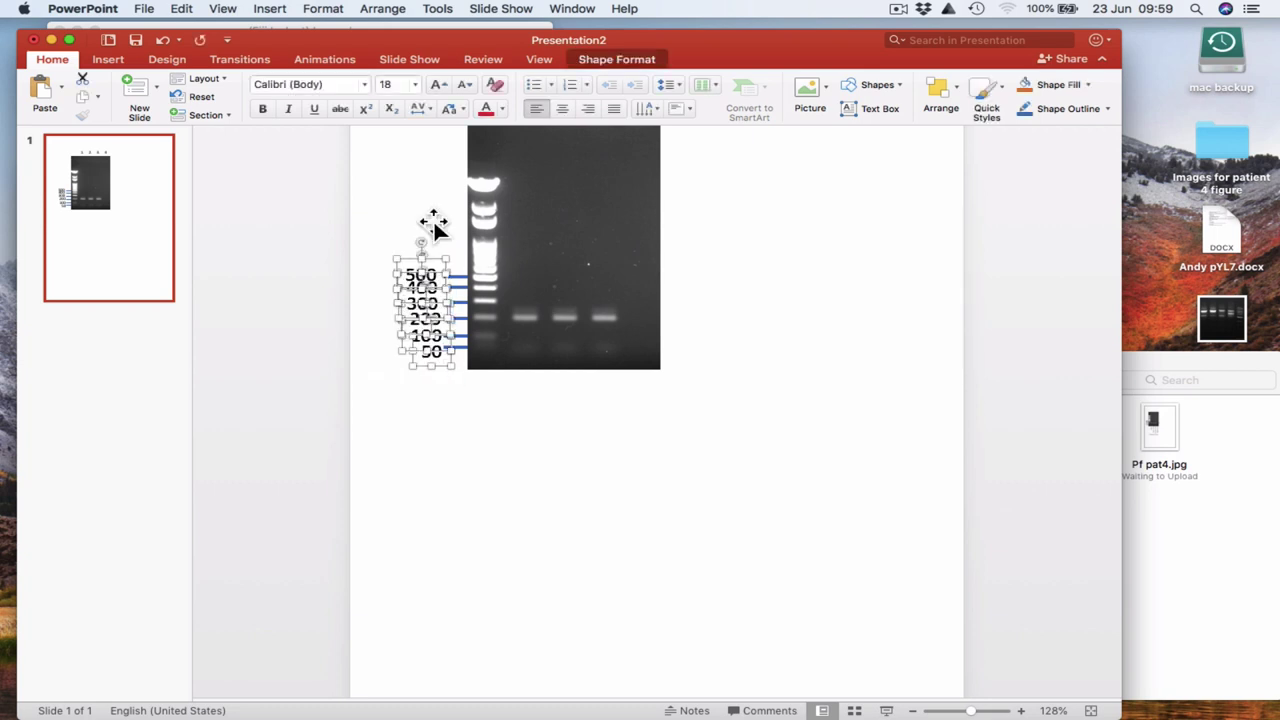
left_click(381, 8)
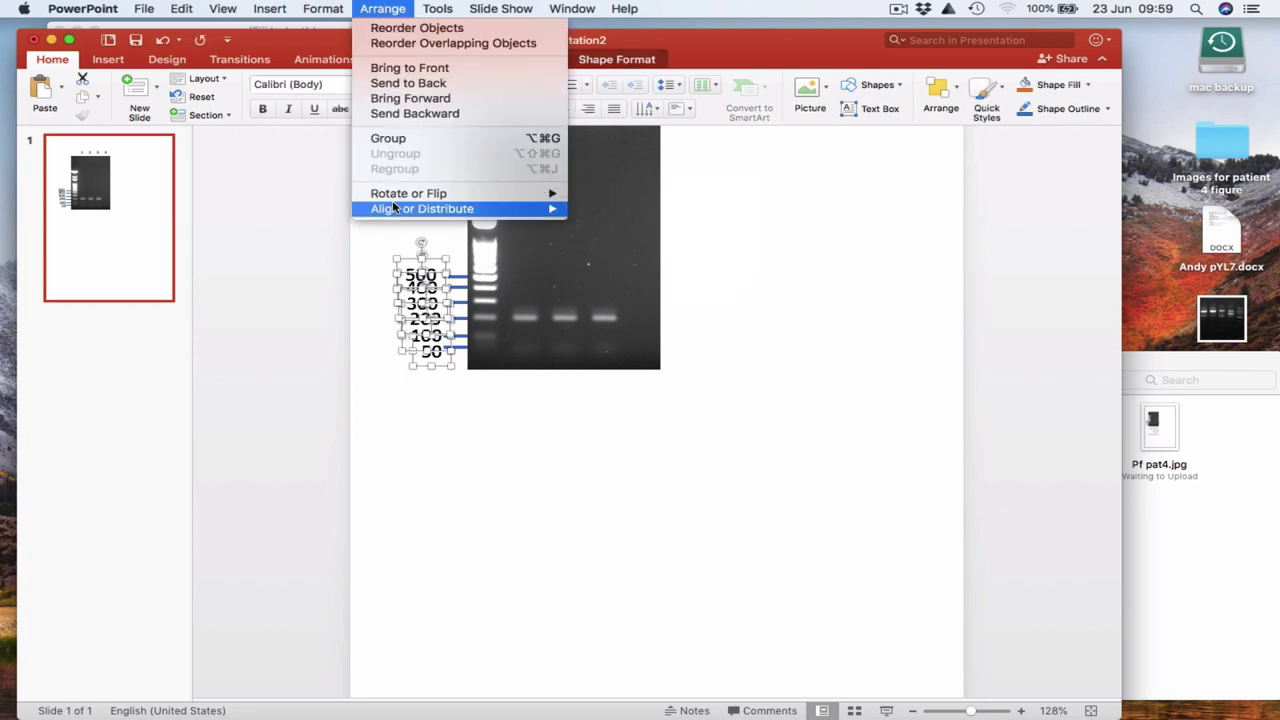
mouse_move(398, 208)
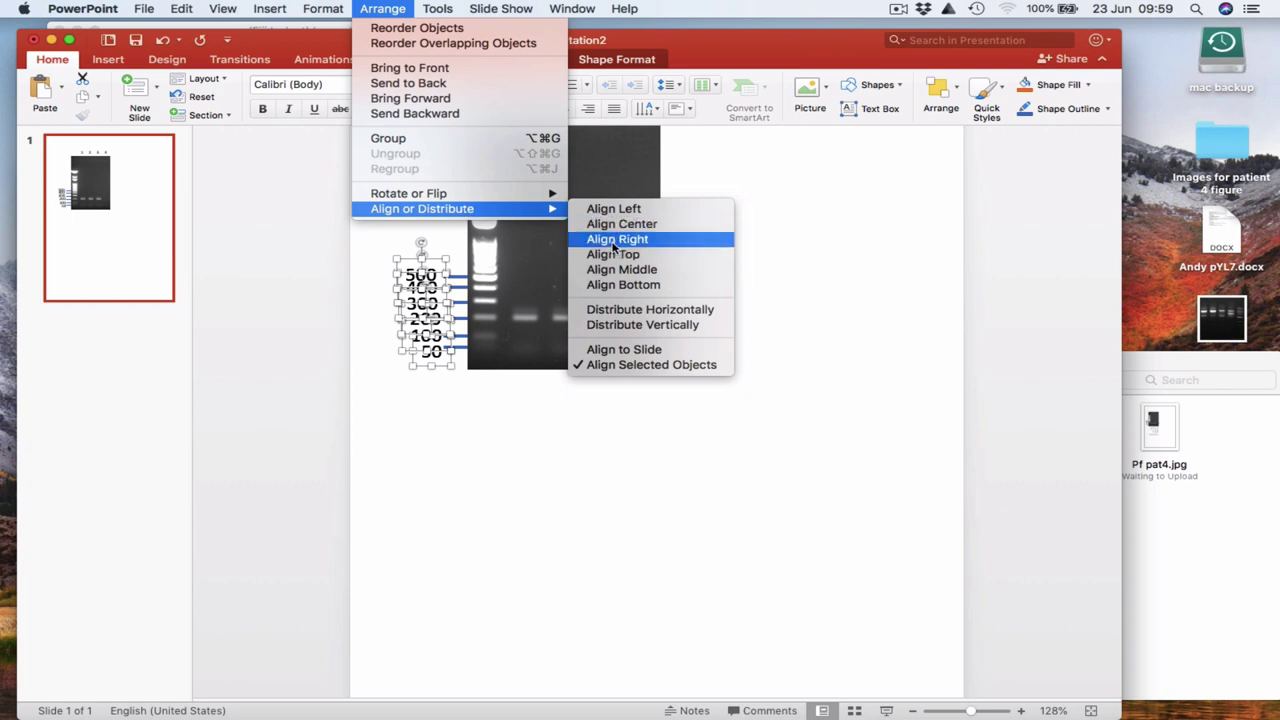
left_click(614, 240)
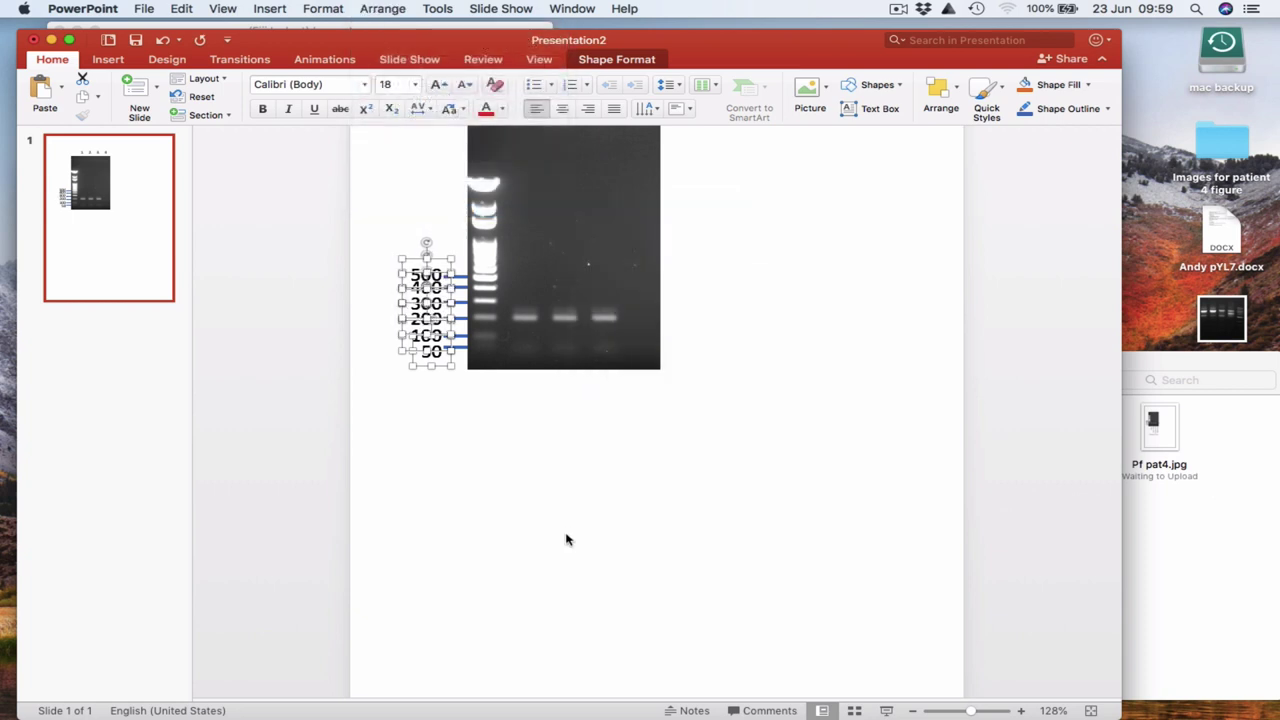
left_click(489, 530)
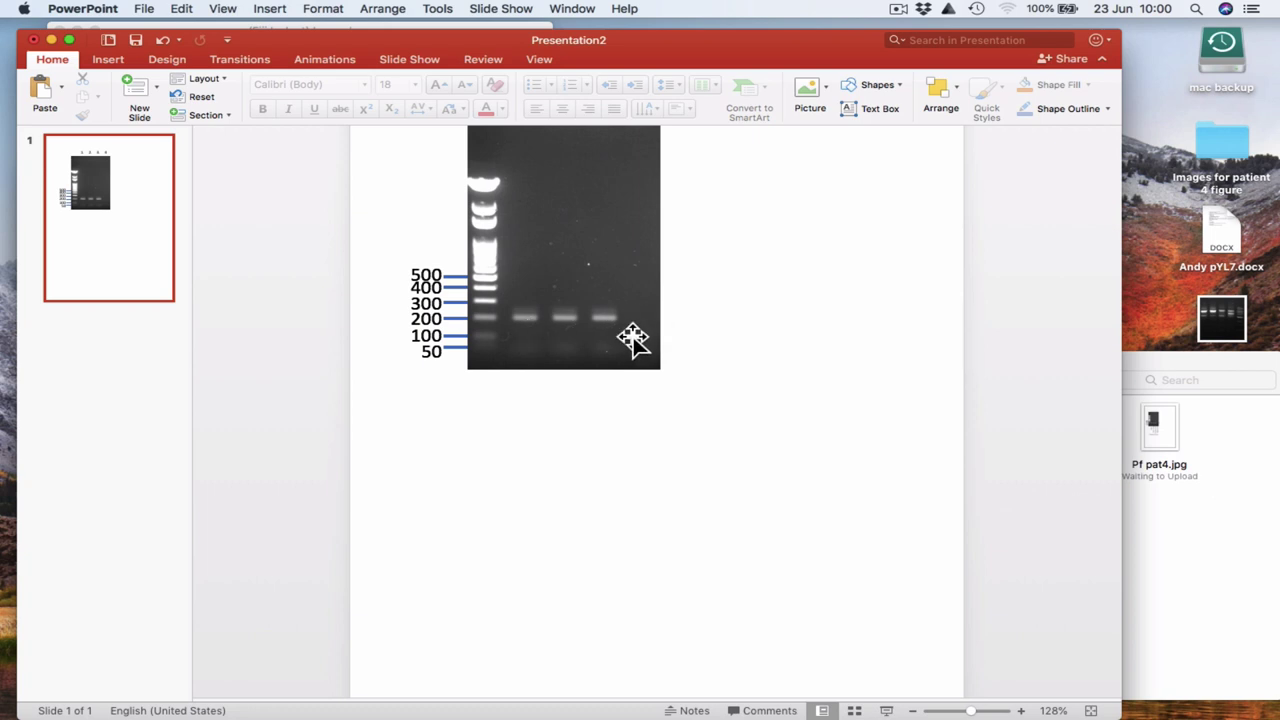
scroll(702, 456, "up", 3)
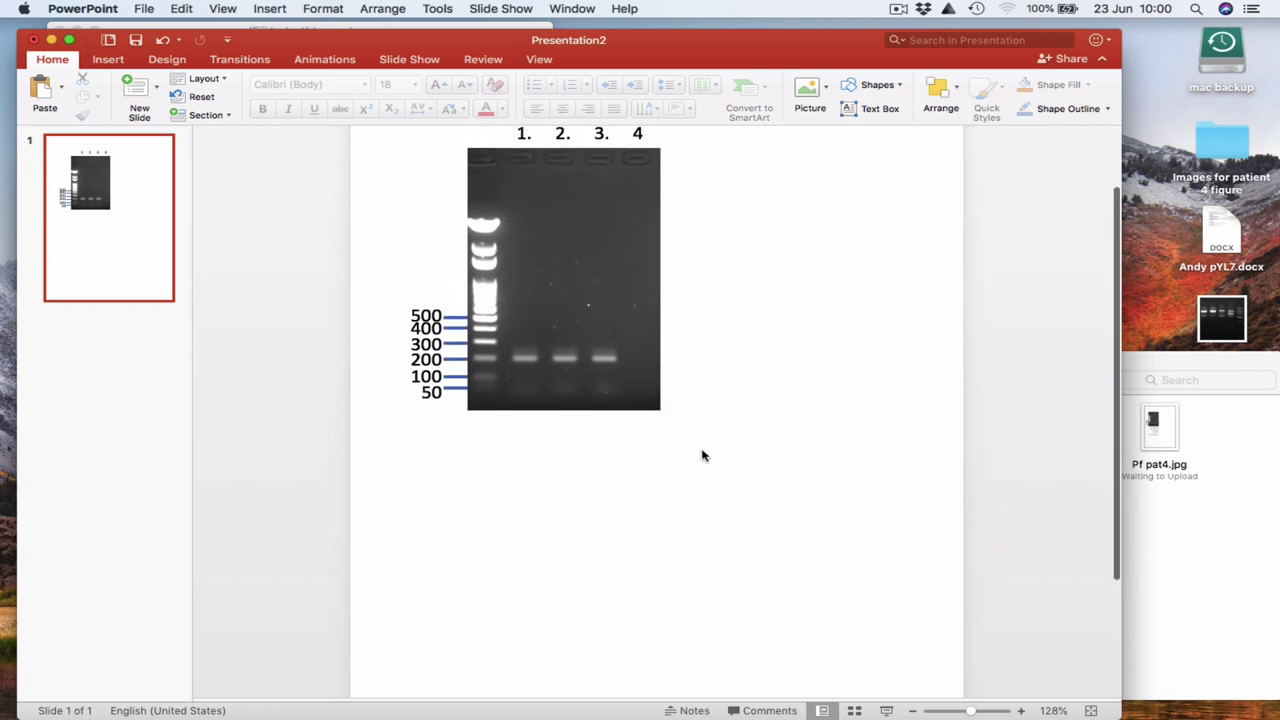
scroll(703, 451, "down", 3)
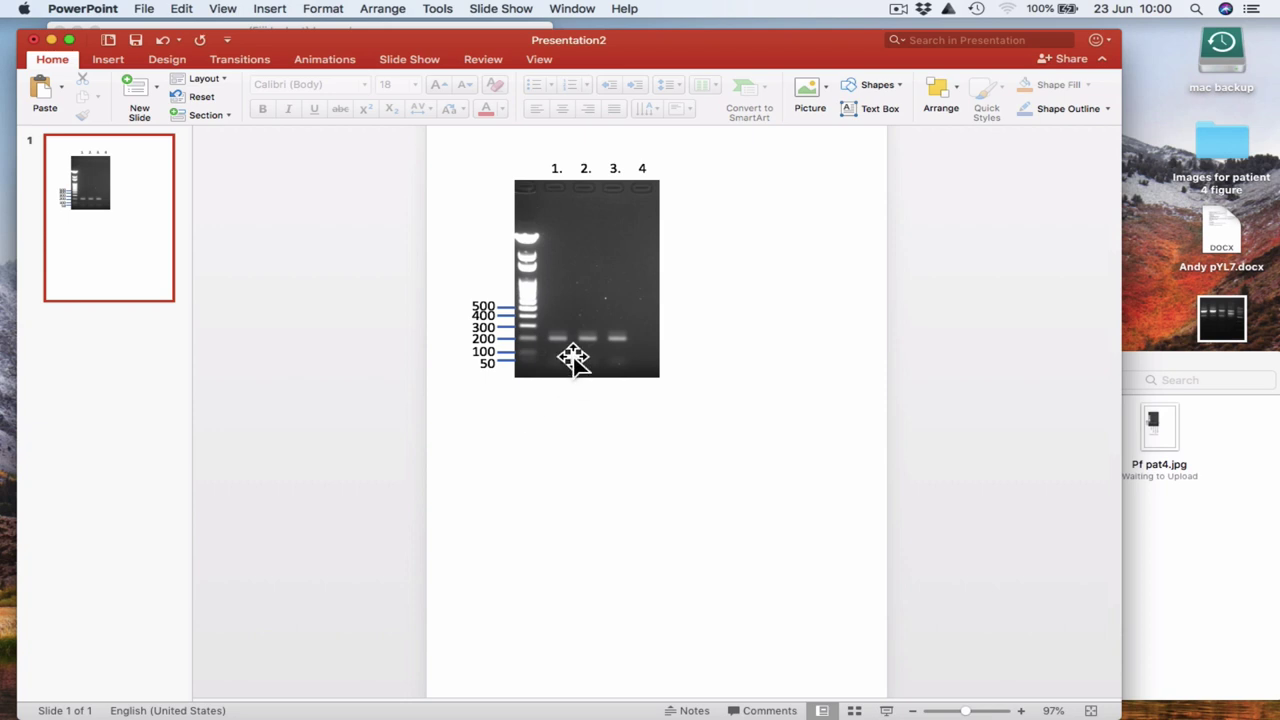
Step: Add vertical lane labels 'Patient 4' and 'Patient repeat', correcting the 'Pateint' typo
left_click(518, 441)
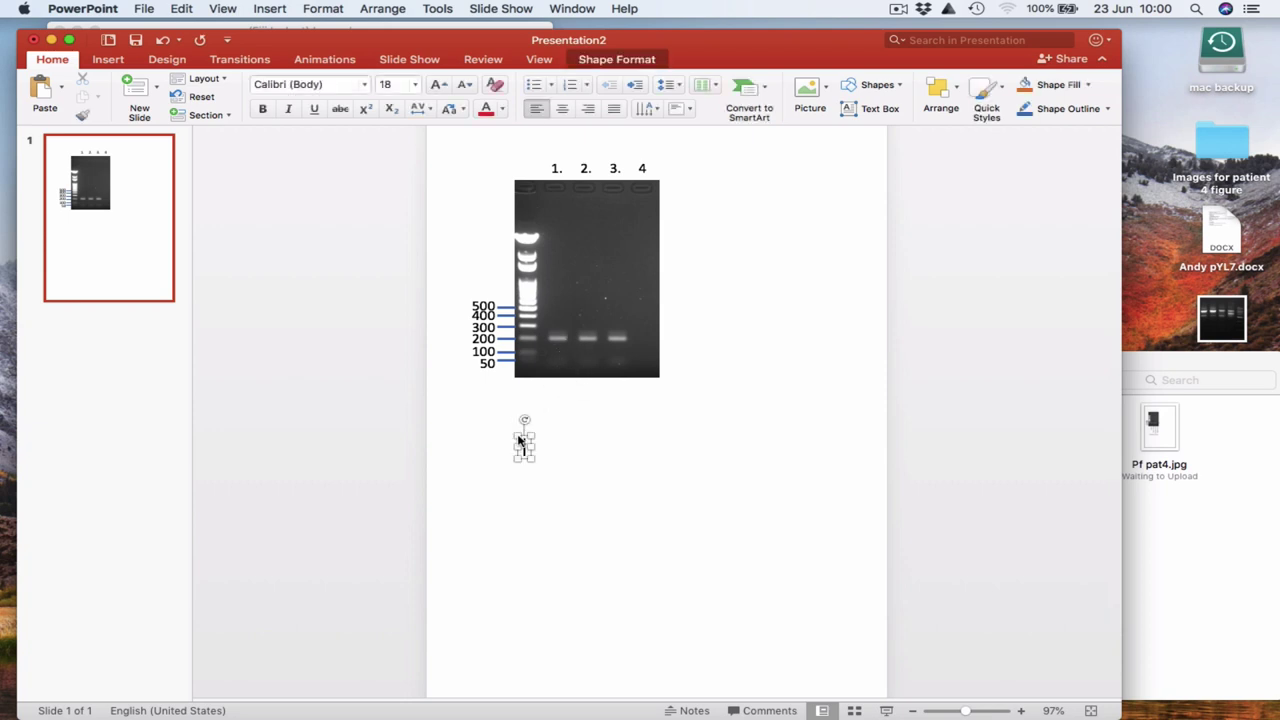
type("Patient 4")
left_click_drag(561, 428, 551, 398)
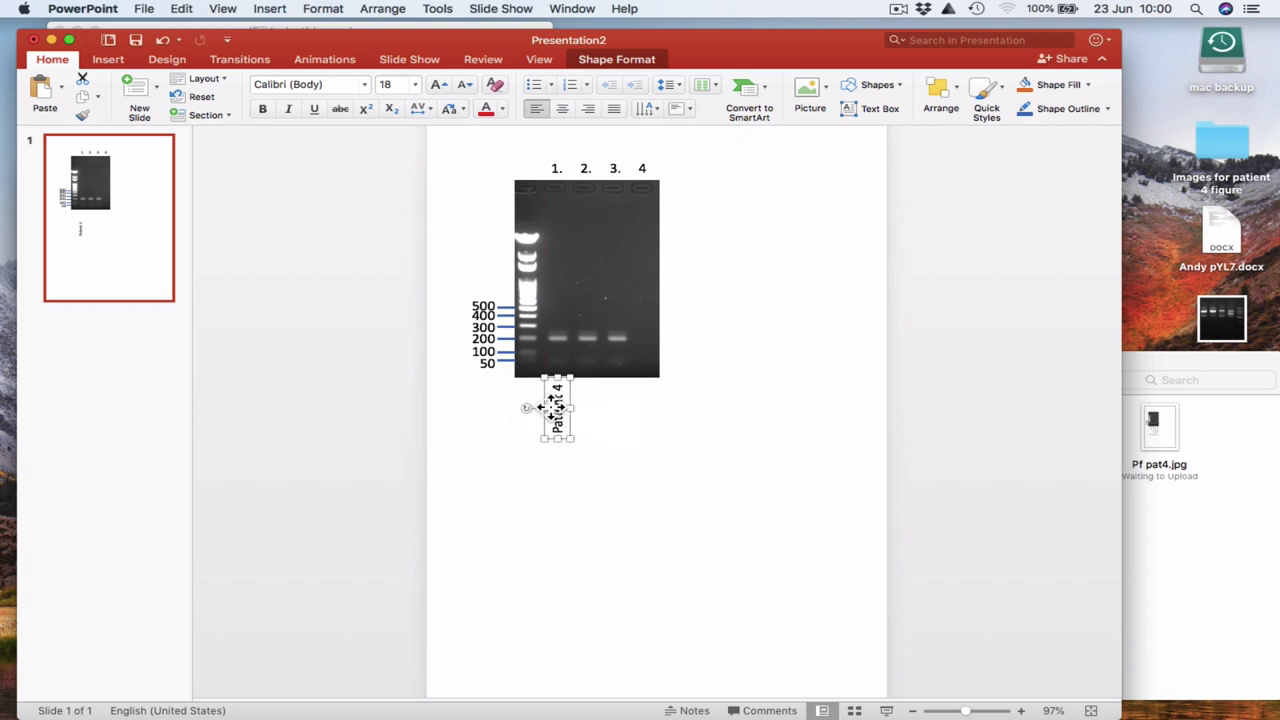
left_click(567, 483)
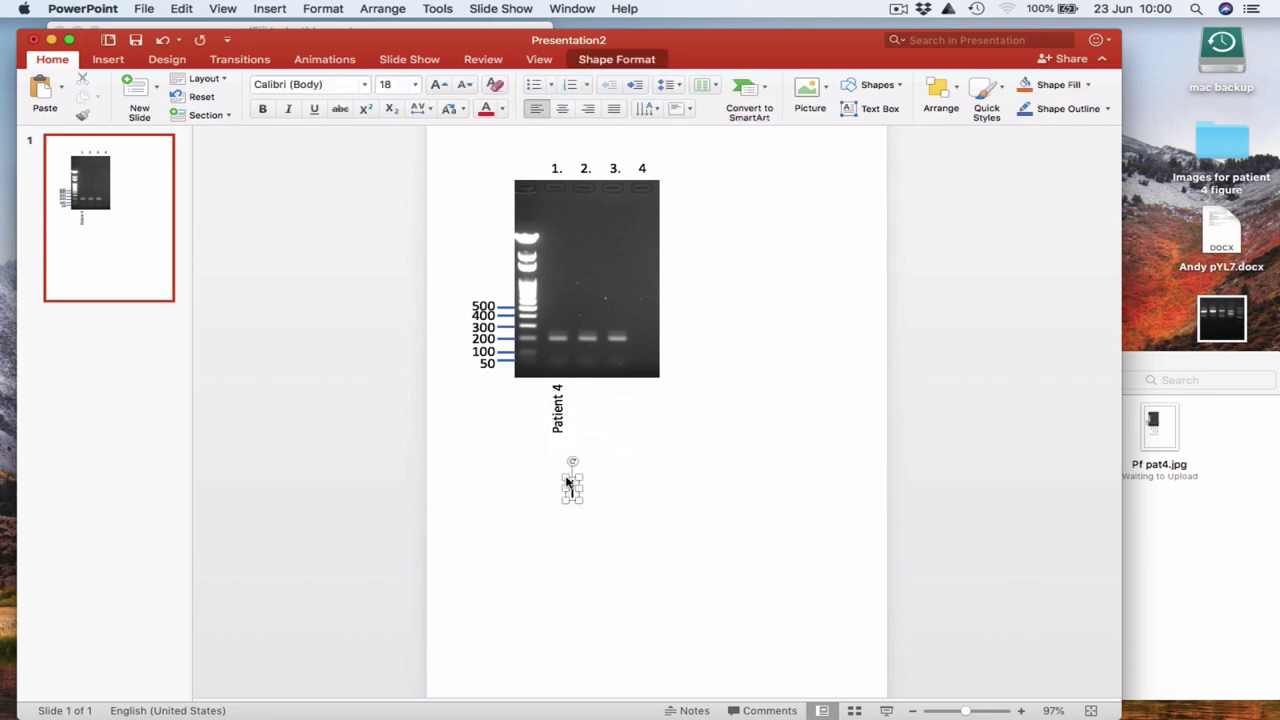
type("Pateint repeat")
left_click(600, 489)
key("BackSpace")
key("Right")
type("e")
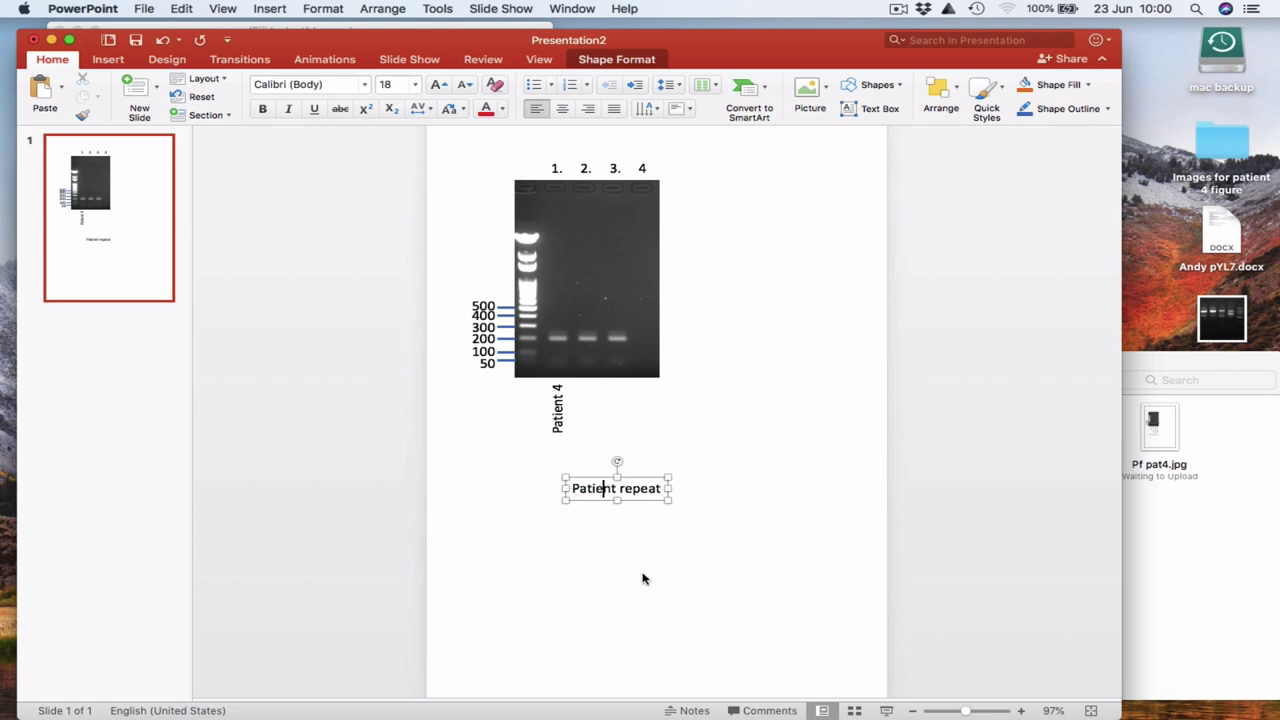
left_click(643, 580)
left_click(617, 489)
left_click_drag(622, 466, 583, 413)
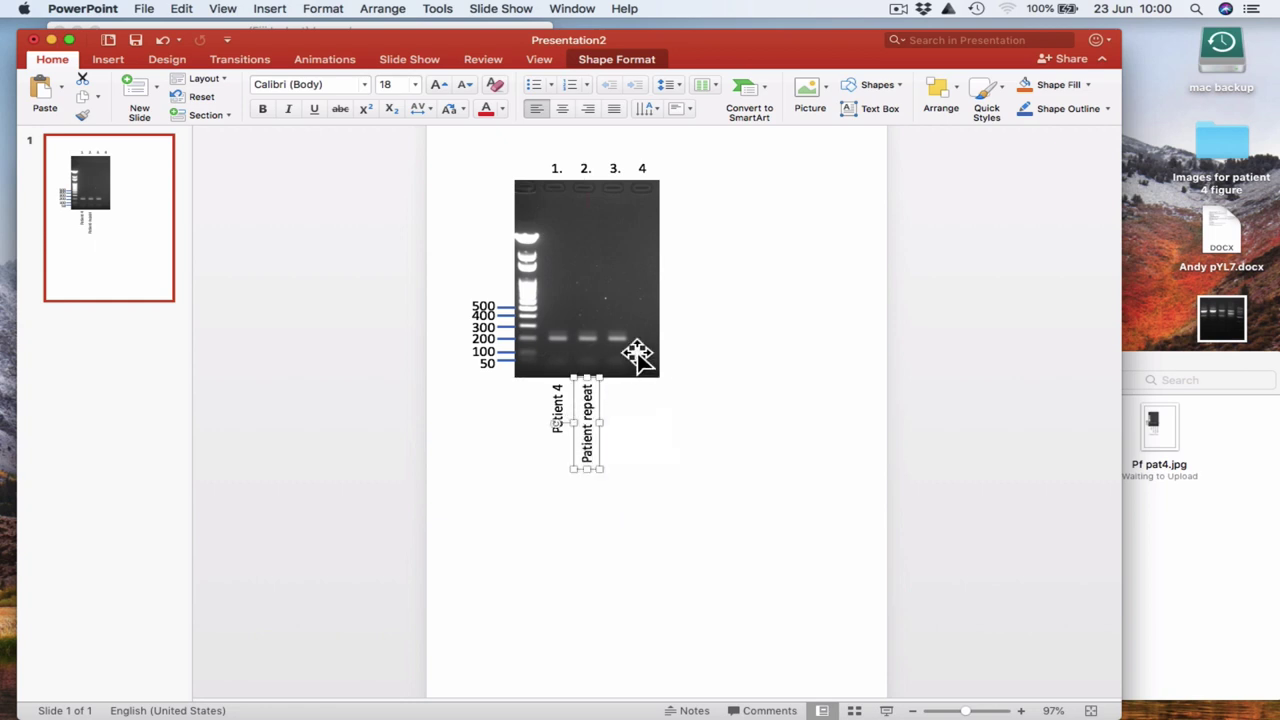
Step: Add vertical lane labels 'Pf control' and 'Negative control' under the third and fourth lanes
left_click(650, 464)
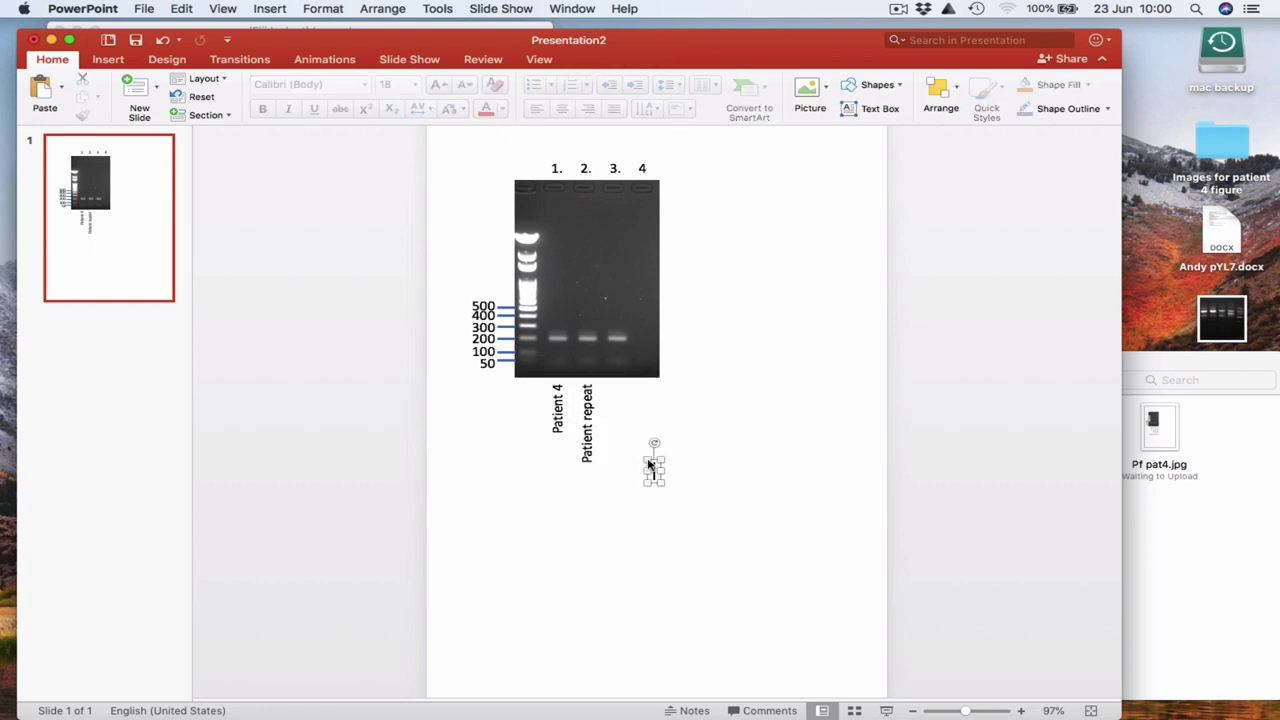
type("P")
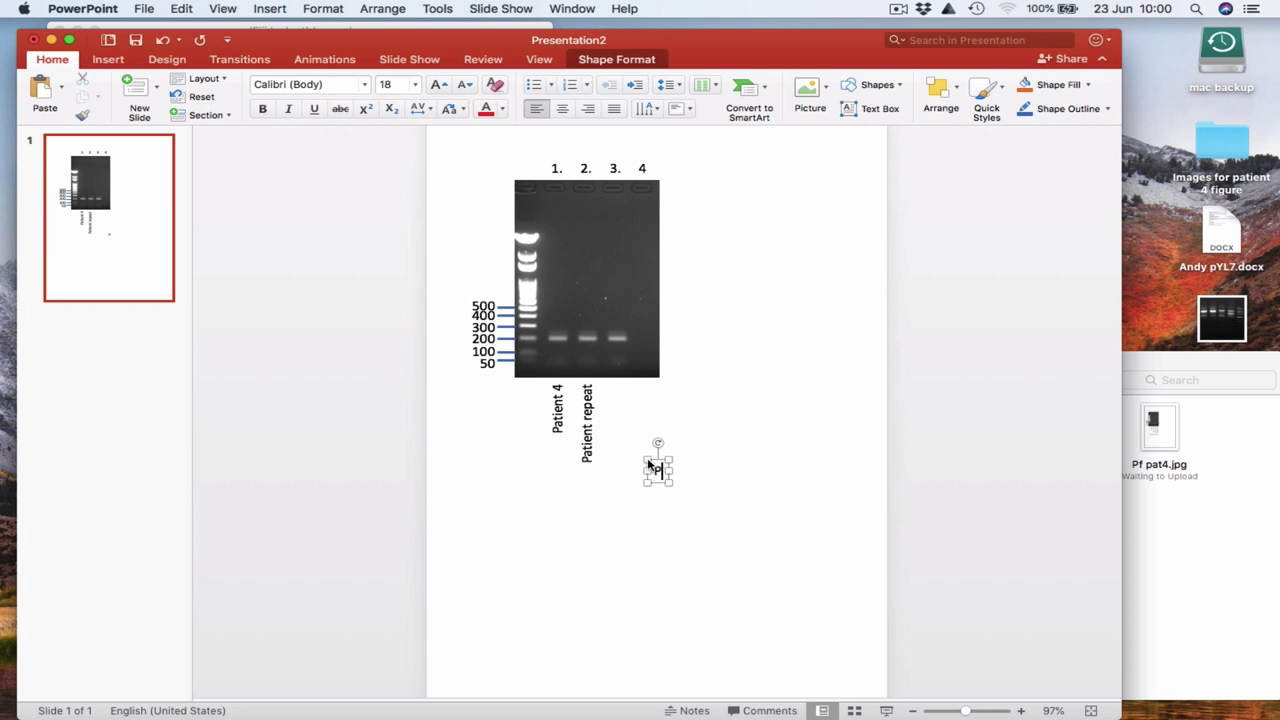
type("f control")
left_click_drag(684, 442, 614, 408)
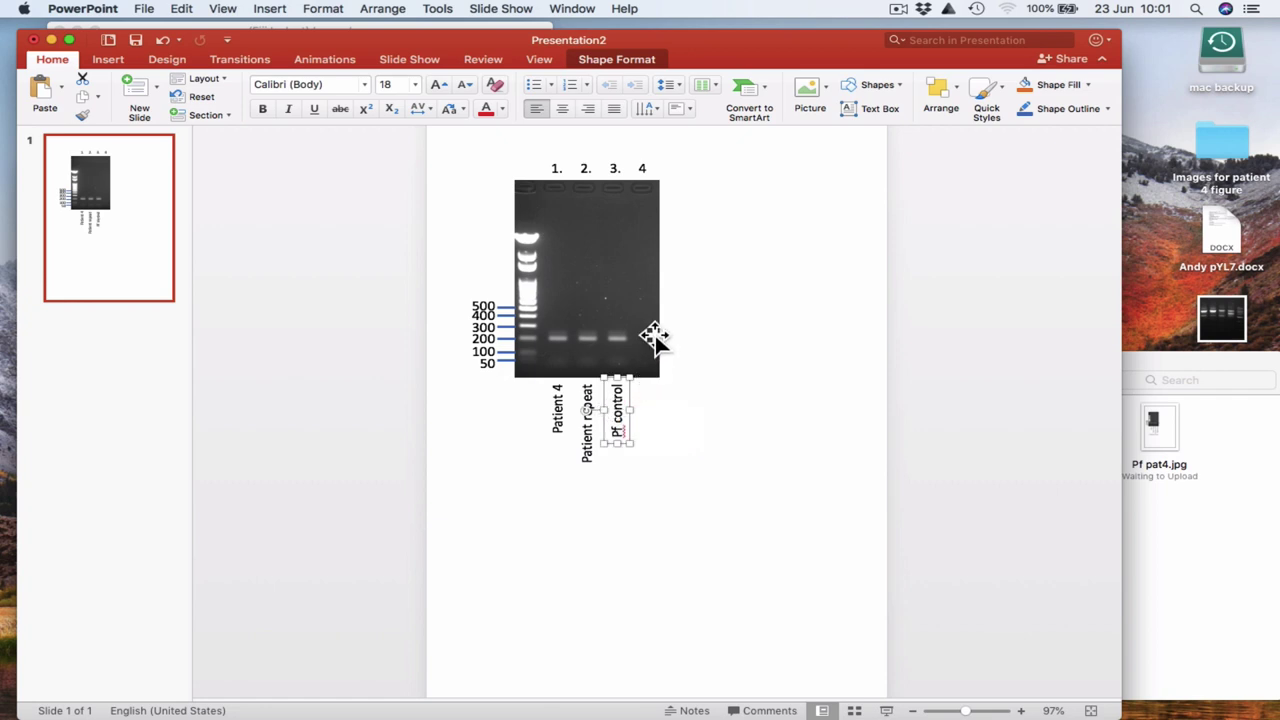
left_click(690, 424)
type("Negative ")
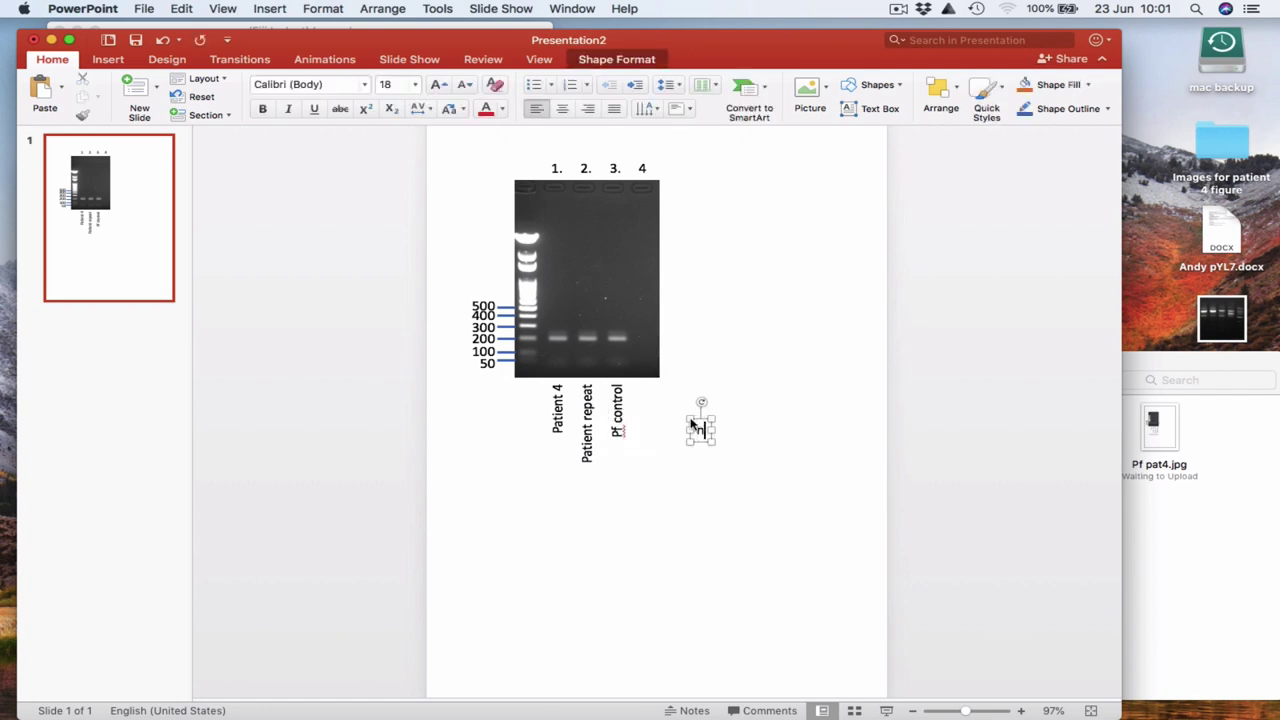
type("control")
left_click_drag(758, 410, 644, 414)
Step: Top-align the four lane labels and nudge them up two steps against the gel
left_click_drag(708, 536, 510, 372)
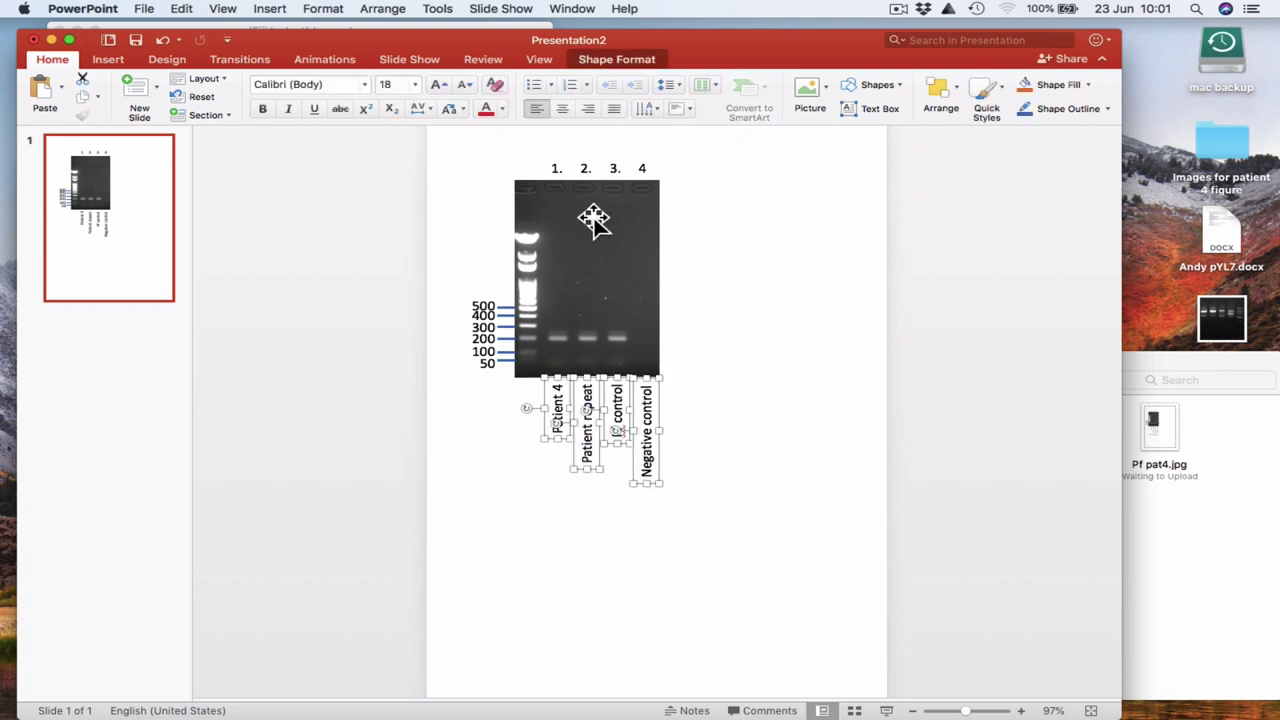
left_click(377, 8)
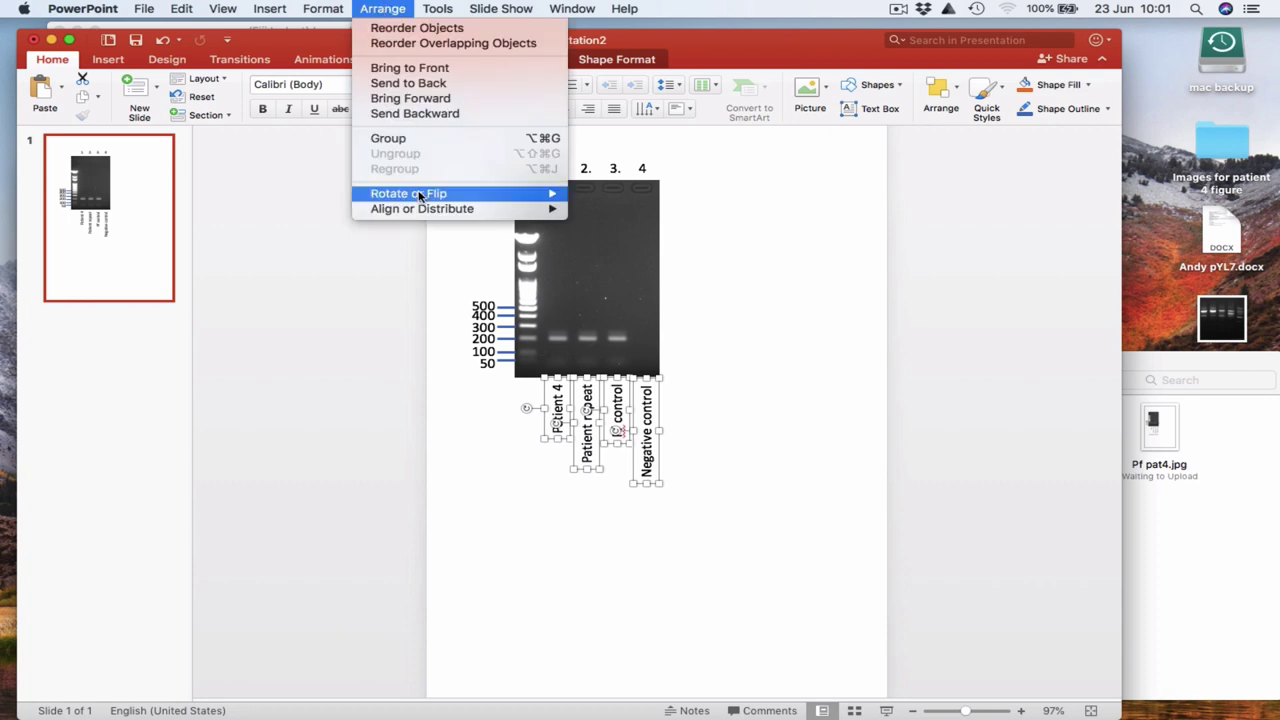
mouse_move(430, 208)
left_click(613, 254)
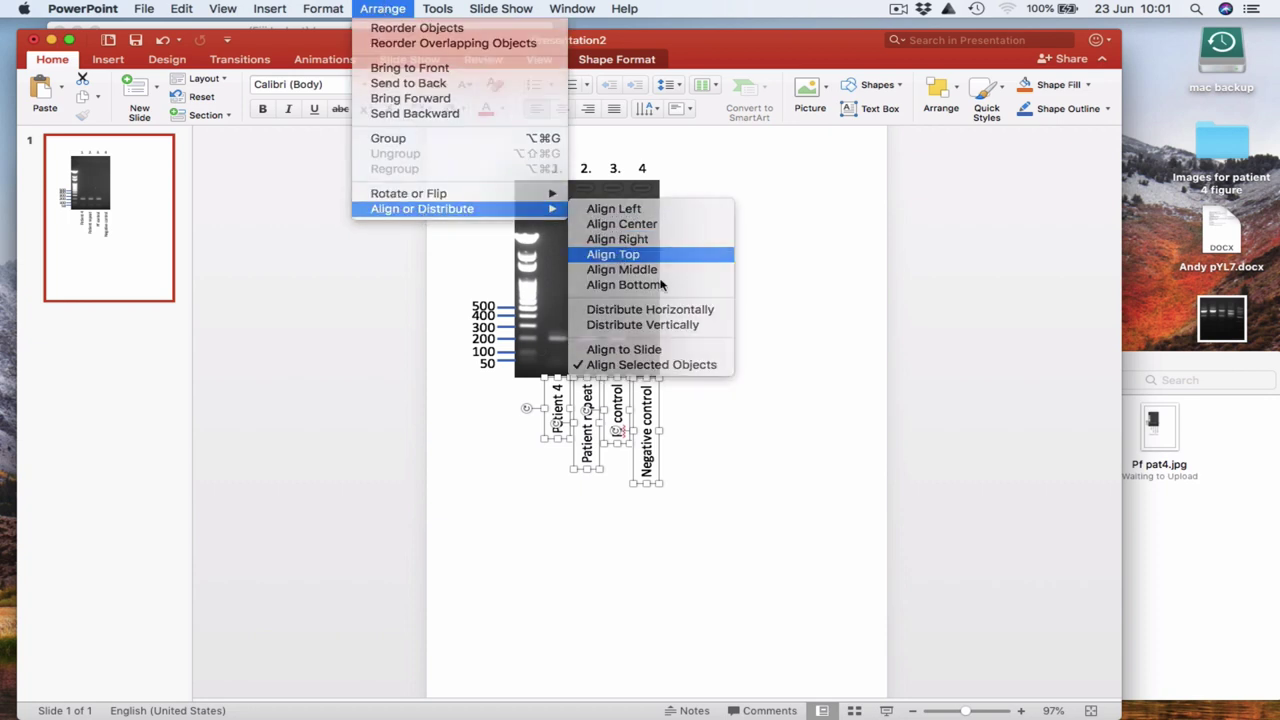
key("Up")
key("Up")
key("Up")
key("Up")
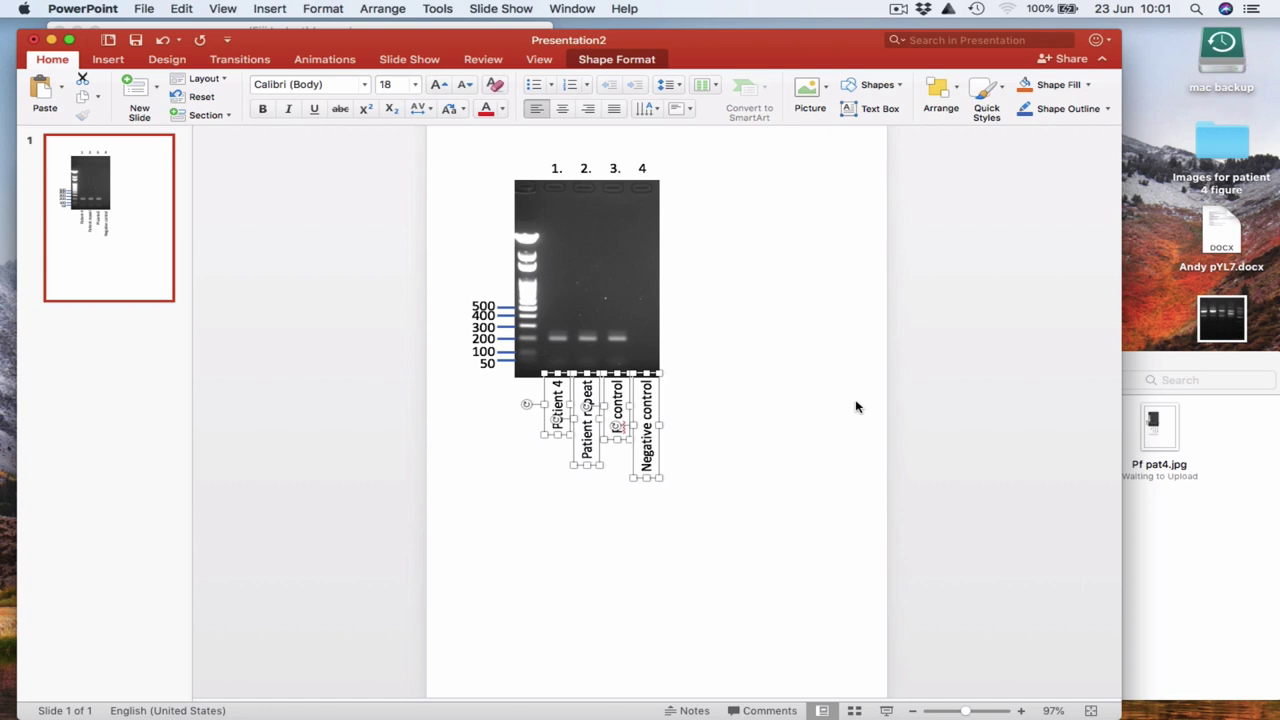
key("Up")
left_click(758, 350)
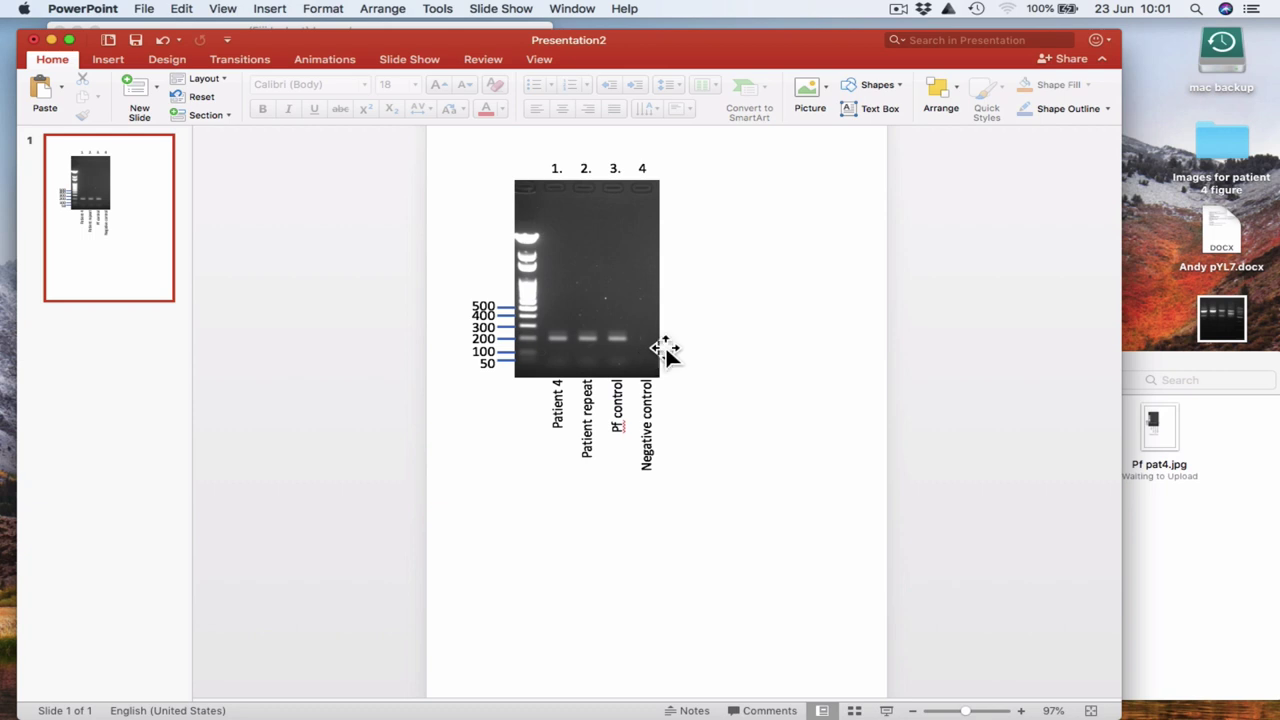
Step: Draw a small triangle arrowhead right of the gel's bands and nudge it into place
left_click(891, 86)
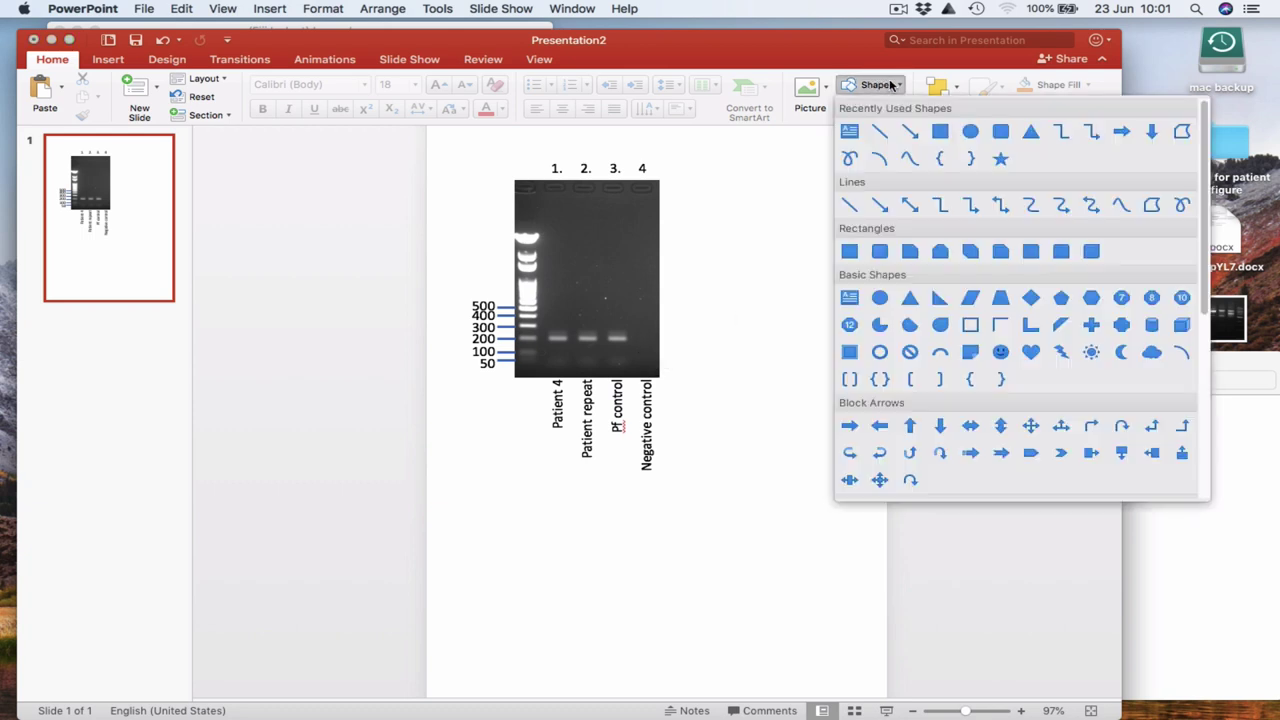
left_click(1031, 133)
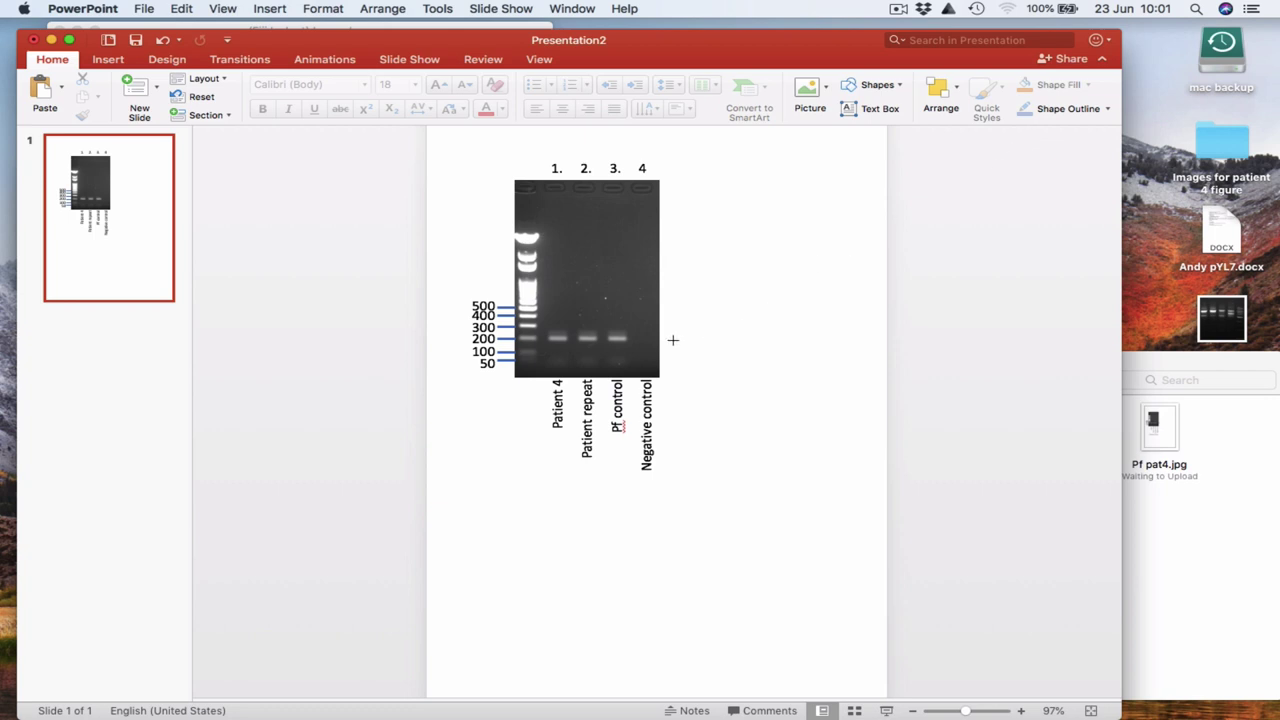
mouse_move(669, 340)
left_mouse_down()
mouse_move(690, 352)
mouse_move(672, 362)
mouse_move(652, 346)
left_mouse_up()
key("Left")
key("Left")
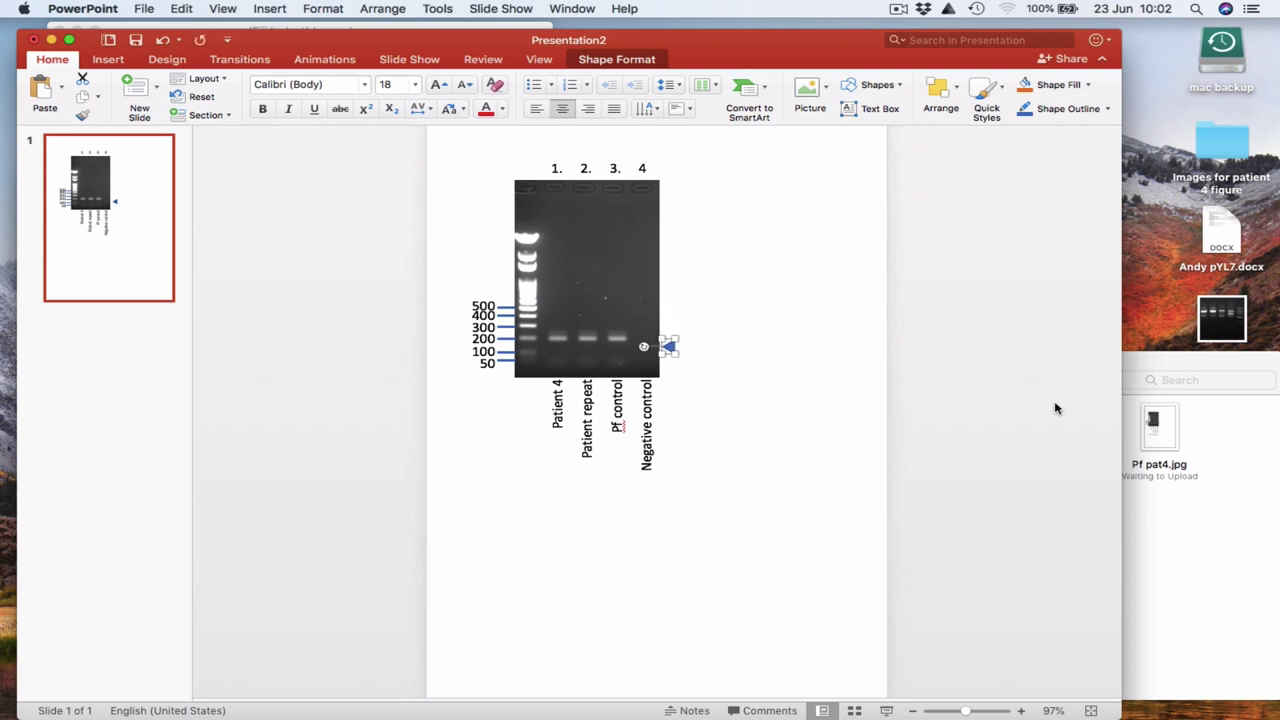
key("Up")
key("Right")
left_click(717, 437)
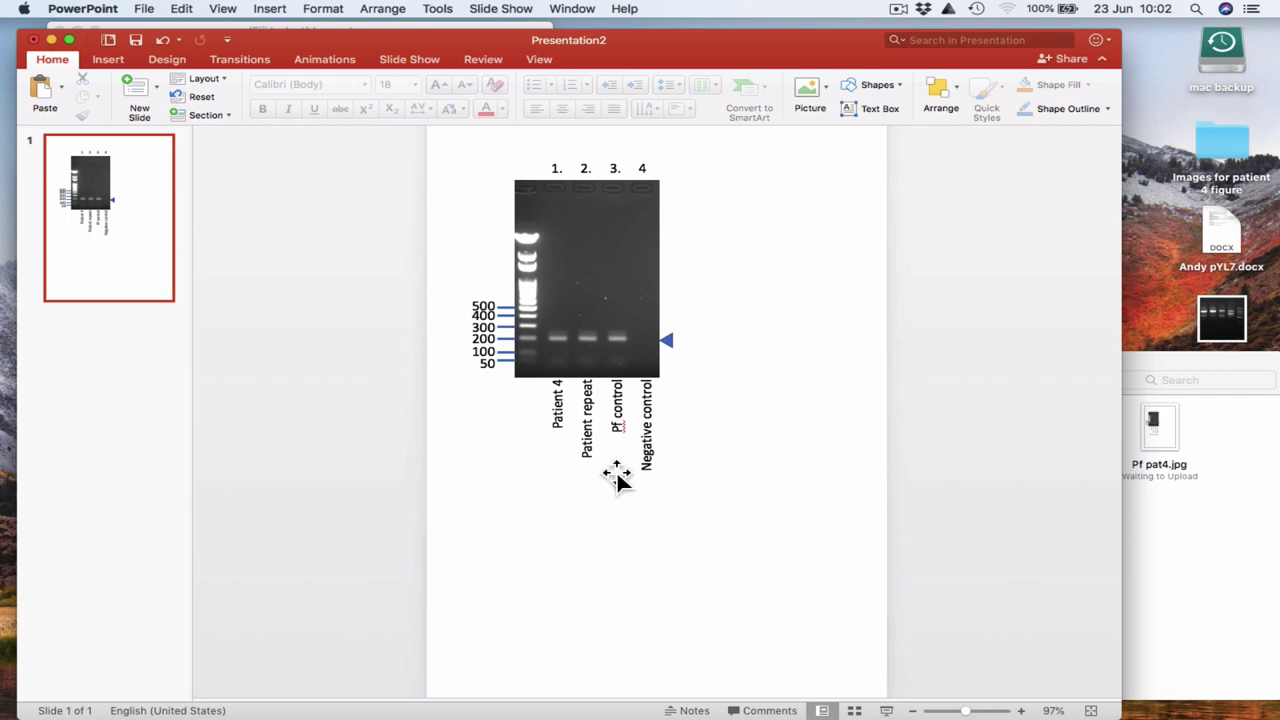
Step: Add the caption 'P. falciparum primers' below the lane labels with the species name italicised
left_click(528, 504)
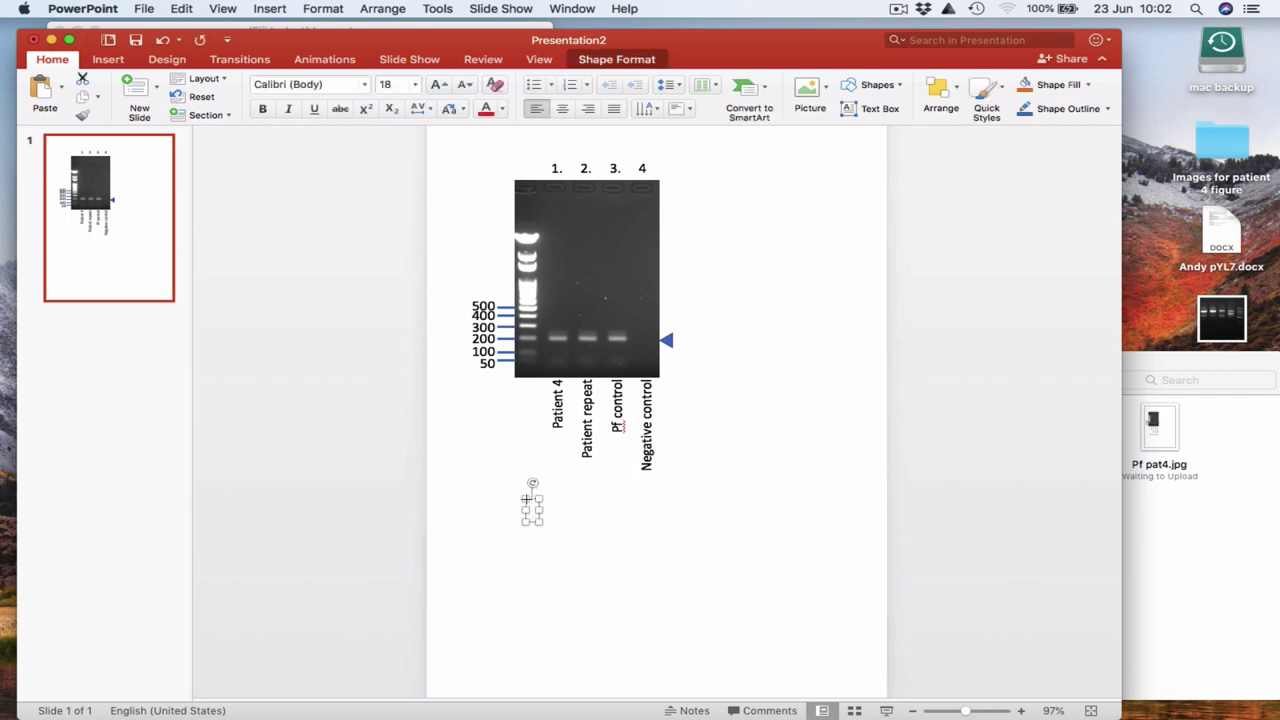
type("P")
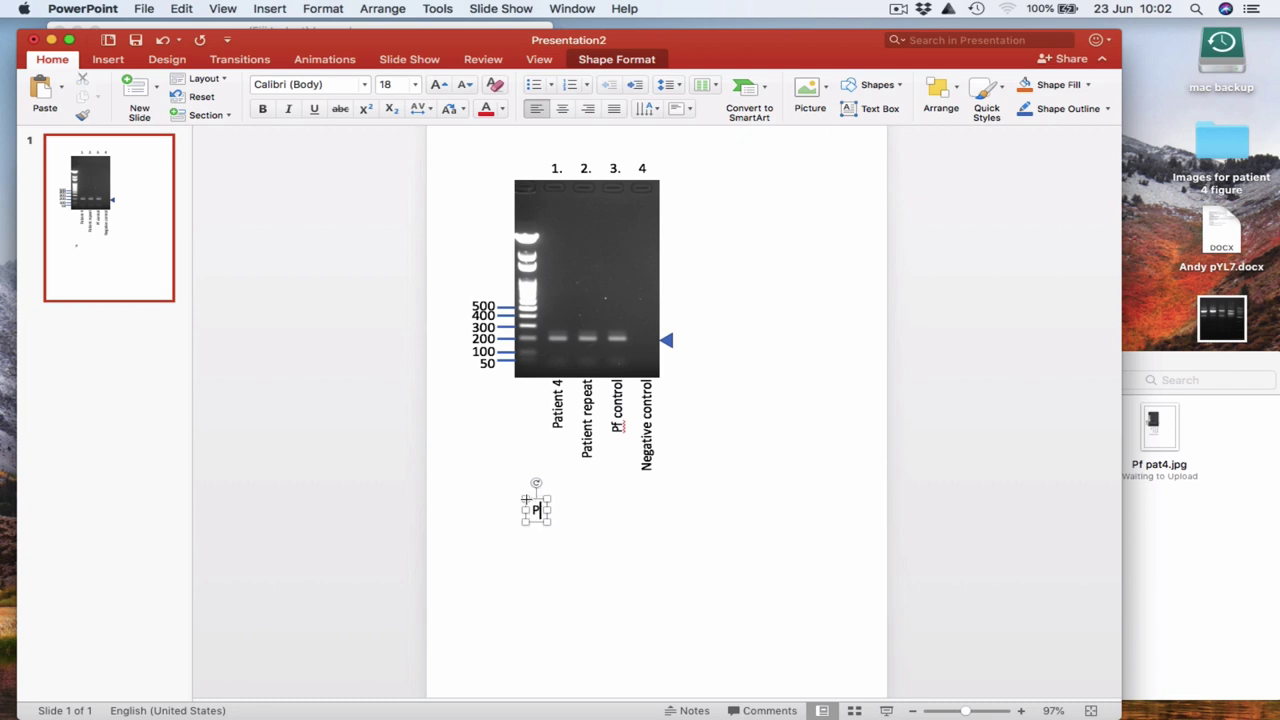
type(". falcip")
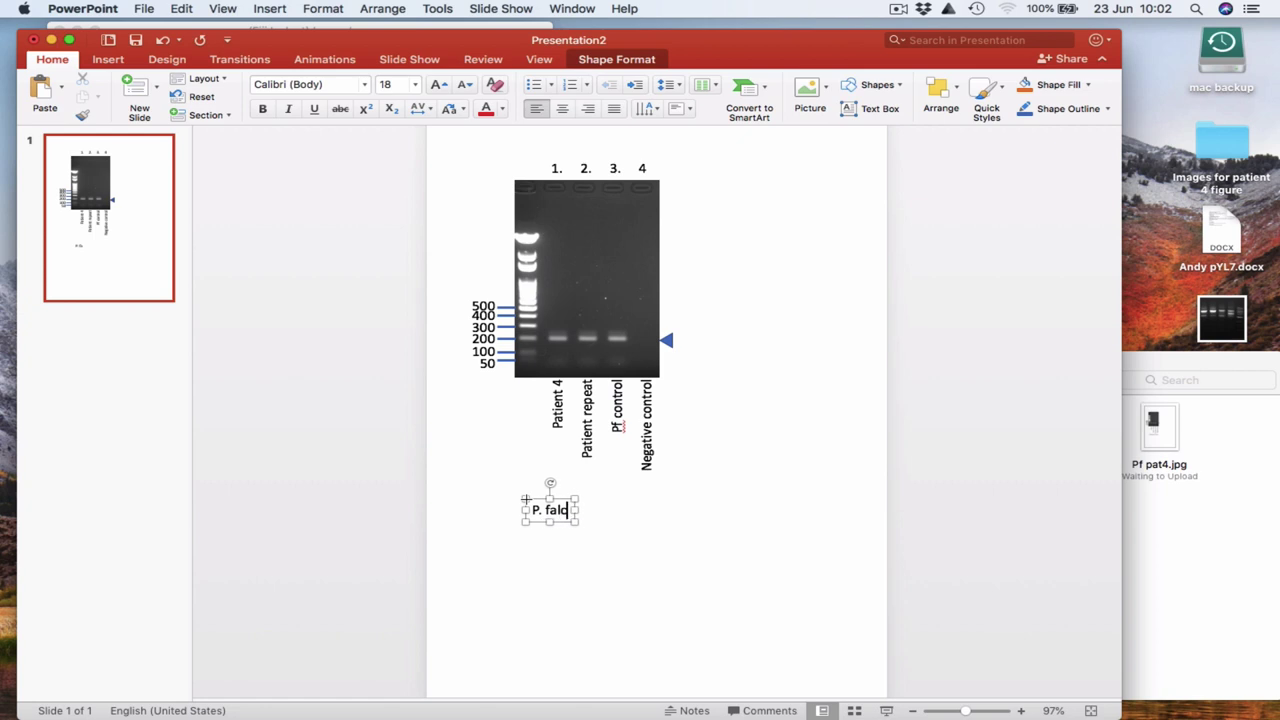
type("arum ")
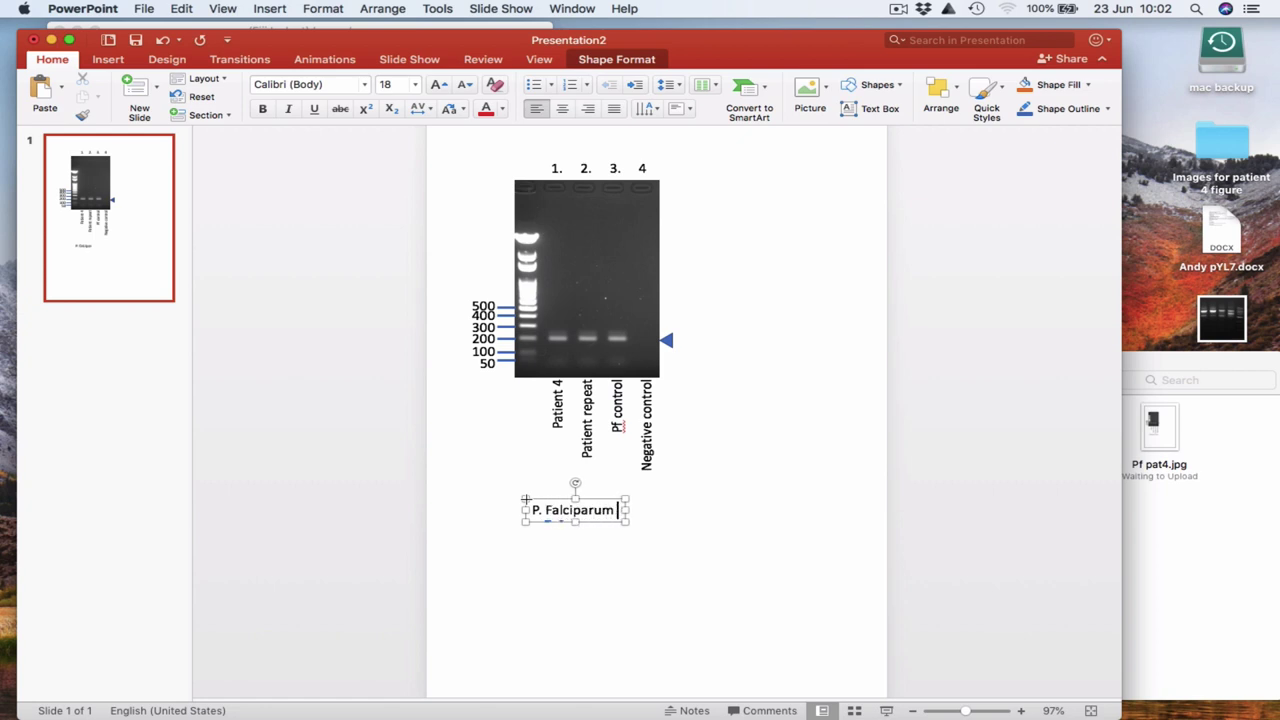
type("primers")
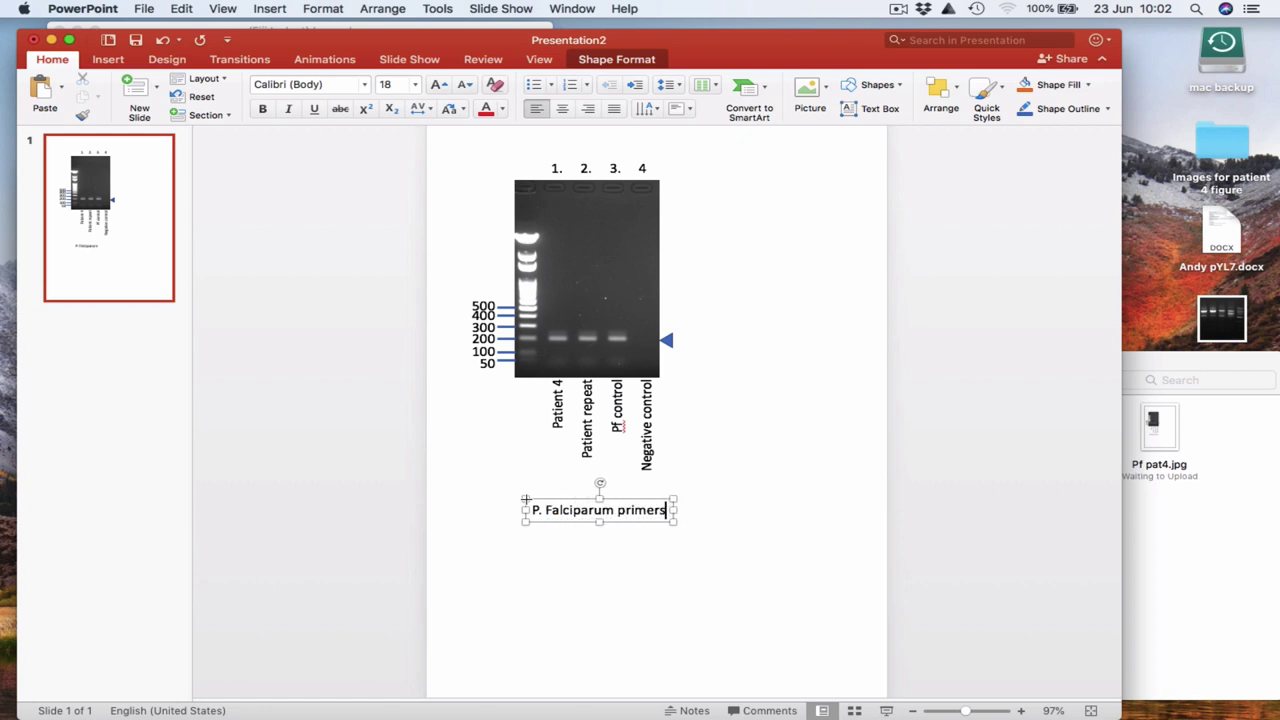
left_click_drag(576, 508, 506, 492)
left_click(288, 108)
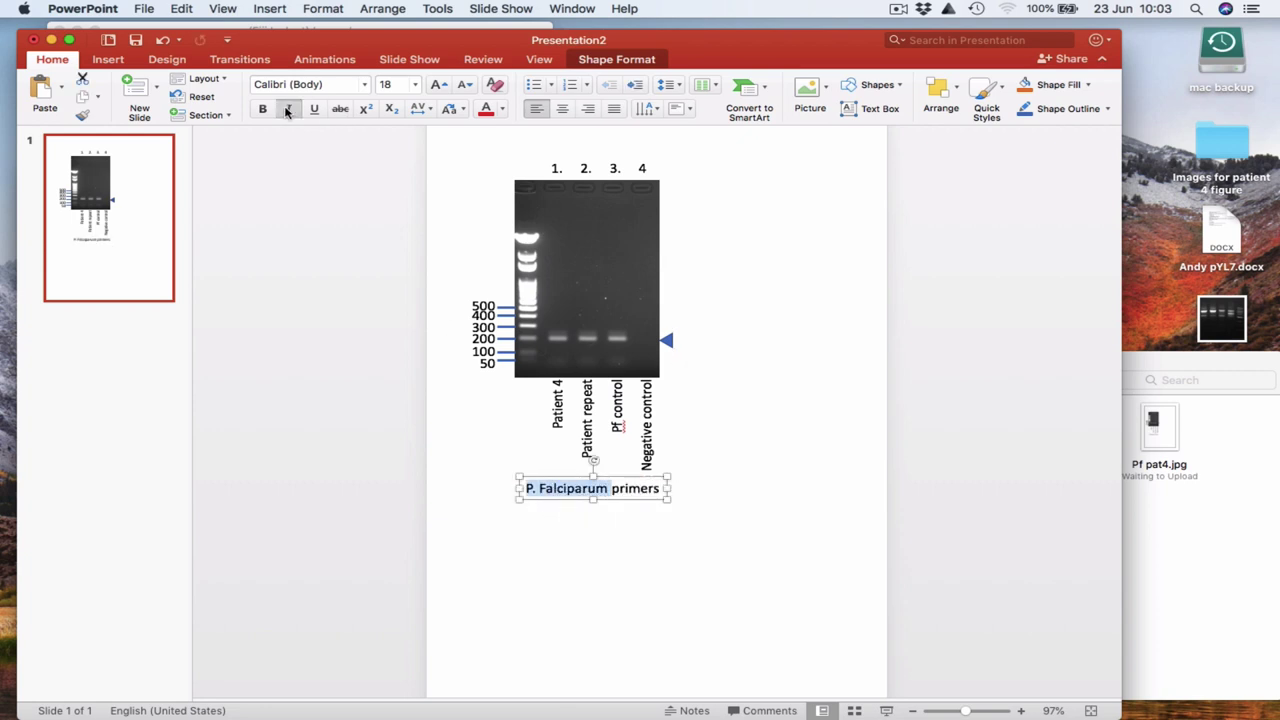
left_click(763, 490)
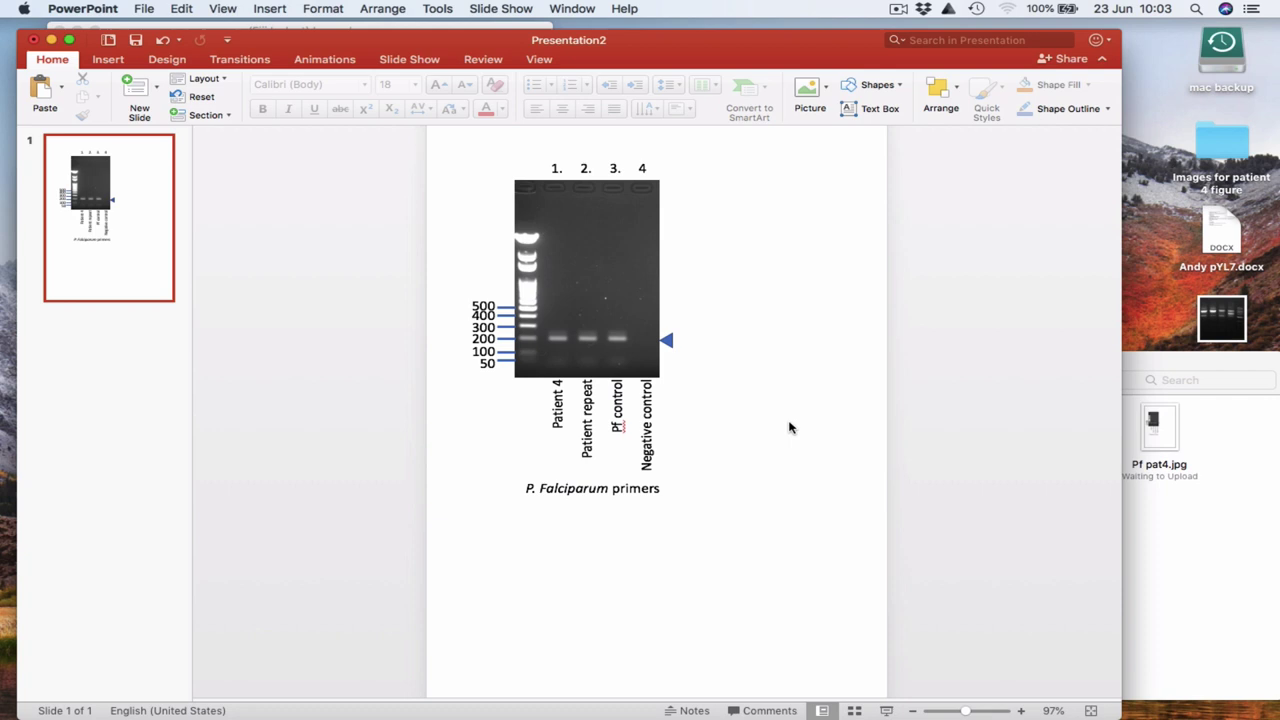
Step: Save the presentation as 'pat 4 fig'
key("super+s")
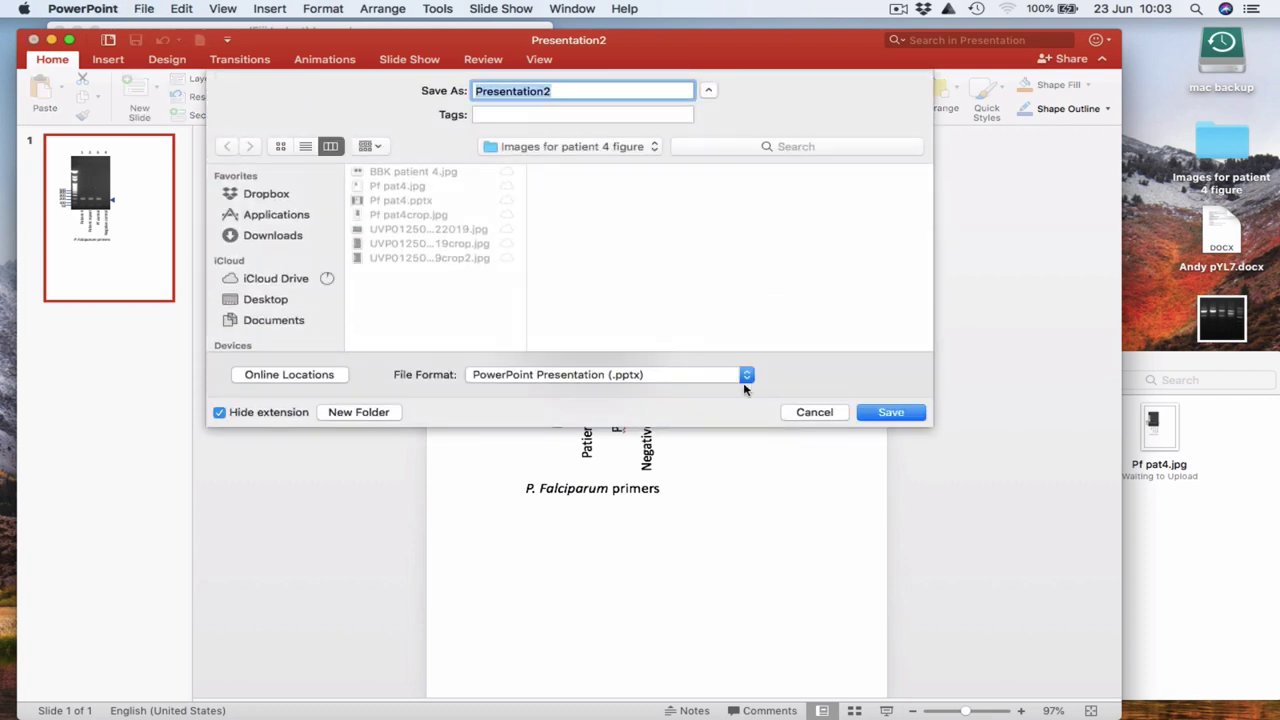
type("pat 4 fig")
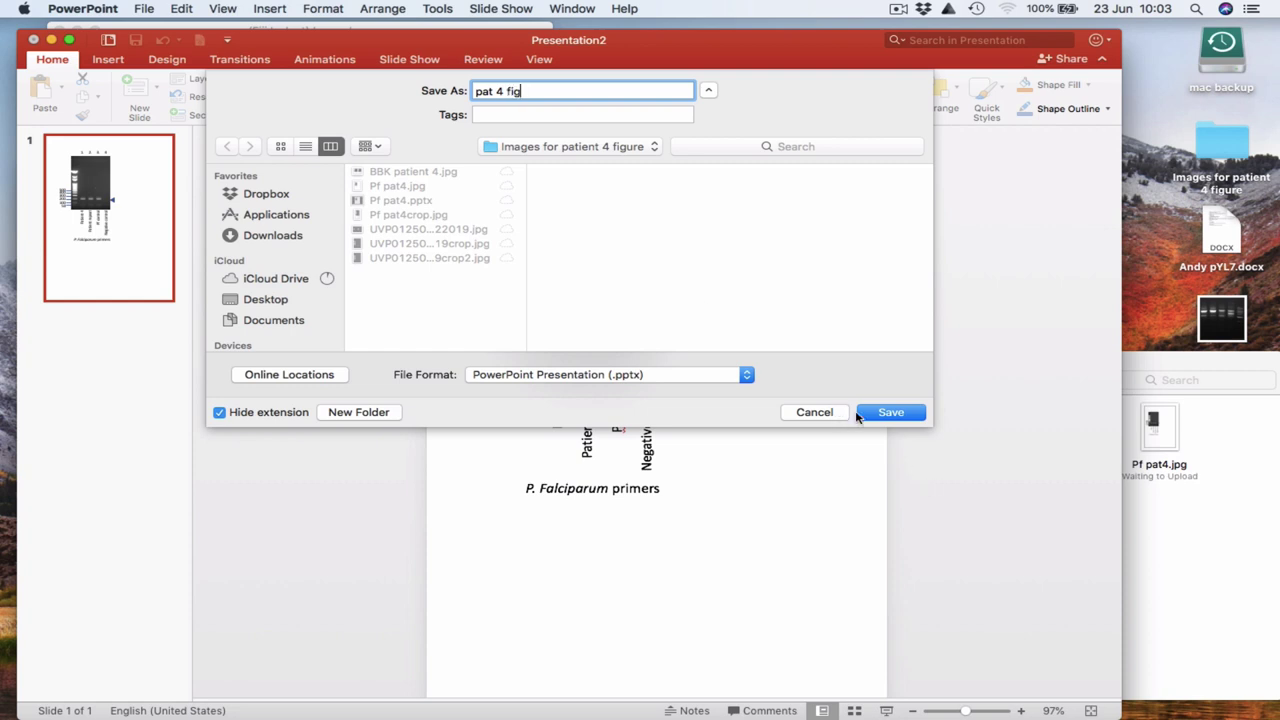
left_click(892, 414)
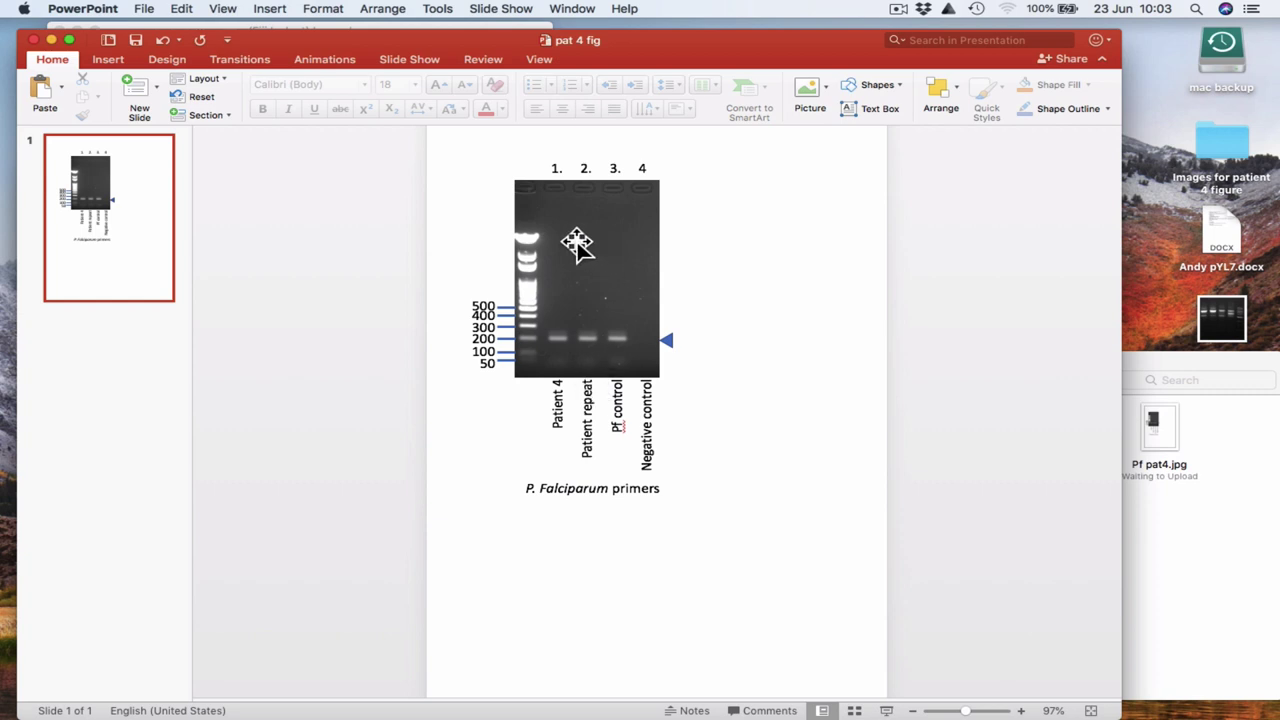
Step: Export the current slide as a 720×1040 JPEG named 'pat 4 fig'
left_click(143, 9)
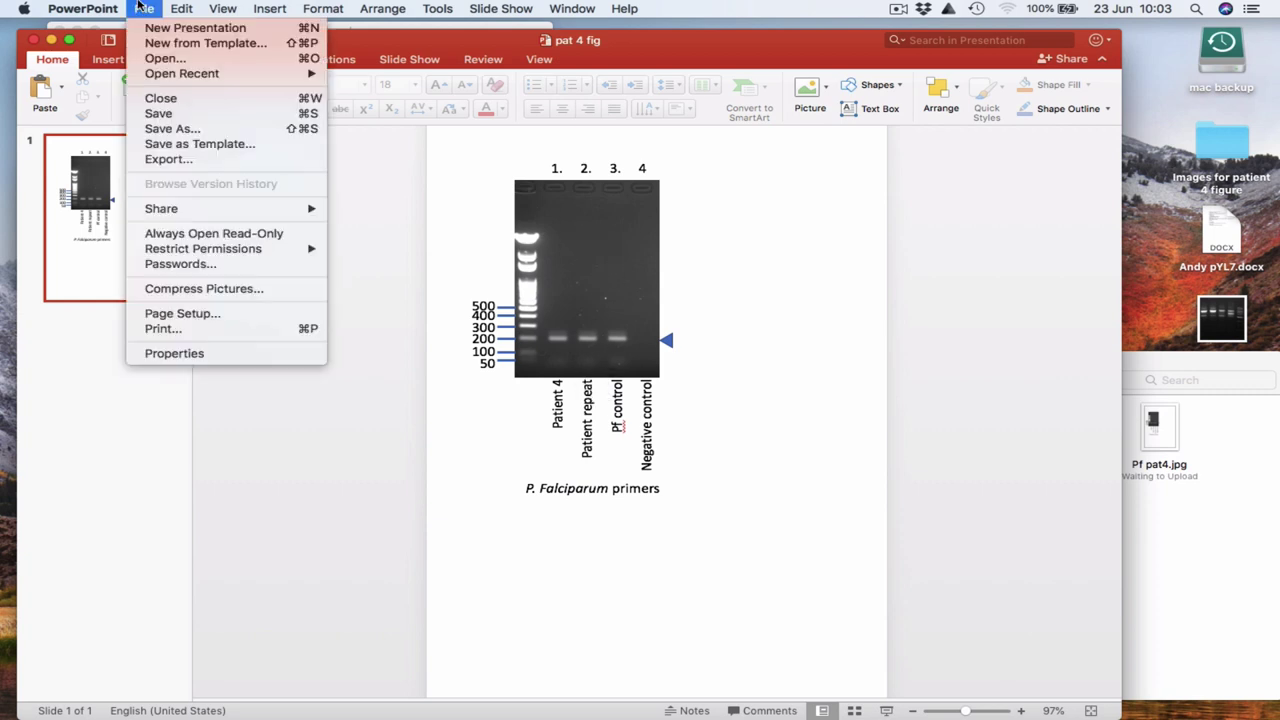
left_click(190, 160)
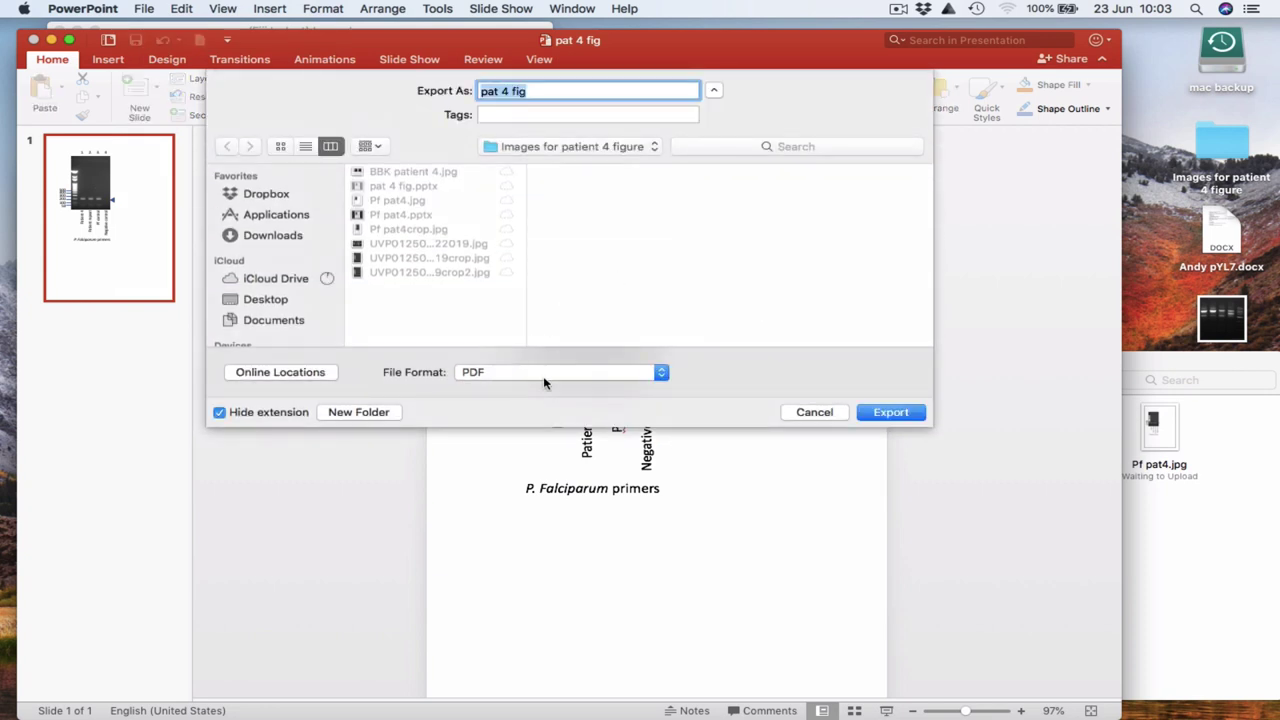
left_click(533, 375)
left_click(533, 386)
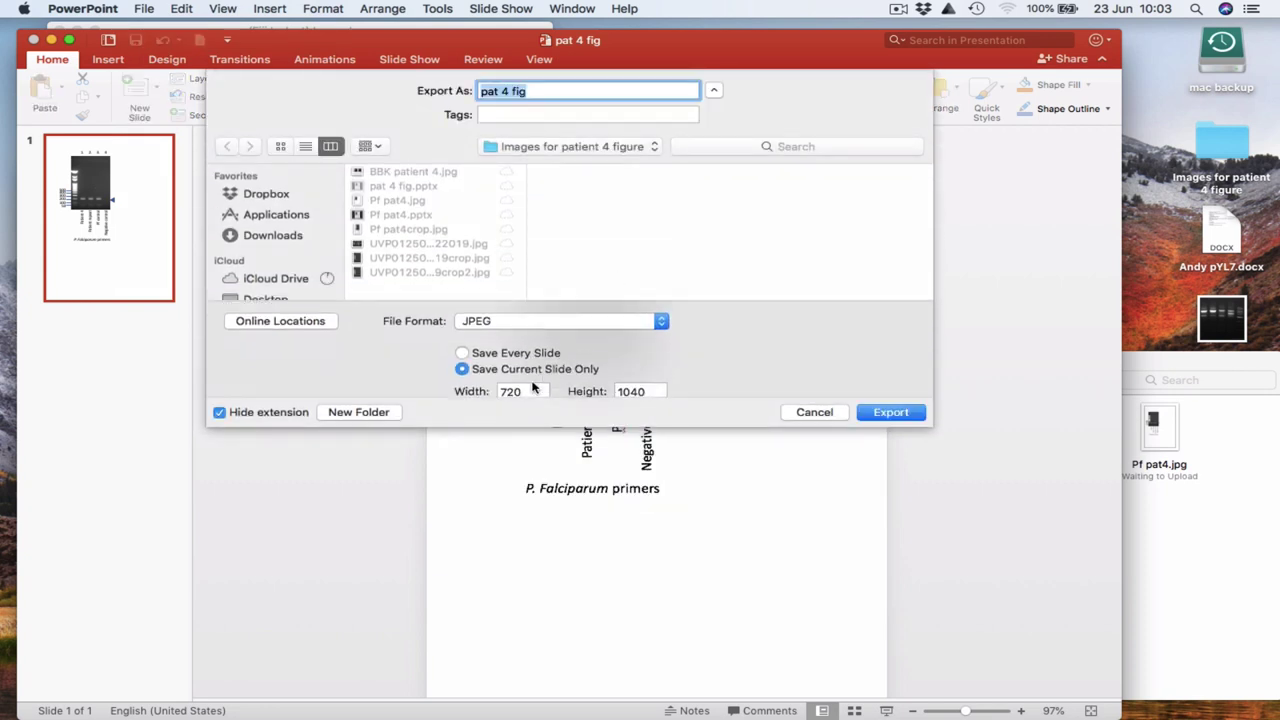
left_click(528, 90)
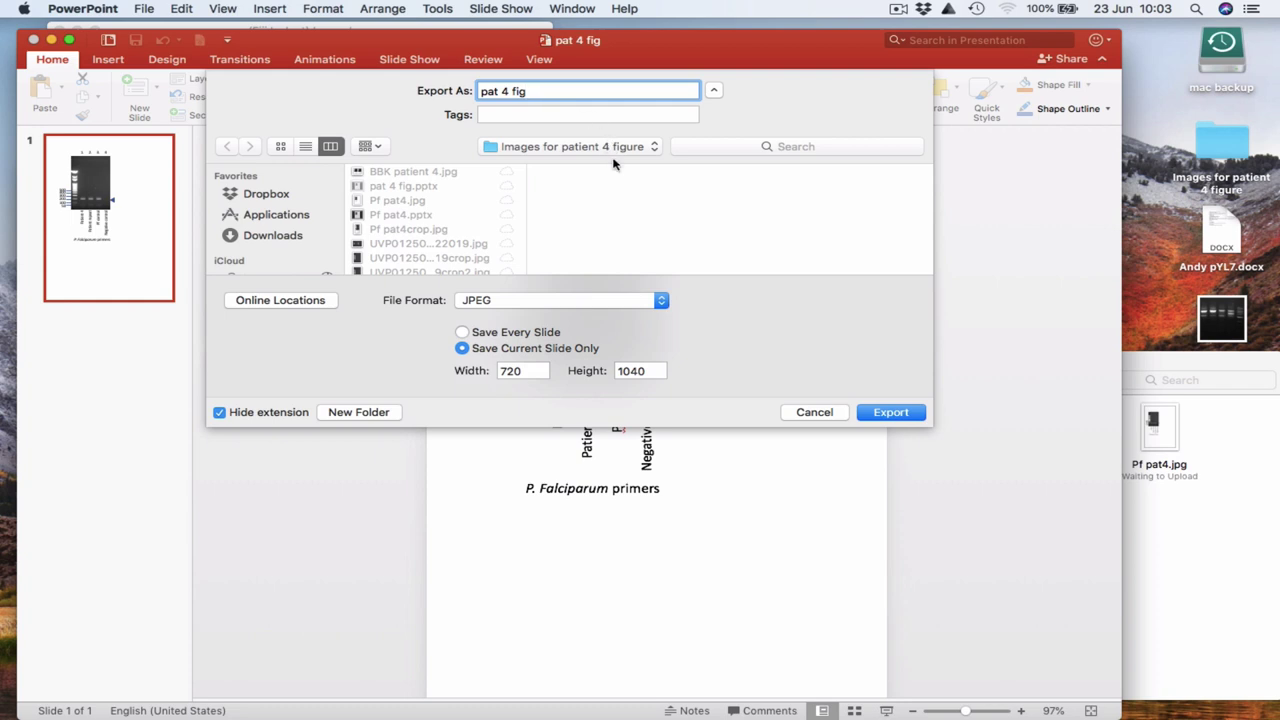
left_click(891, 413)
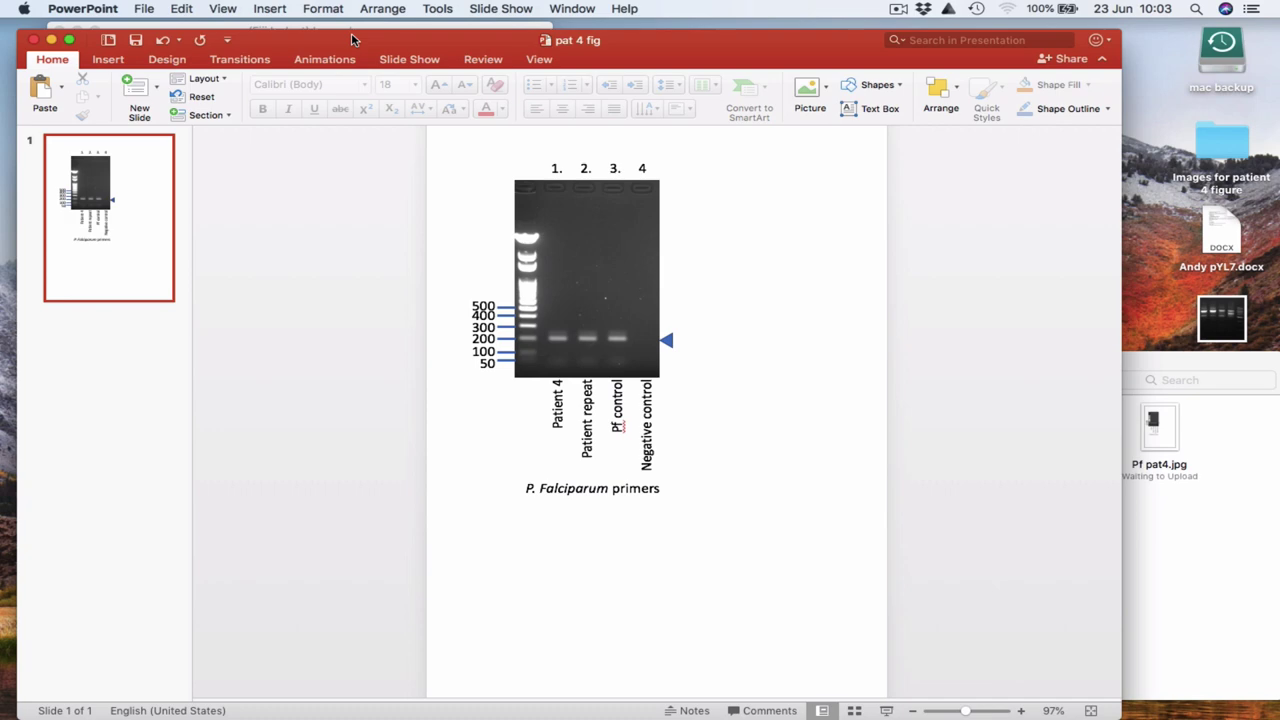
Step: Close the presentation and open pat 4 fig.jpg from Finder with Fiji
key("super+w")
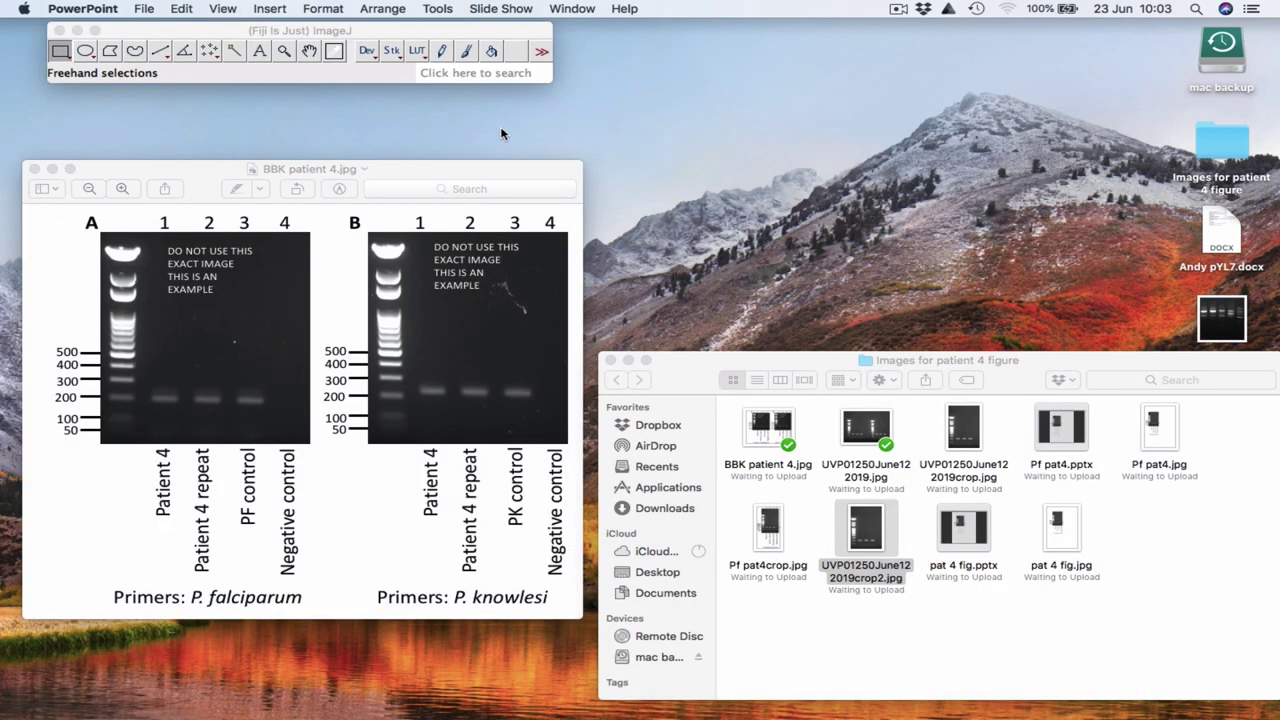
left_click(1071, 528)
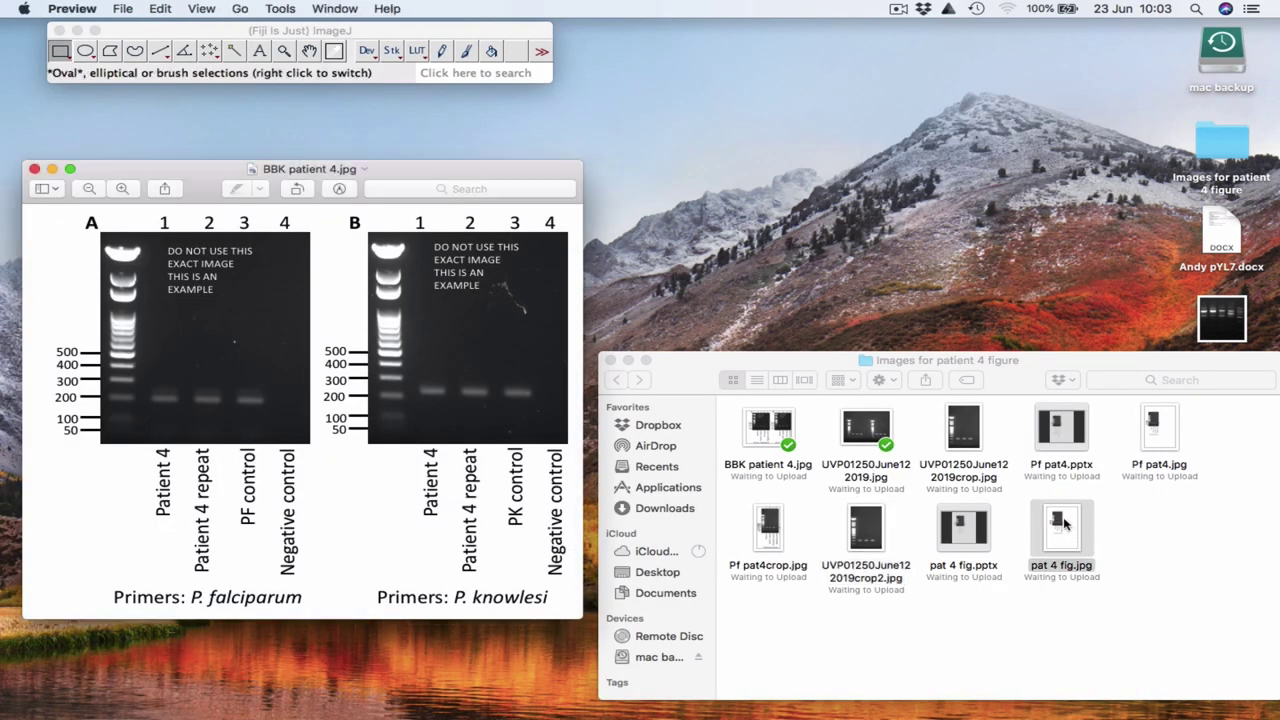
right_click(1064, 522)
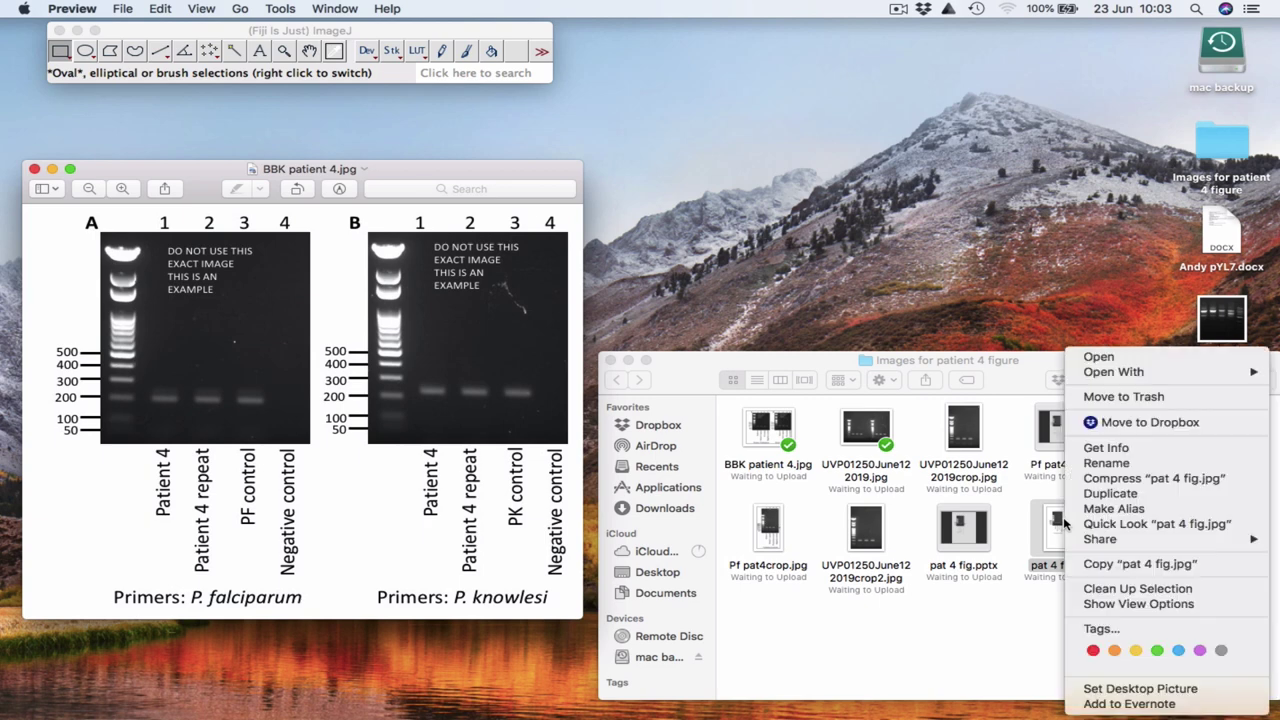
mouse_move(1092, 376)
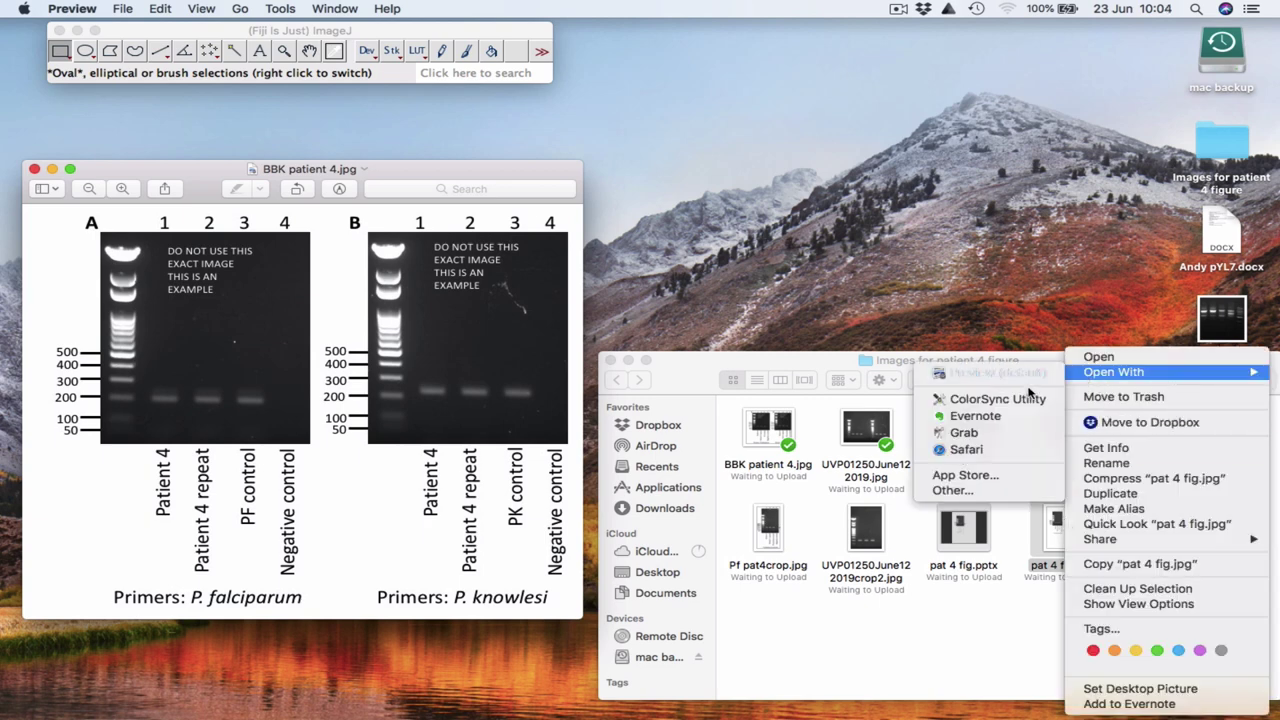
left_click(962, 490)
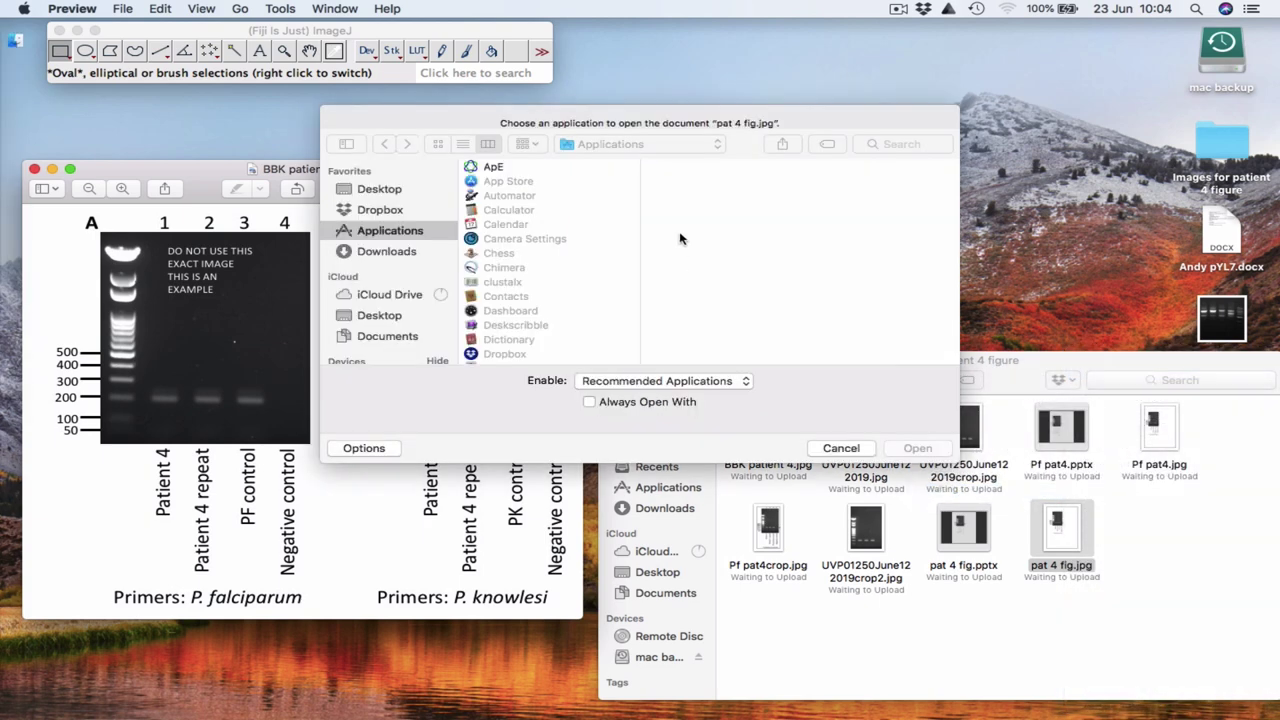
scroll(533, 263, "down", 3)
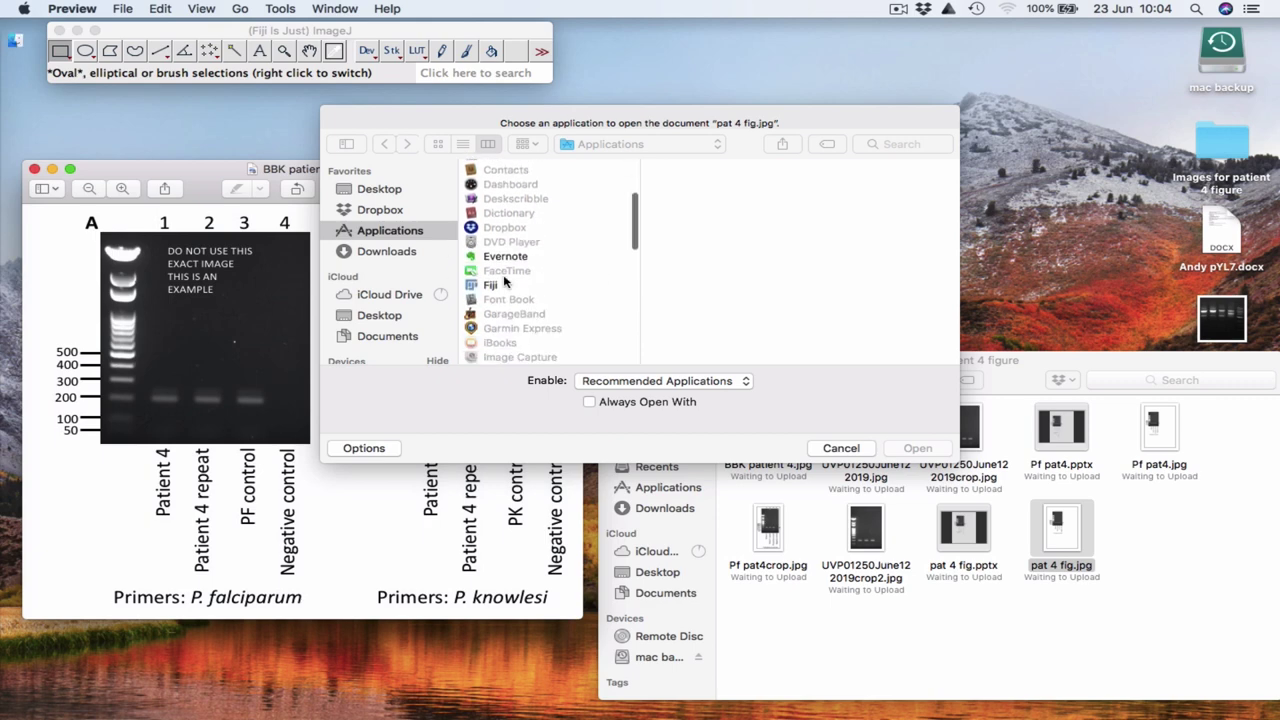
left_click(490, 287)
left_click(490, 287)
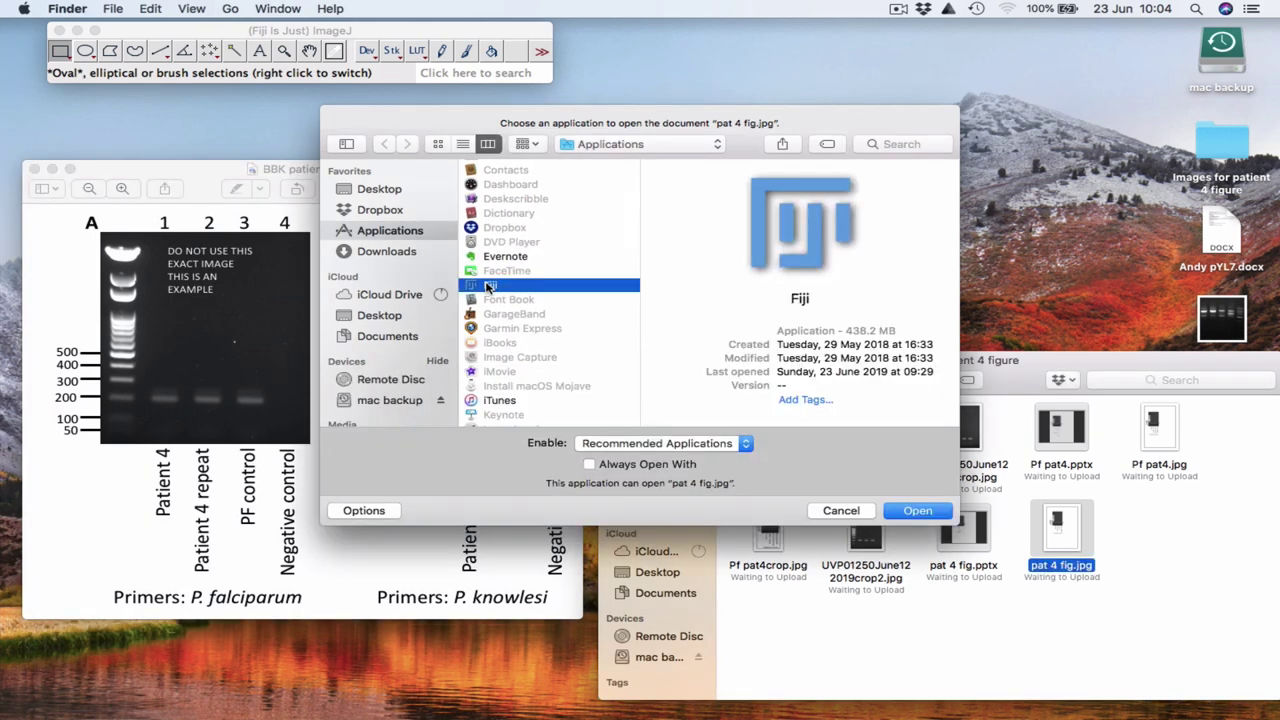
double_click(490, 287)
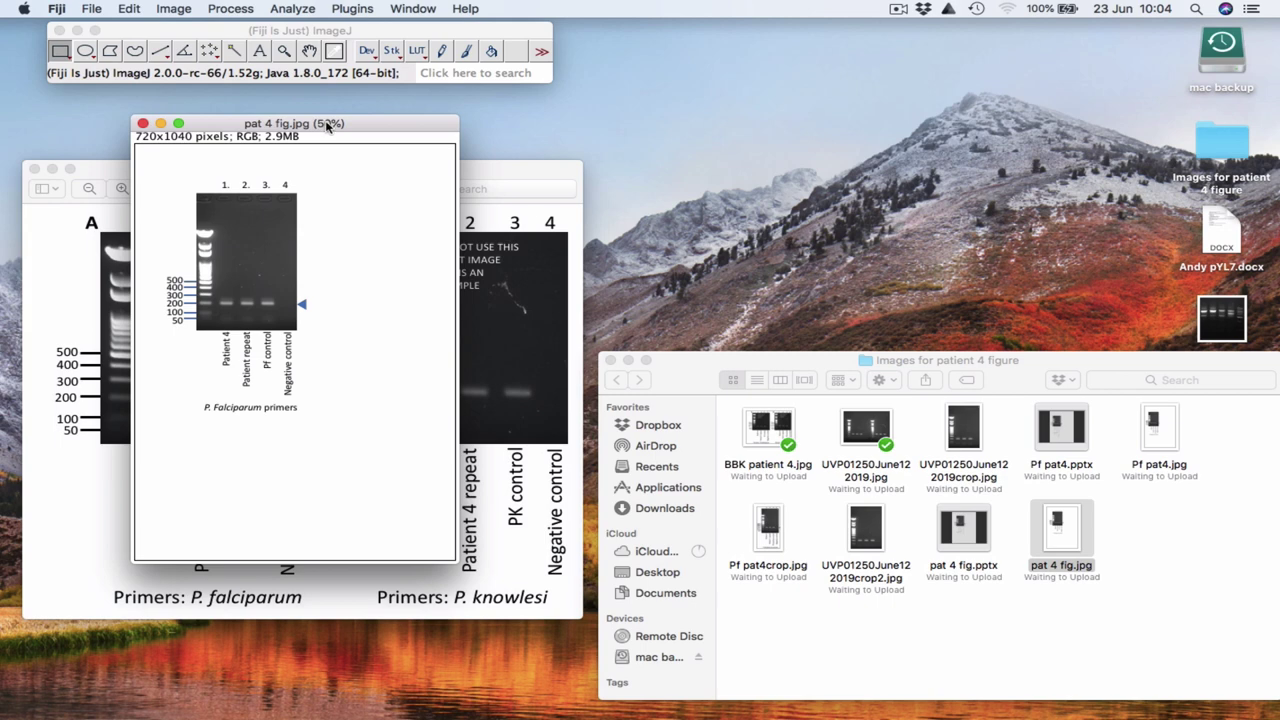
Step: Crop the image to the labelled gel down to just below its caption
left_click_drag(328, 125, 505, 103)
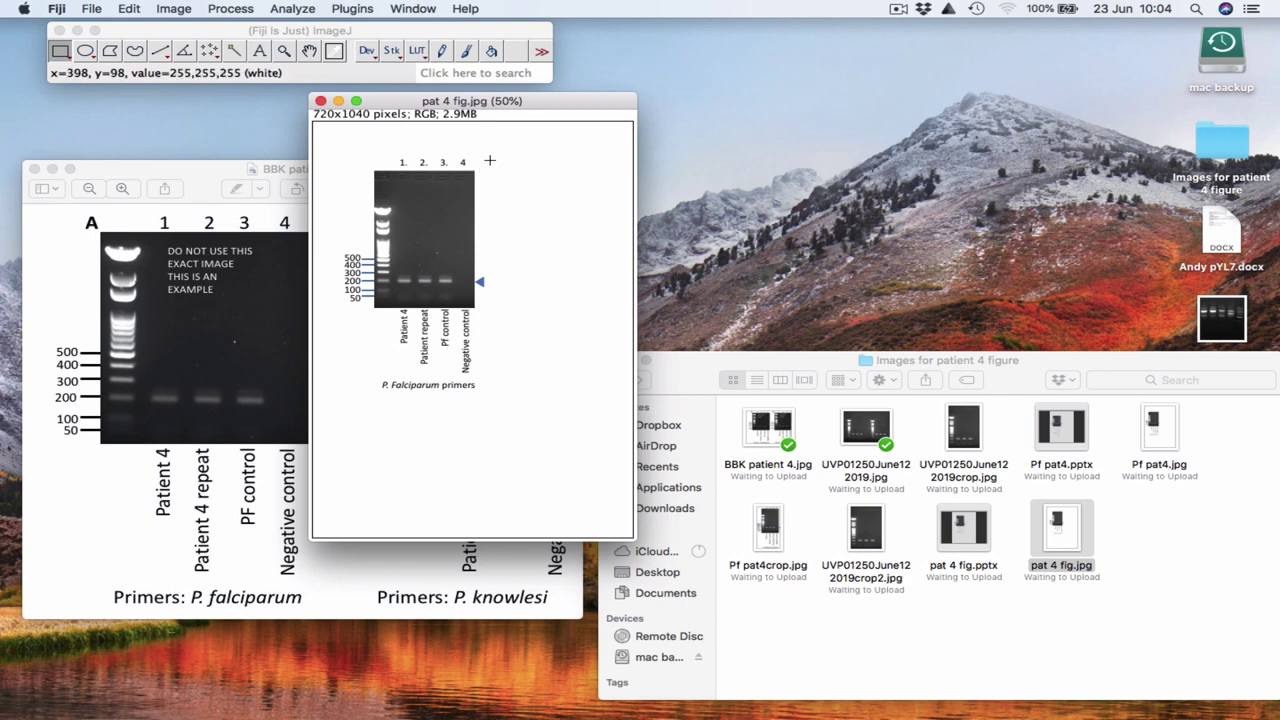
left_click_drag(338, 156, 486, 394)
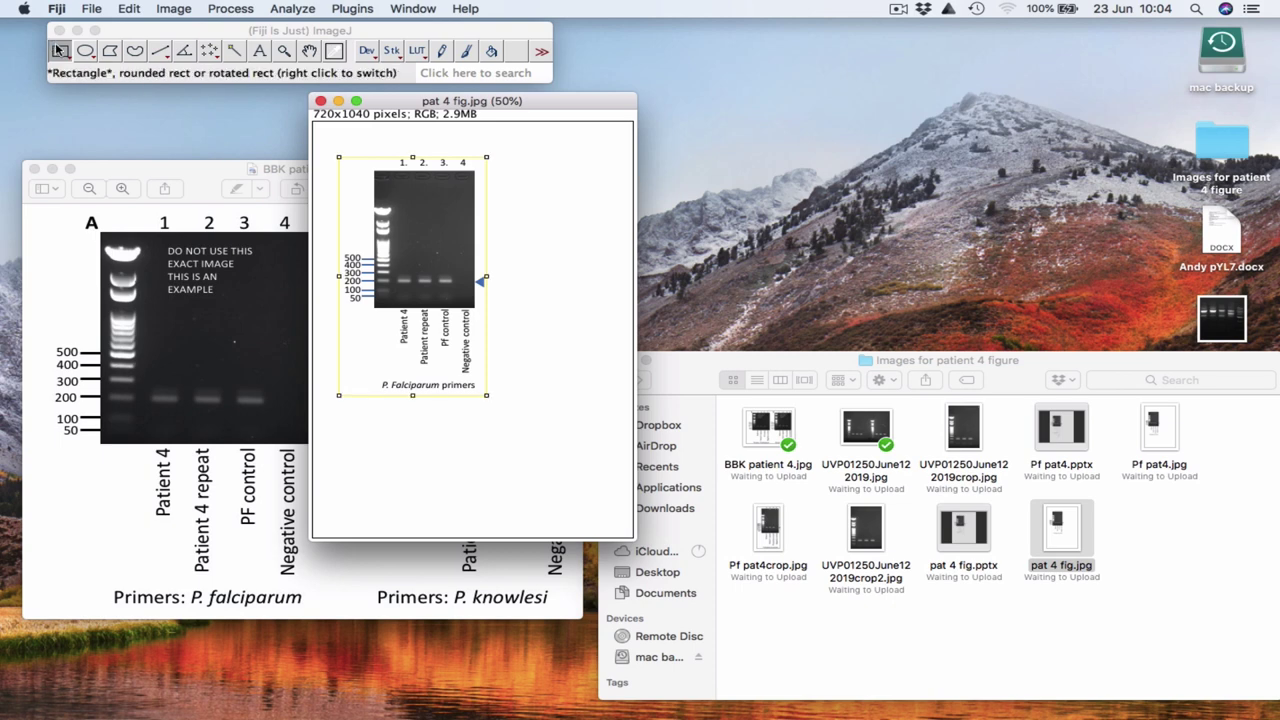
left_click(341, 155)
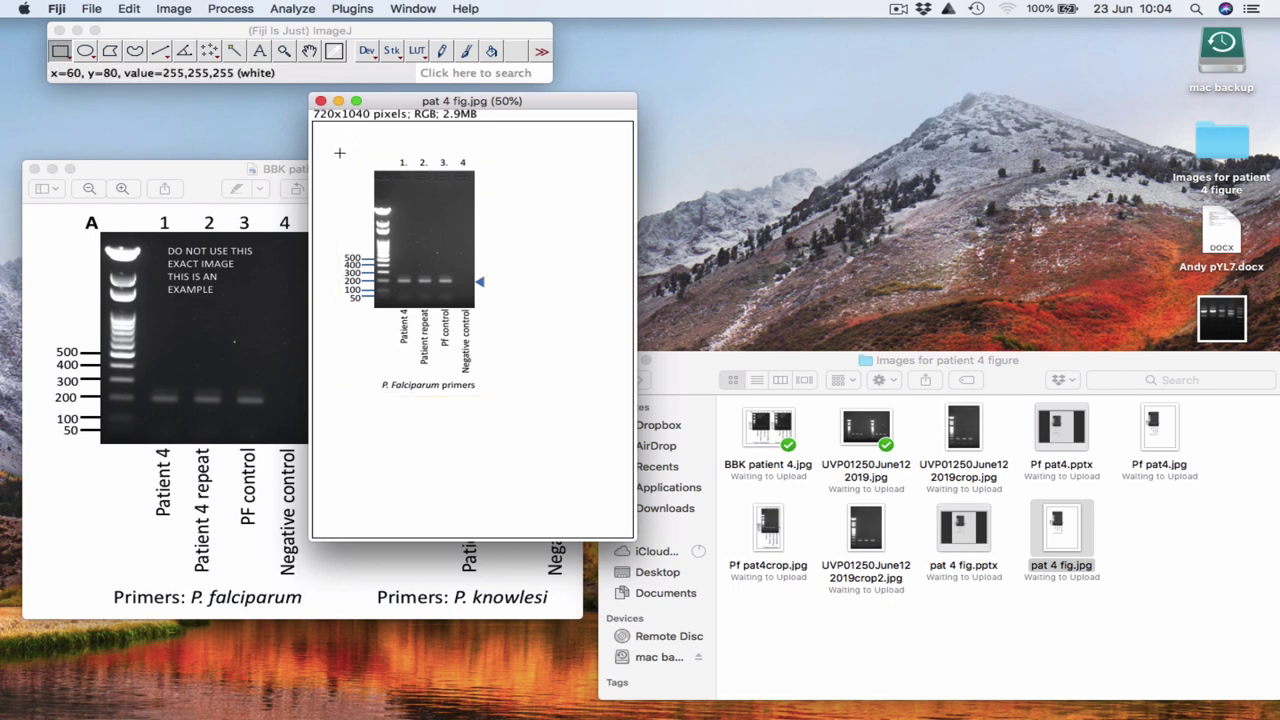
left_click_drag(340, 154, 487, 394)
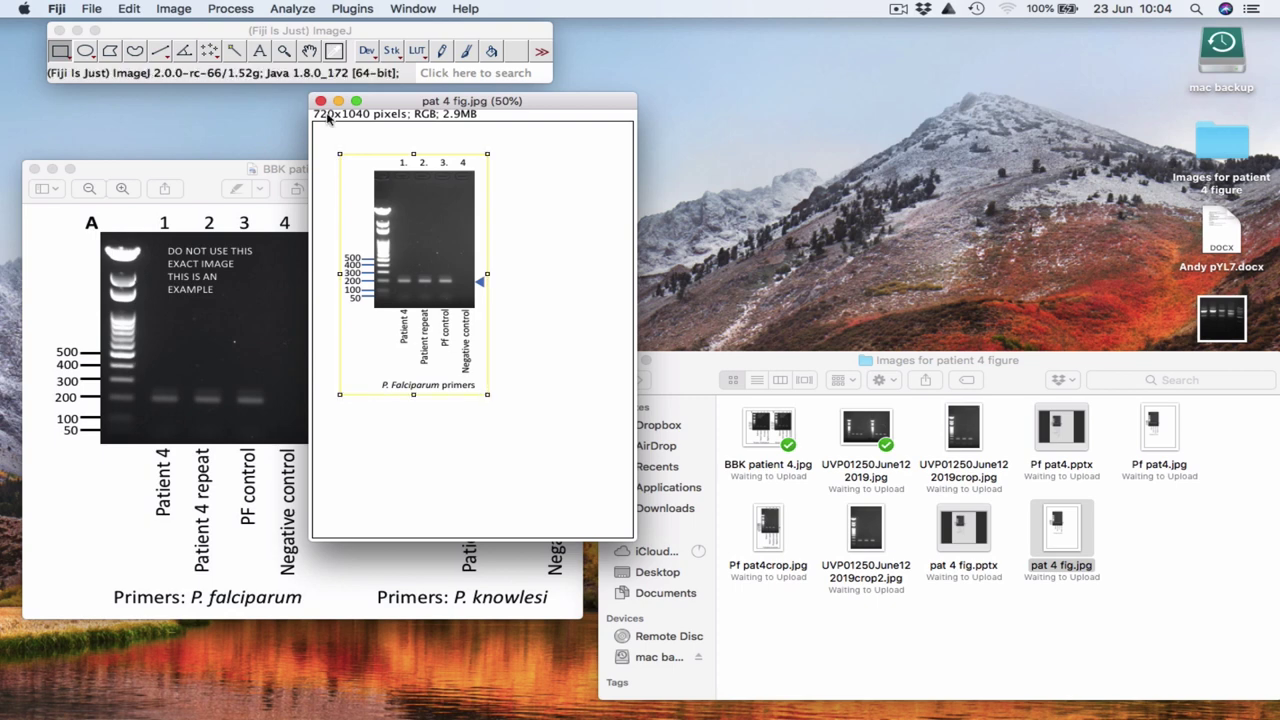
left_click(173, 8)
left_click(182, 154)
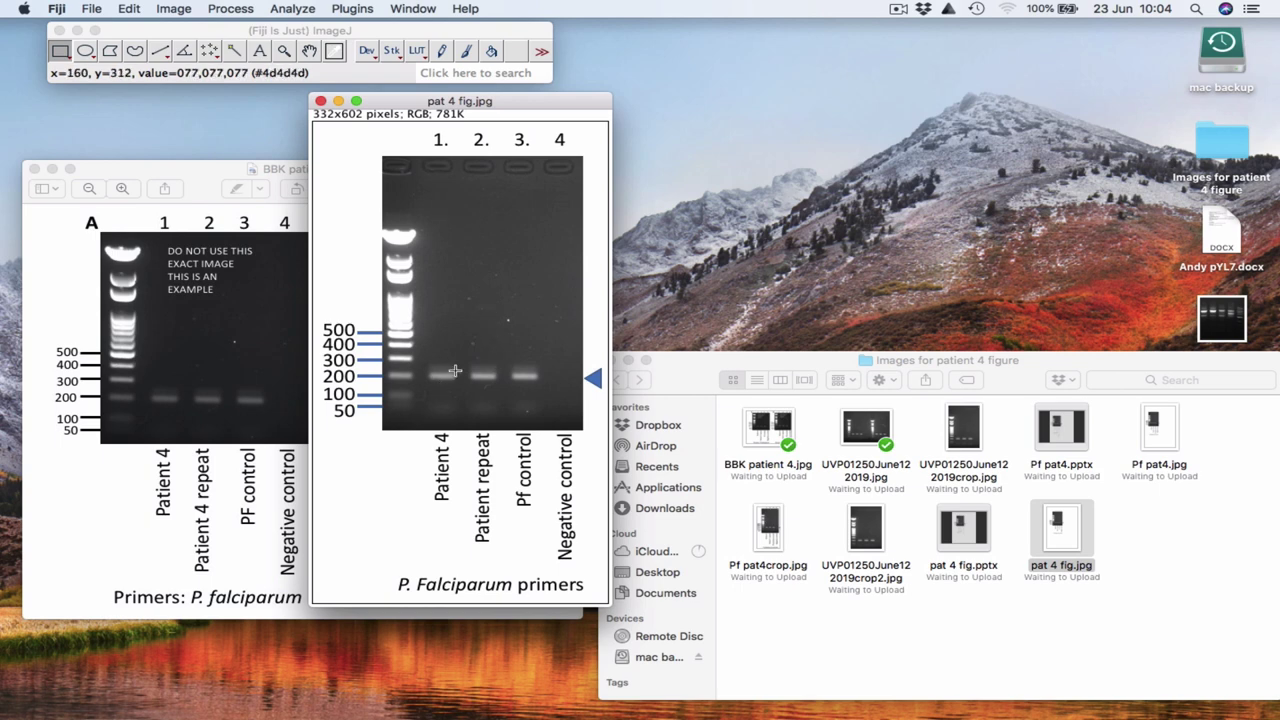
Step: Save the cropped image as the JPEG 'pat 4 fig crop.jpg'
left_click(91, 8)
mouse_move(126, 176)
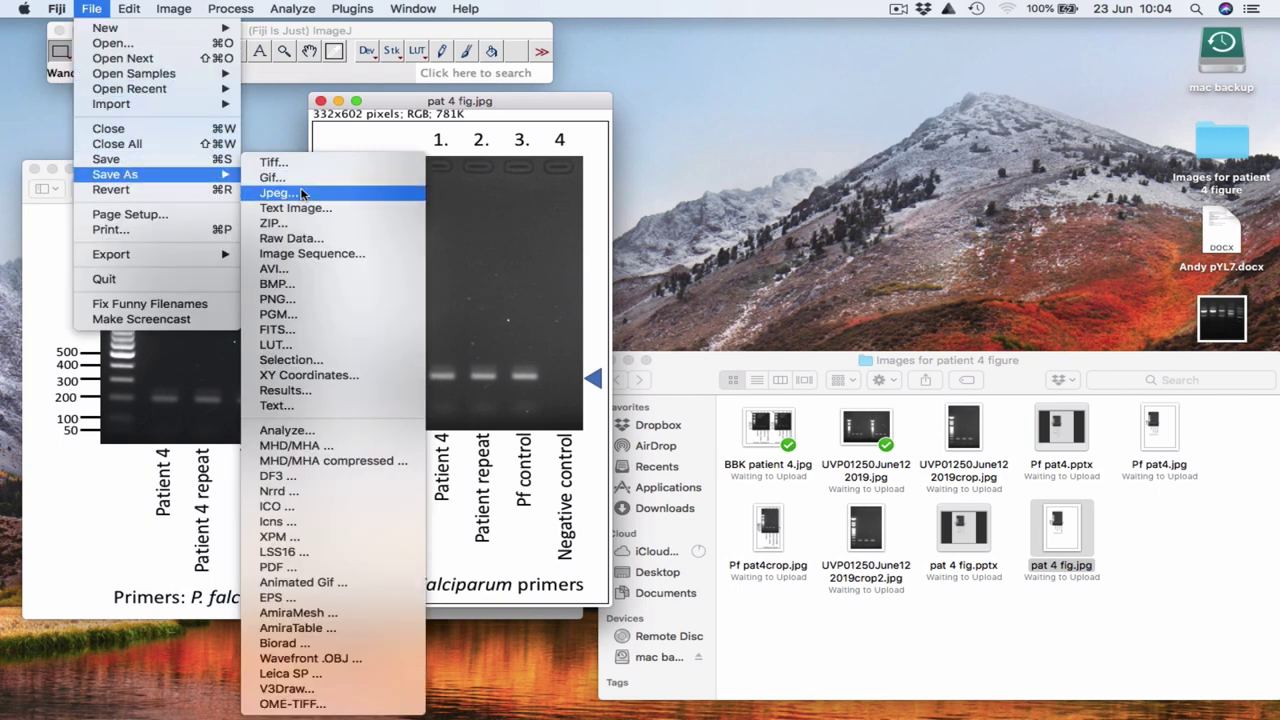
left_click(302, 194)
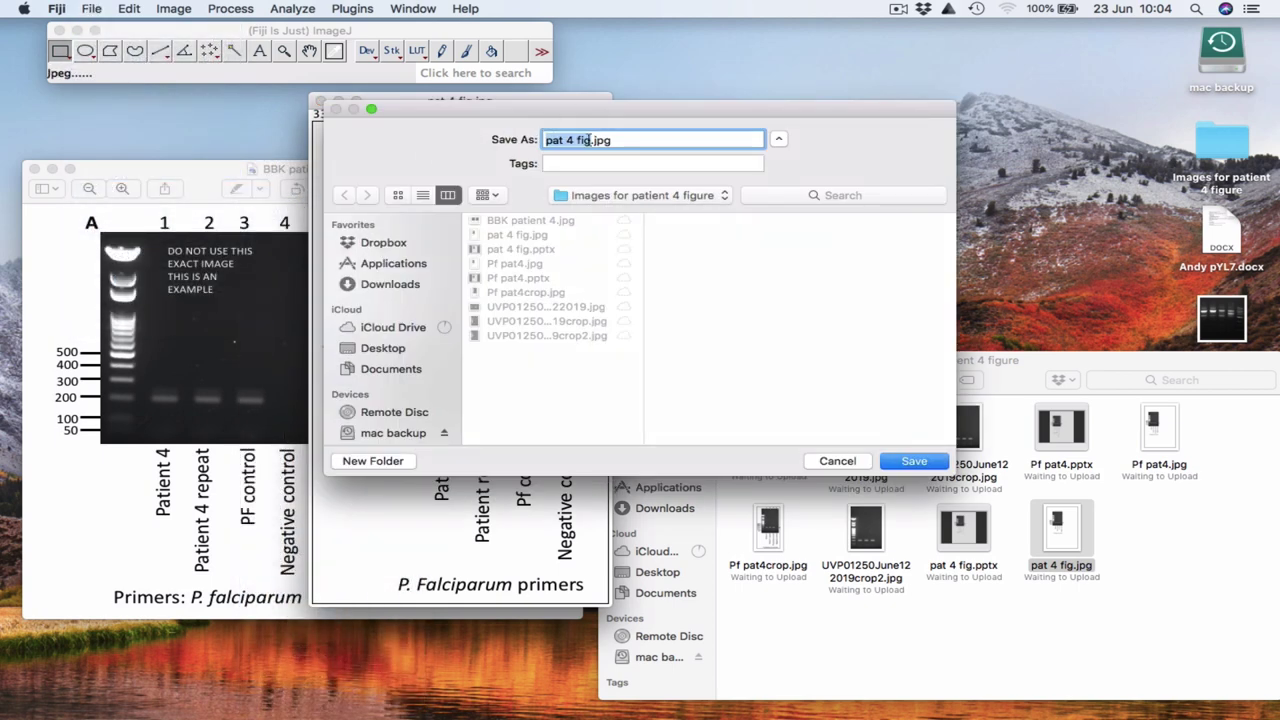
left_click(589, 140)
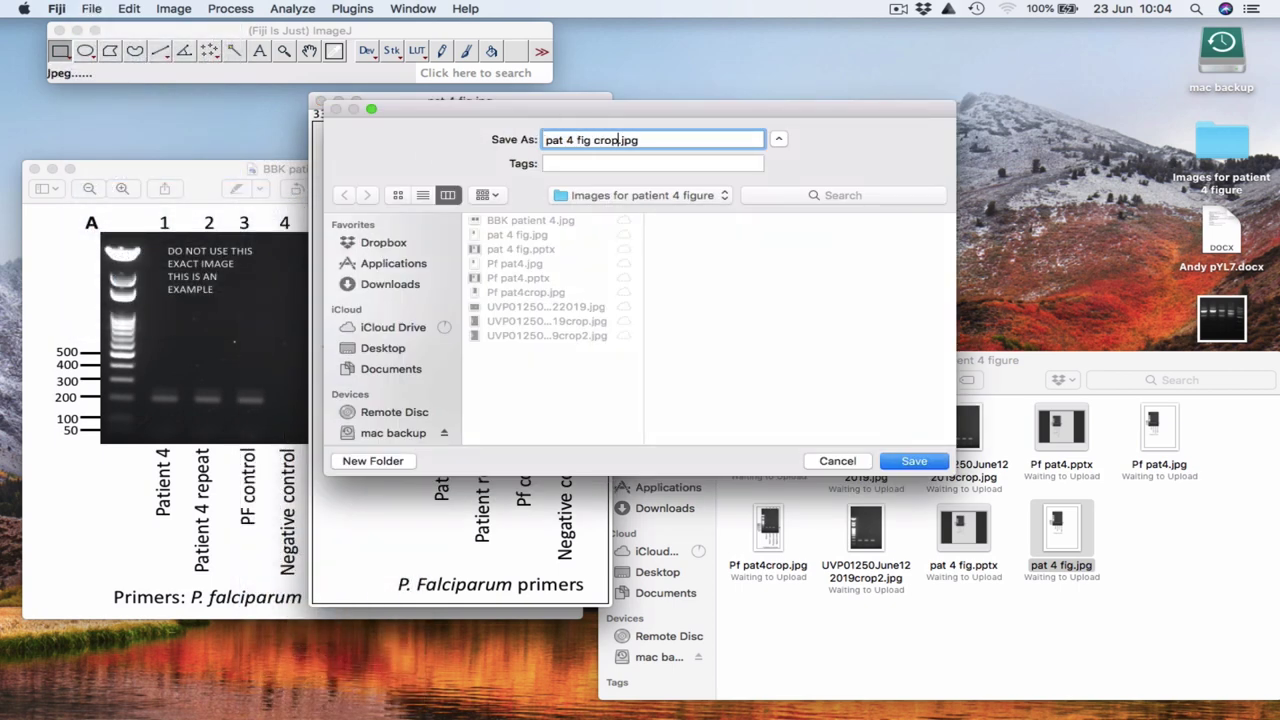
key("Return")
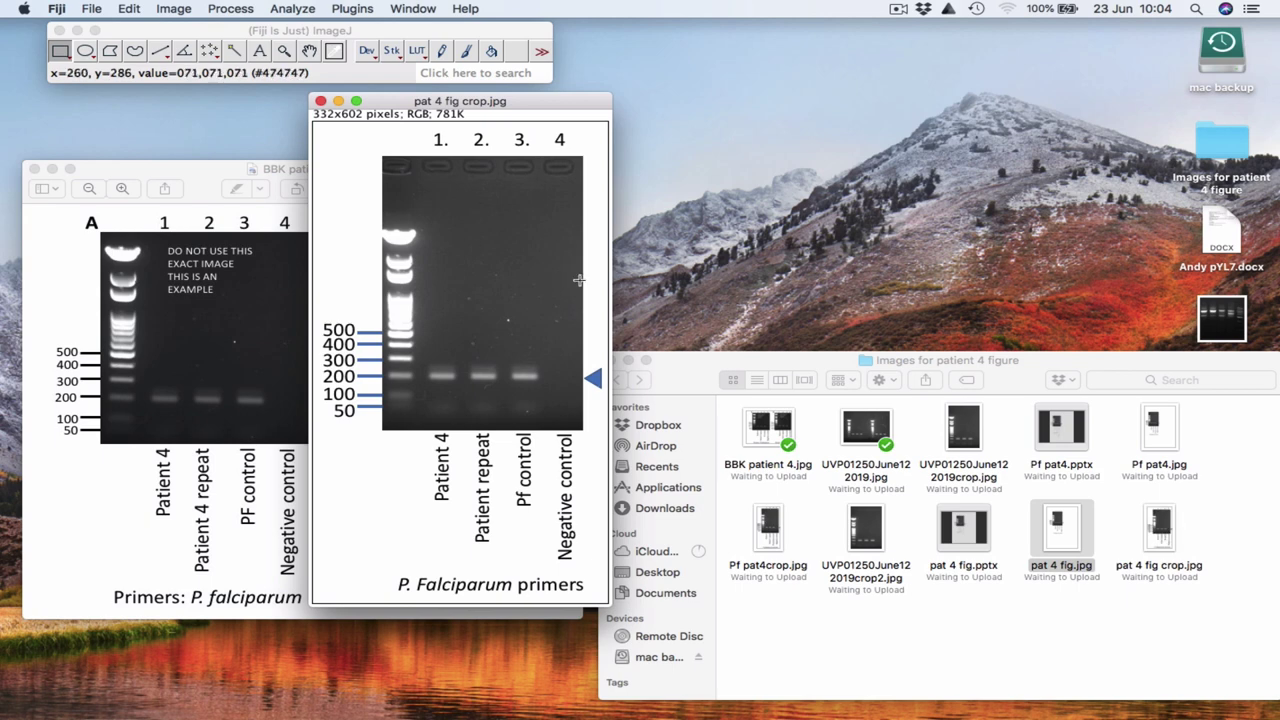